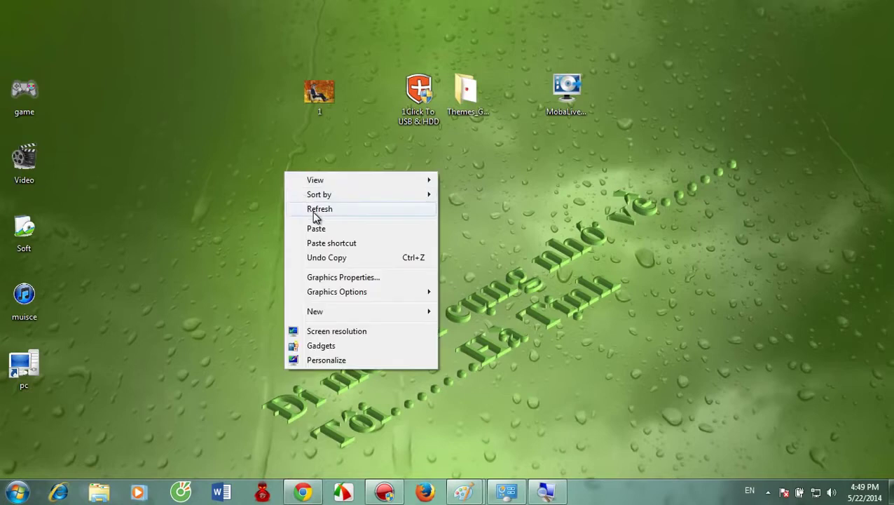
{"action": "left_click", "coordinate": [301, 212]}
{"action": "right_click", "coordinate": [281, 177]}
{"action": "left_click", "coordinate": [302, 213]}
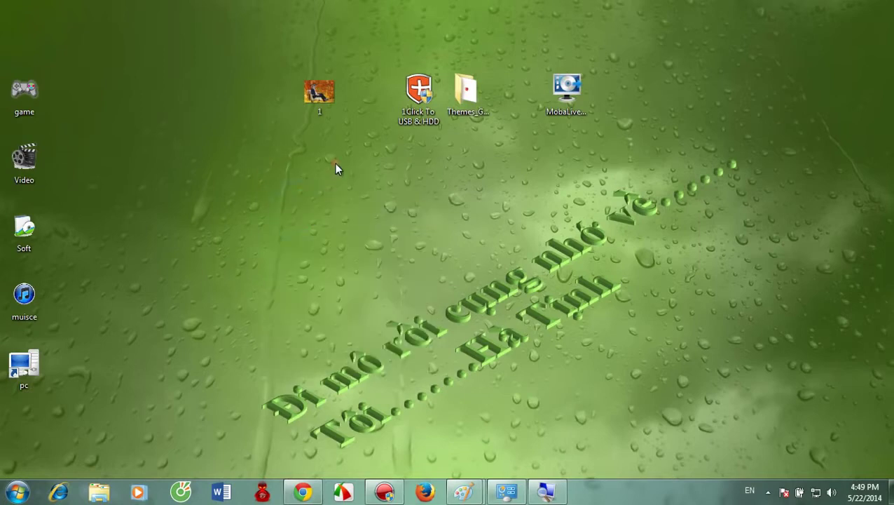
{"action": "right_click", "coordinate": [335, 164]}
{"action": "left_click", "coordinate": [339, 199]}
{"action": "right_click", "coordinate": [327, 177]}
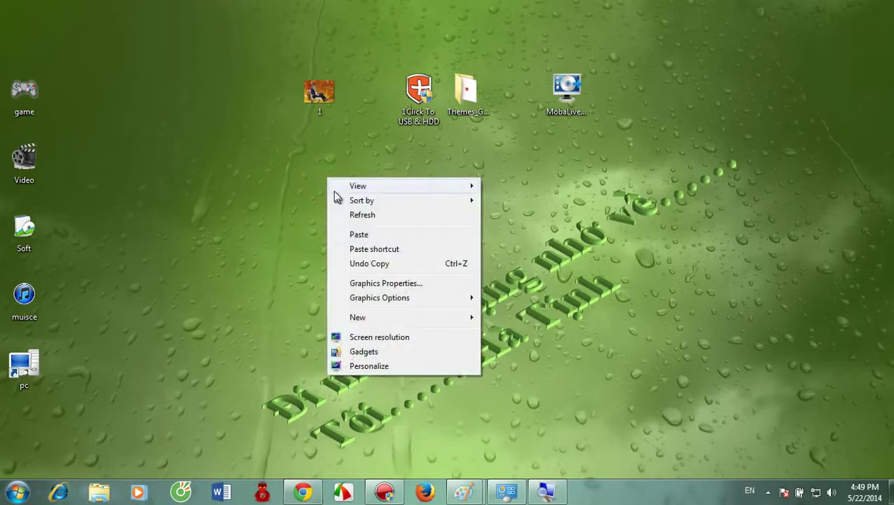
{"action": "left_click", "coordinate": [333, 215]}
{"action": "right_click", "coordinate": [344, 176]}
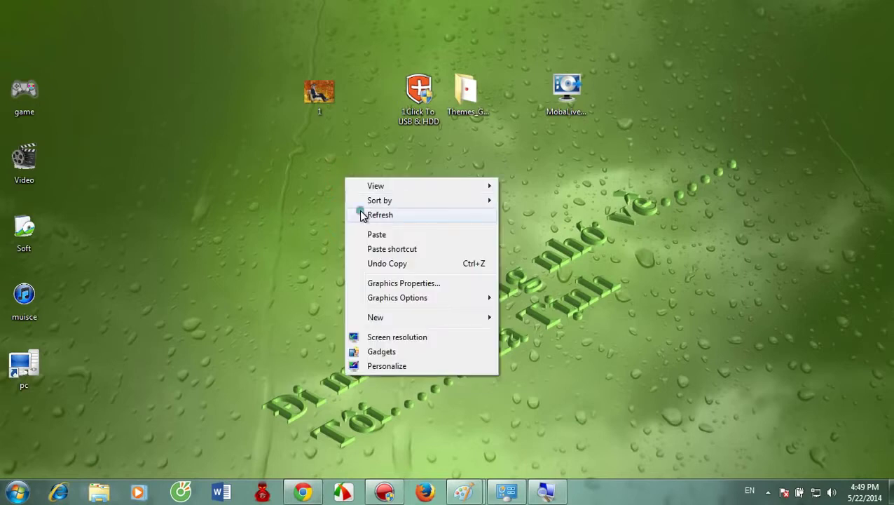
{"action": "left_click", "coordinate": [357, 210]}
{"action": "right_click", "coordinate": [321, 175]}
{"action": "left_click", "coordinate": [343, 204]}
{"action": "right_click", "coordinate": [312, 163]}
{"action": "left_click", "coordinate": [342, 198]}
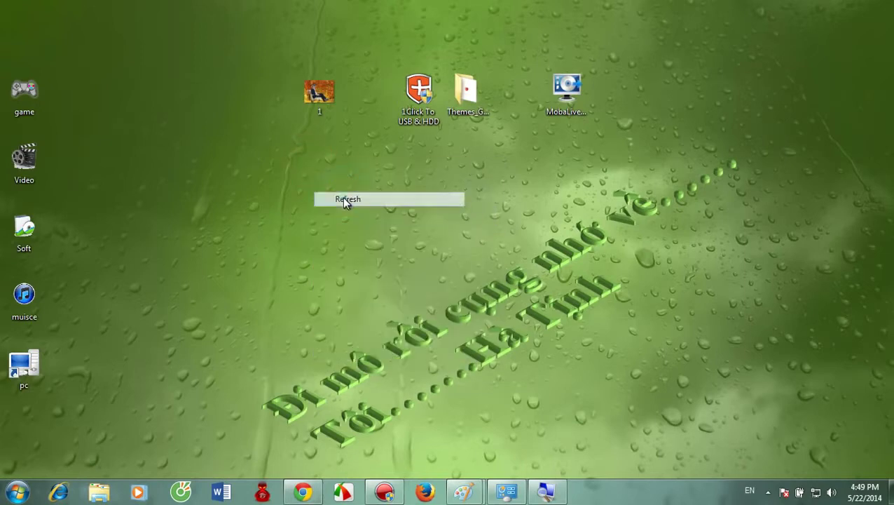
{"action": "right_click", "coordinate": [335, 171]}
{"action": "left_click", "coordinate": [357, 206]}
{"action": "right_click", "coordinate": [342, 157]}
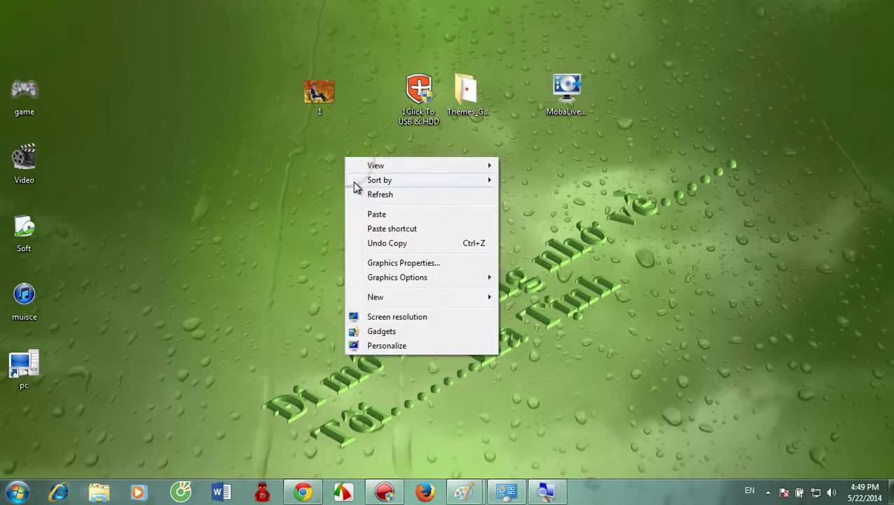
{"action": "left_click", "coordinate": [350, 193]}
Check the pixel dimensions of desktop image 1 in the details of its properties, and close the dialog
{"action": "right_click", "coordinate": [314, 93]}
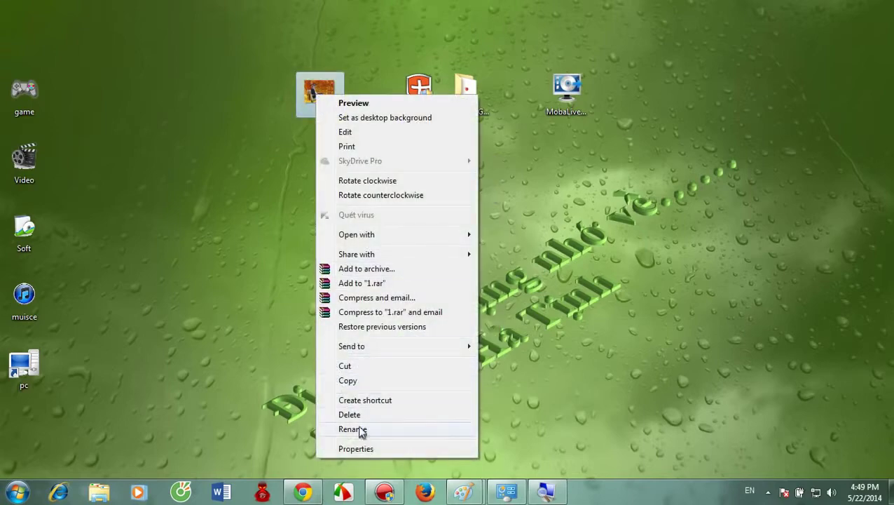
{"action": "left_click", "coordinate": [360, 448]}
{"action": "left_click", "coordinate": [414, 126]}
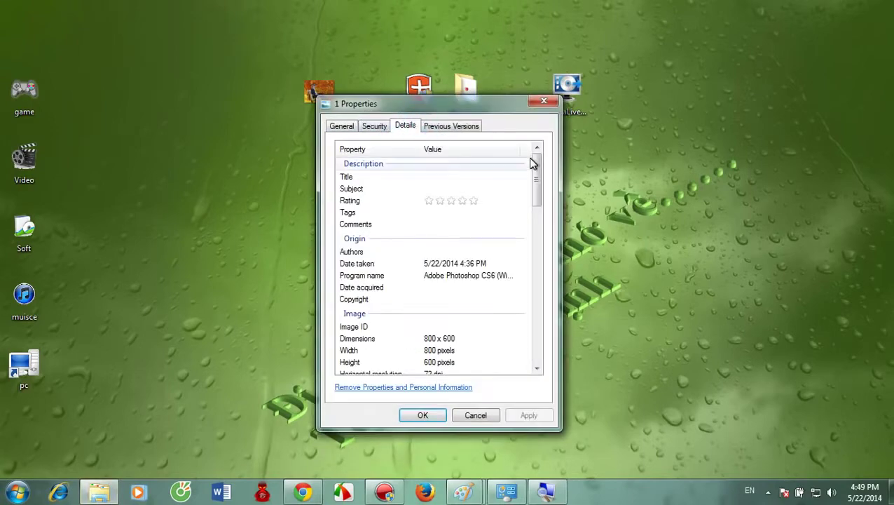
{"action": "left_click_drag", "start_coordinate": [536, 193], "coordinate": [533, 208]}
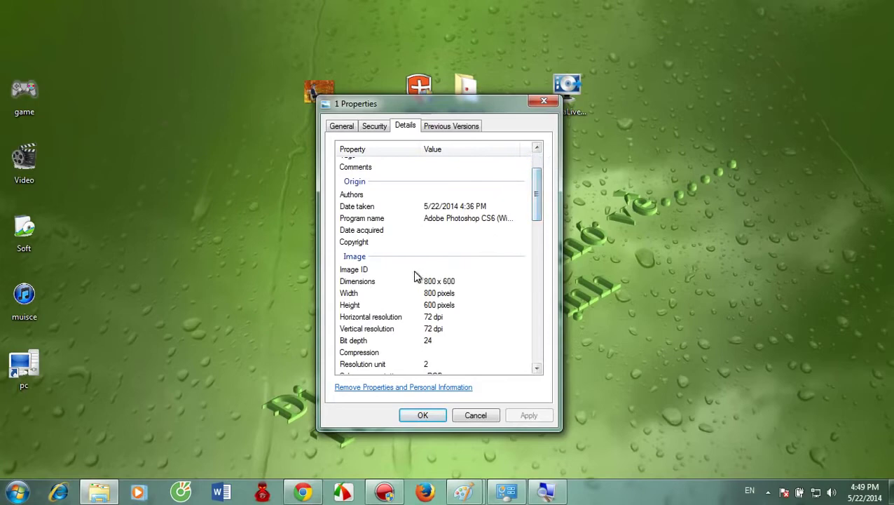
{"action": "left_click", "coordinate": [537, 99]}
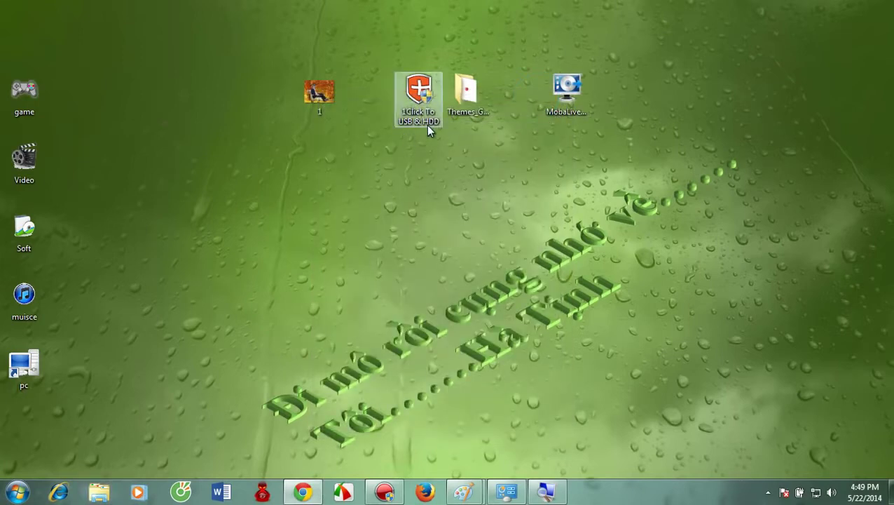
Open the Themes_Grub4Dos folder on the desktop to view its contents, and close it again
{"action": "left_click", "coordinate": [468, 127]}
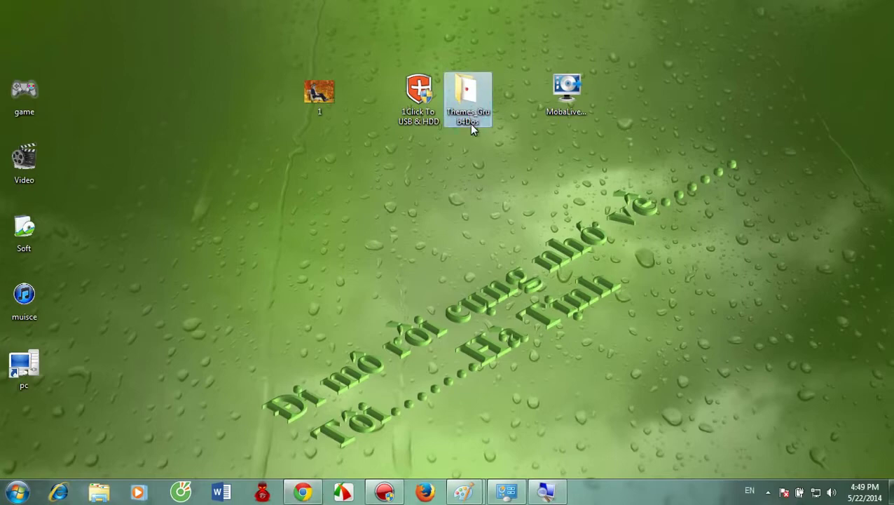
{"action": "right_click", "coordinate": [468, 107]}
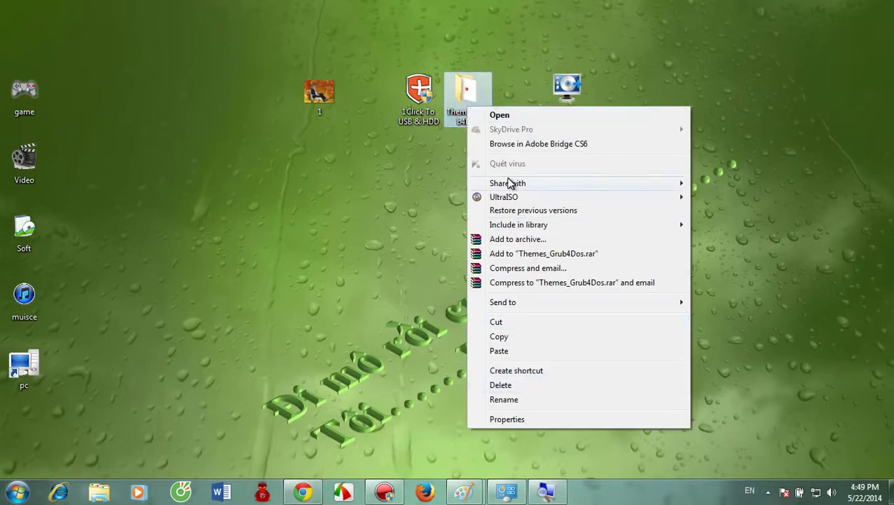
{"action": "left_click", "coordinate": [498, 115]}
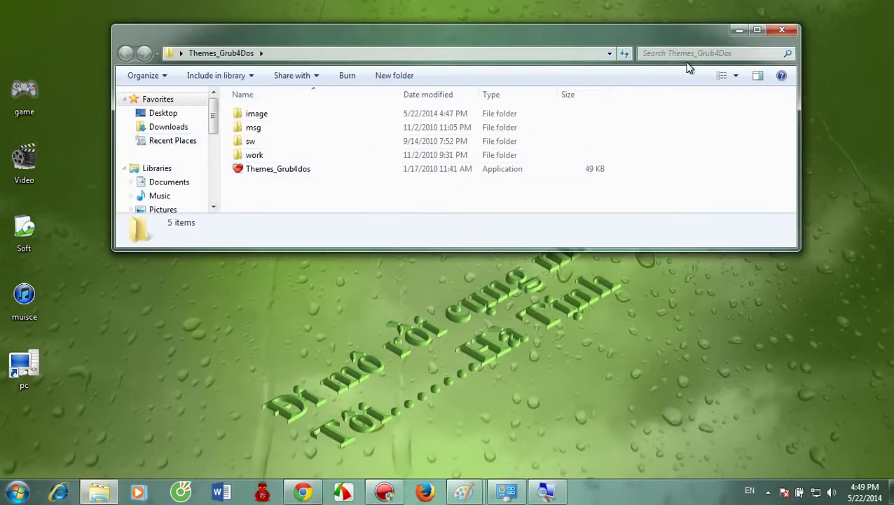
{"action": "left_click", "coordinate": [782, 29]}
Move the MobaLiveCD v2.1 desktop icon next to the Themes_Grub4Dos folder and refresh the desktop
{"action": "left_click_drag", "start_coordinate": [562, 102], "coordinate": [529, 119]}
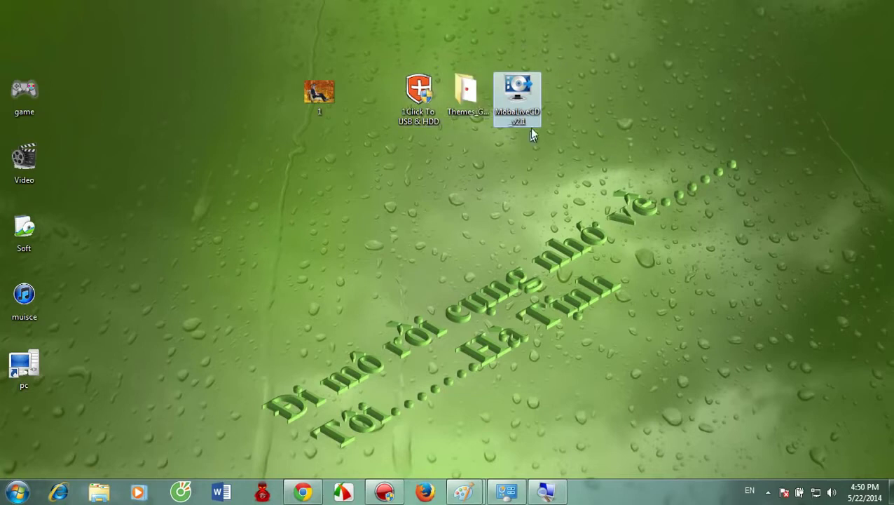
{"action": "right_click", "coordinate": [627, 50]}
{"action": "left_click", "coordinate": [667, 89]}
{"action": "right_click", "coordinate": [643, 72]}
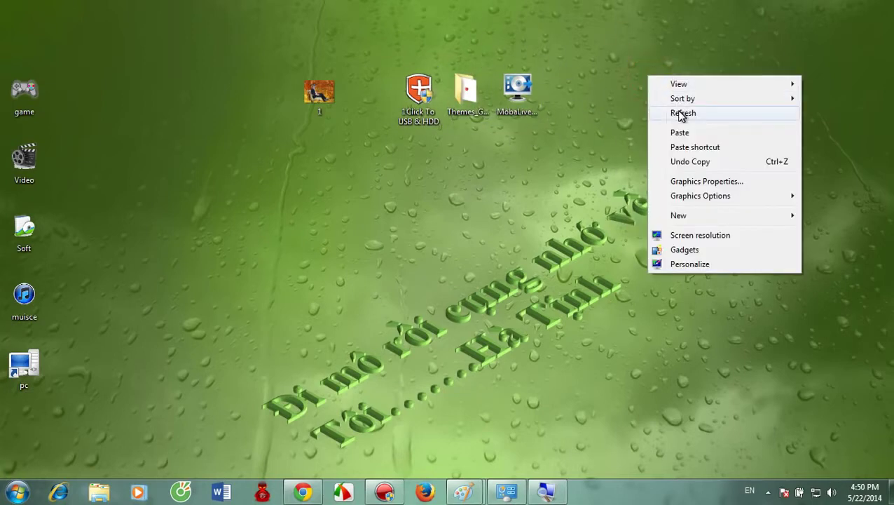
{"action": "left_click", "coordinate": [665, 114]}
Copy image 1 from the desktop and open the image folder inside Themes_Grub4Dos
{"action": "right_click", "coordinate": [322, 94]}
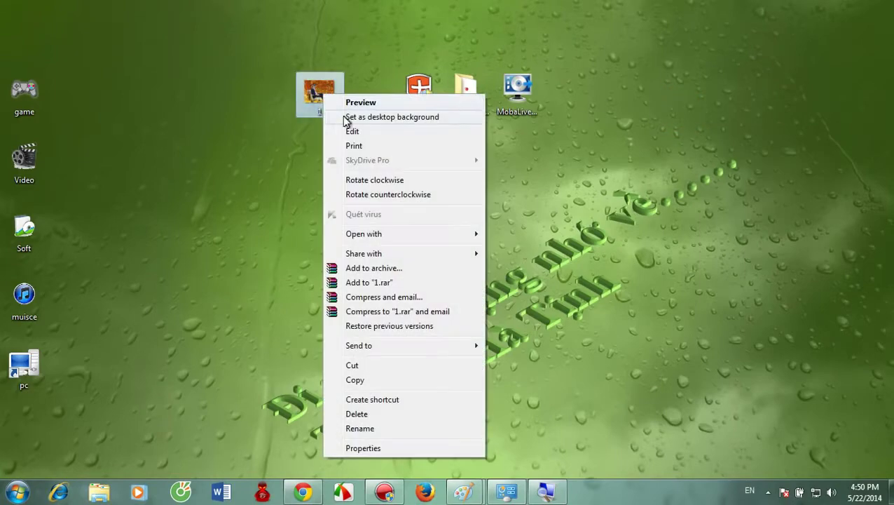
{"action": "left_click", "coordinate": [352, 365]}
{"action": "double_click", "coordinate": [466, 96]}
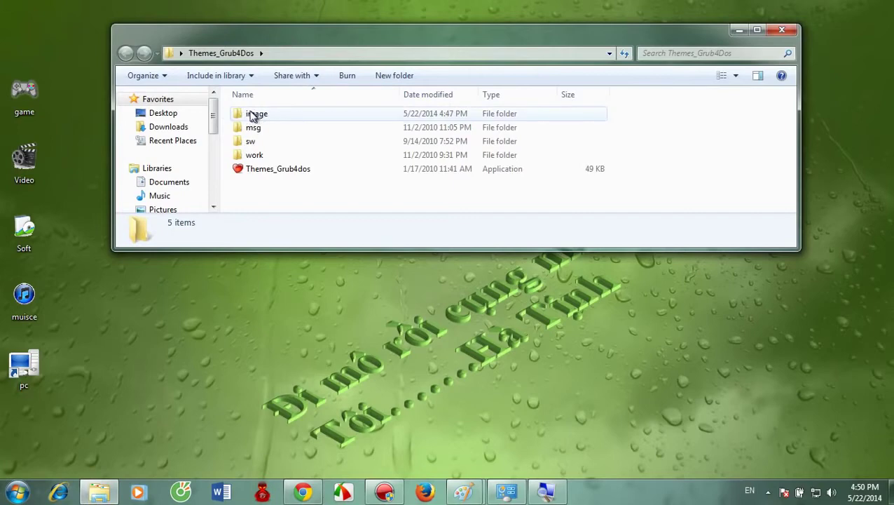
{"action": "double_click", "coordinate": [261, 117]}
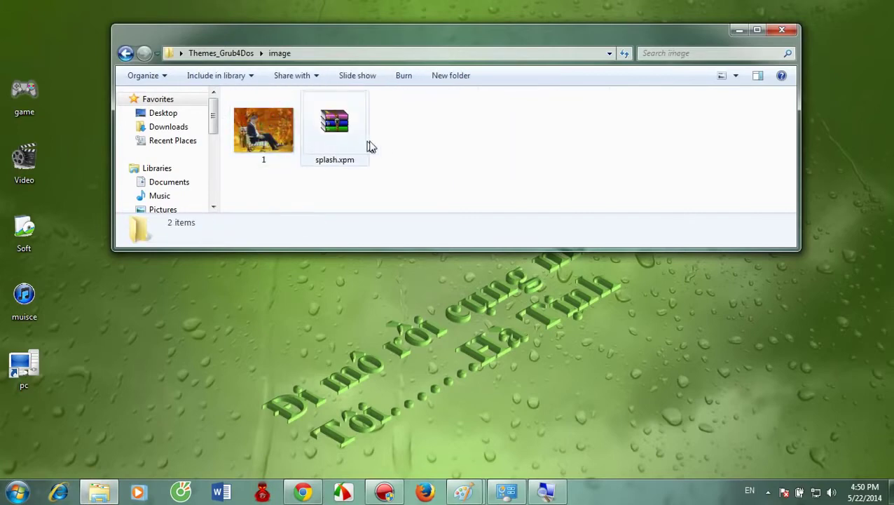
Permanently delete splash.xpm and the existing image 1 from the image folder
{"action": "left_click", "coordinate": [344, 138]}
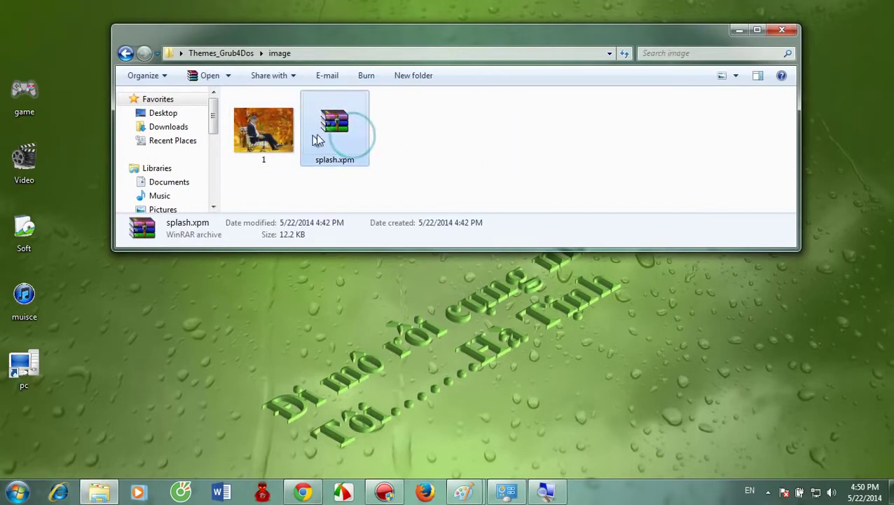
{"action": "left_click", "coordinate": [276, 140], "text": "ctrl"}
{"action": "key", "text": "shift+Delete"}
{"action": "key", "text": "Return"}
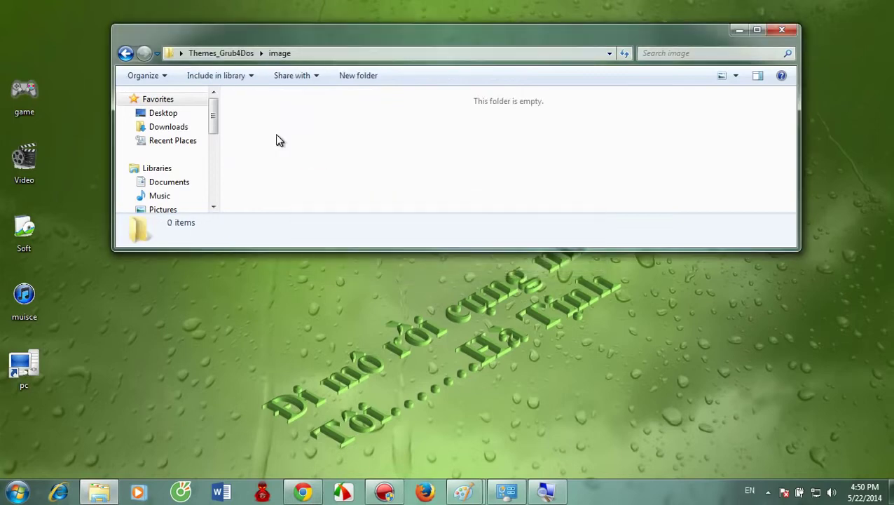
Paste the copied image 1 into the emptied image folder, refresh it and close the folder window
{"action": "right_click", "coordinate": [301, 124]}
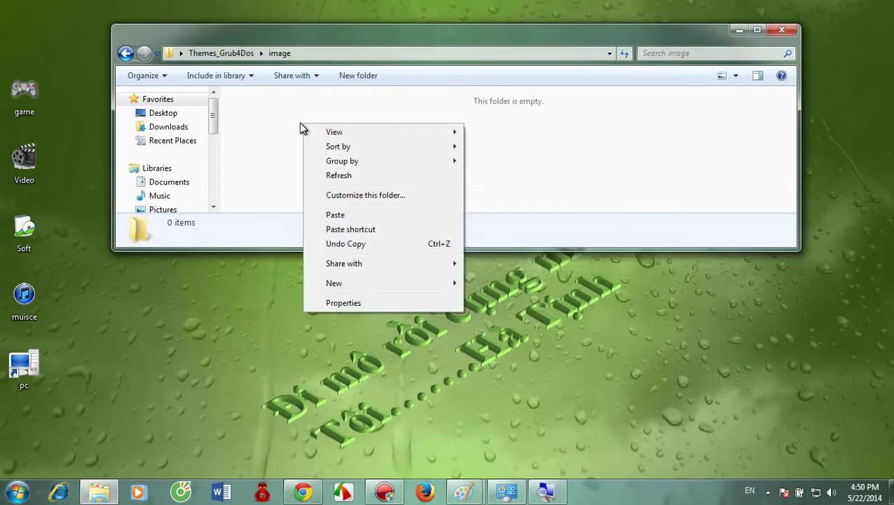
{"action": "left_click", "coordinate": [335, 214]}
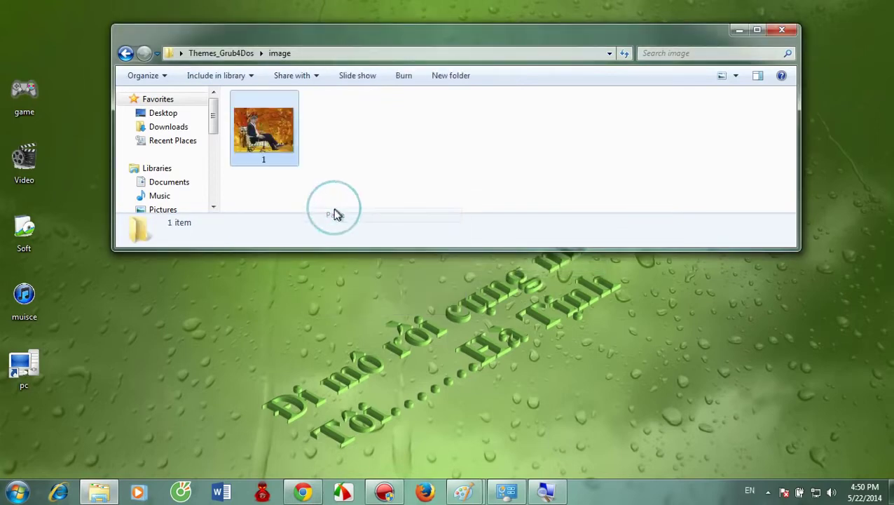
{"action": "left_click", "coordinate": [339, 164]}
{"action": "left_click", "coordinate": [280, 142]}
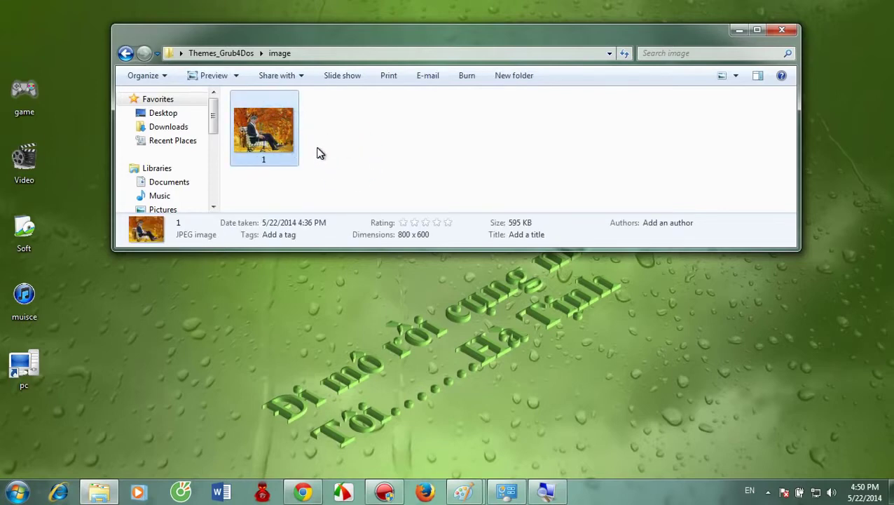
{"action": "right_click", "coordinate": [369, 159]}
{"action": "left_click", "coordinate": [402, 207]}
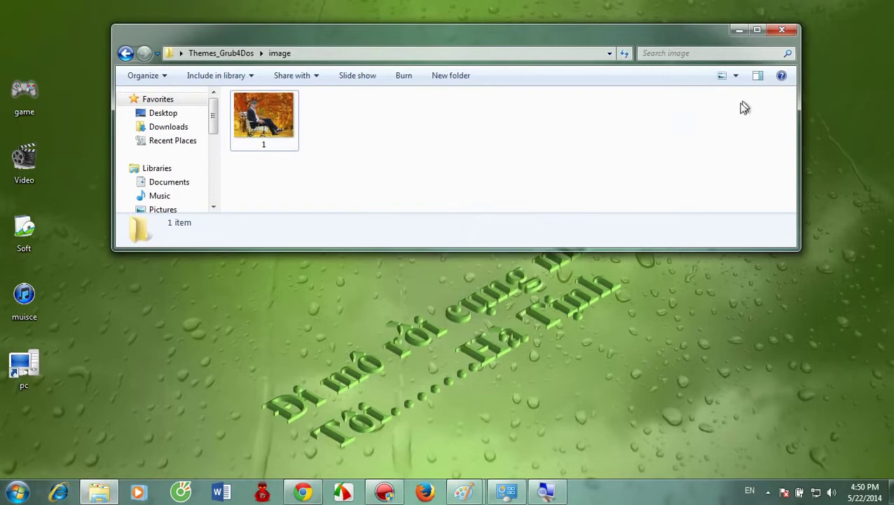
{"action": "left_click", "coordinate": [781, 30]}
{"action": "right_click", "coordinate": [396, 226]}
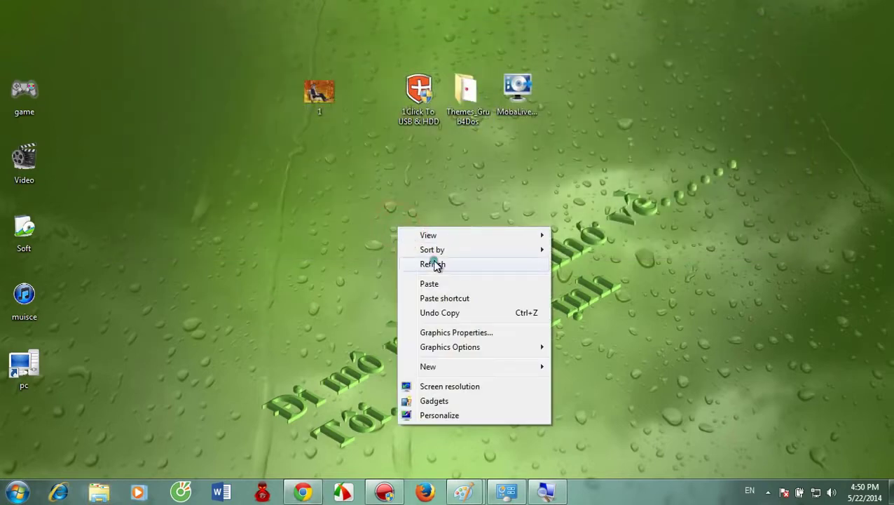
{"action": "left_click", "coordinate": [432, 261]}
{"action": "right_click", "coordinate": [381, 160]}
{"action": "left_click", "coordinate": [412, 198]}
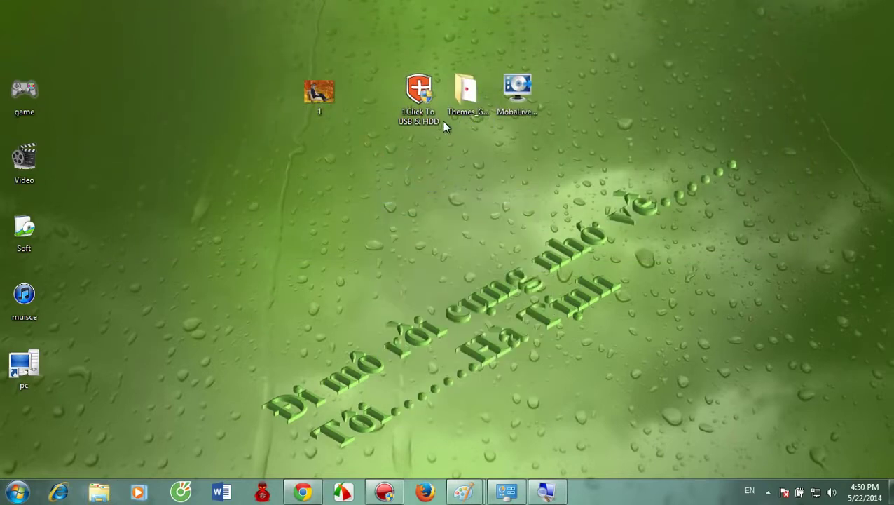
Run 1Click To USB & HDD from the desktop and choose option 1 to install to USB
{"action": "left_click", "coordinate": [399, 93]}
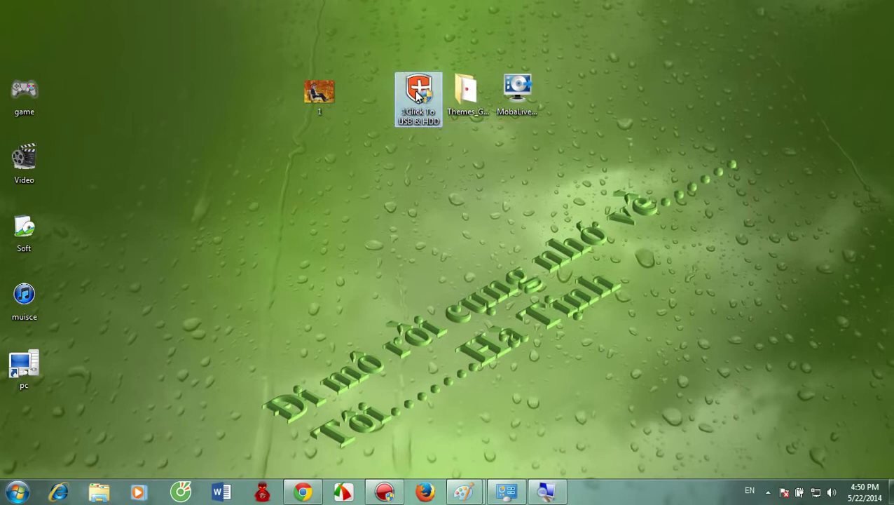
{"action": "double_click", "coordinate": [418, 96]}
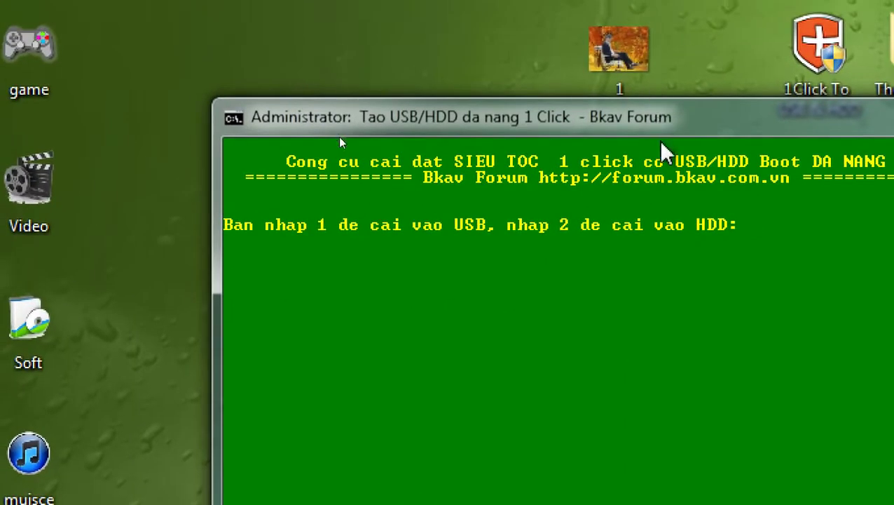
{"action": "left_click_drag", "start_coordinate": [685, 114], "coordinate": [491, 57]}
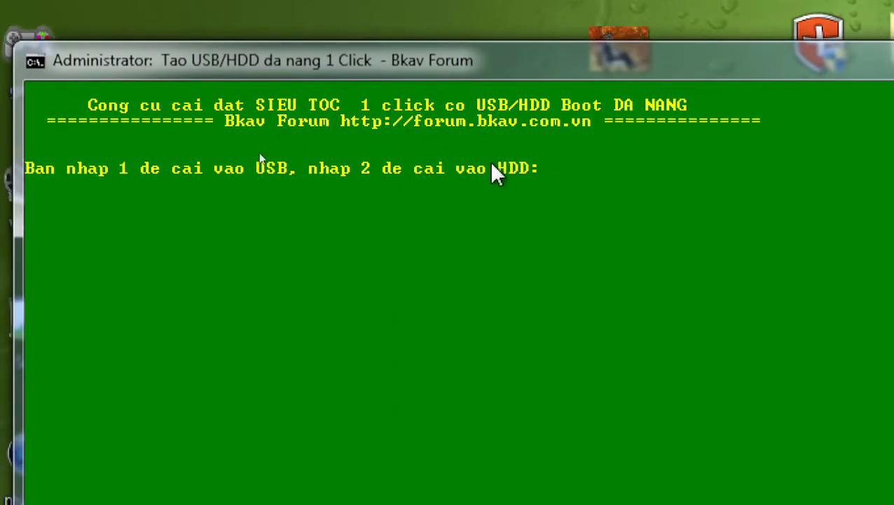
{"action": "type", "text": "1"}
{"action": "key", "text": "Return"}
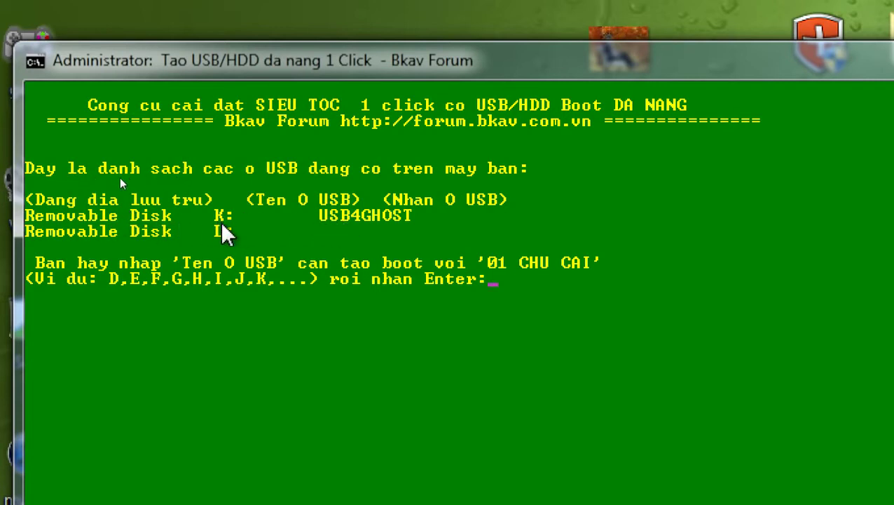
Make USB drive K bootable, answering y to the k:\ prompt, and decline the Bkav Forum visit with n
{"action": "key", "text": "Return"}
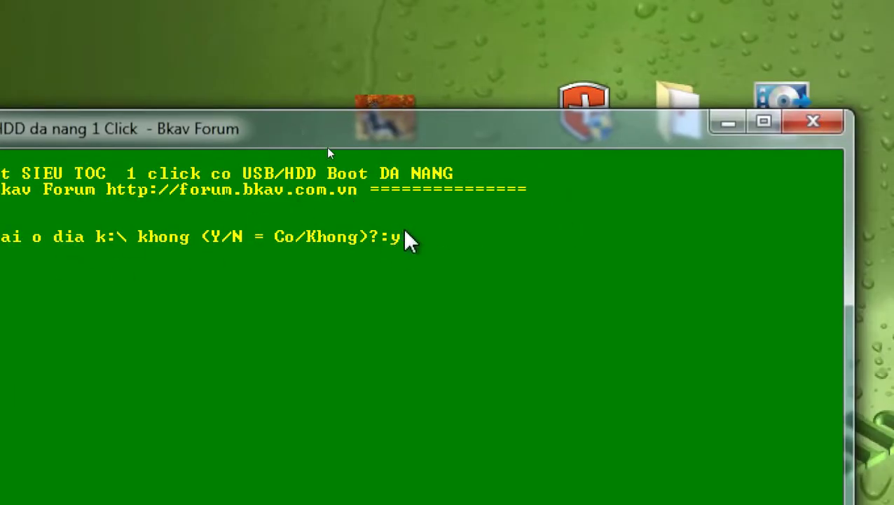
{"action": "type", "text": "y"}
{"action": "key", "text": "Return"}
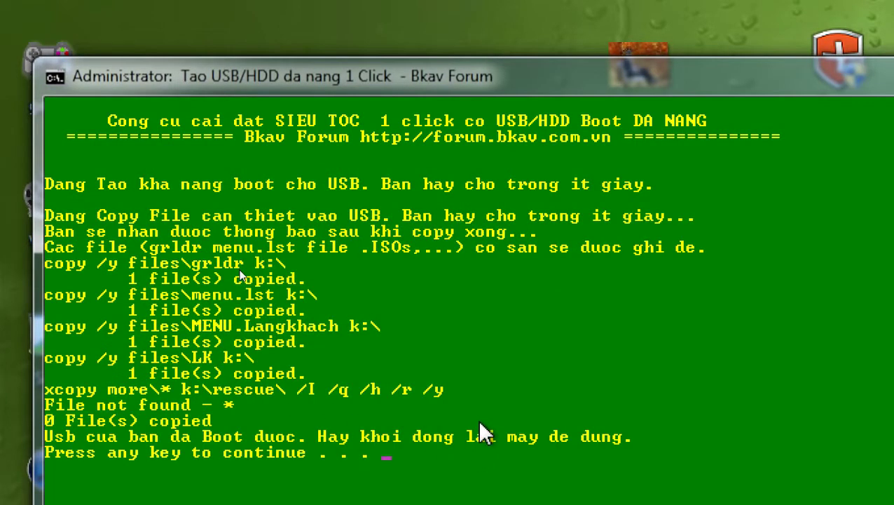
{"action": "key", "text": "Return"}
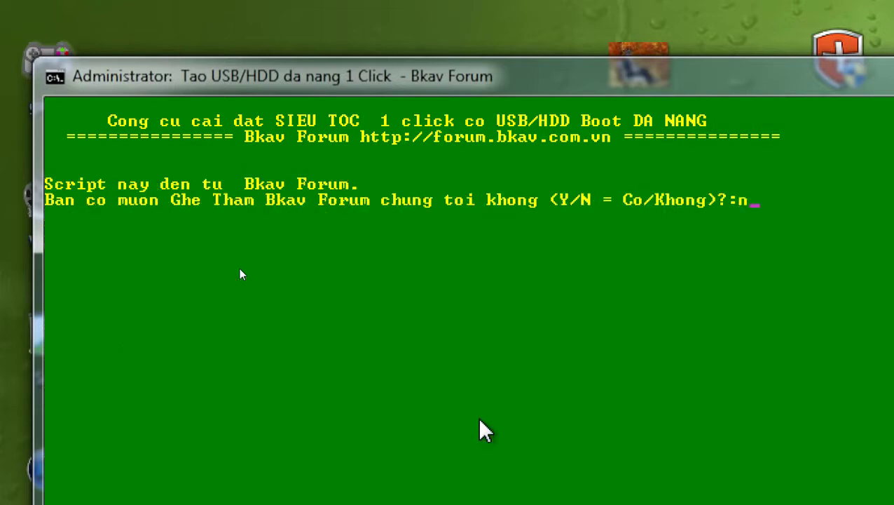
{"action": "key", "text": "Return"}
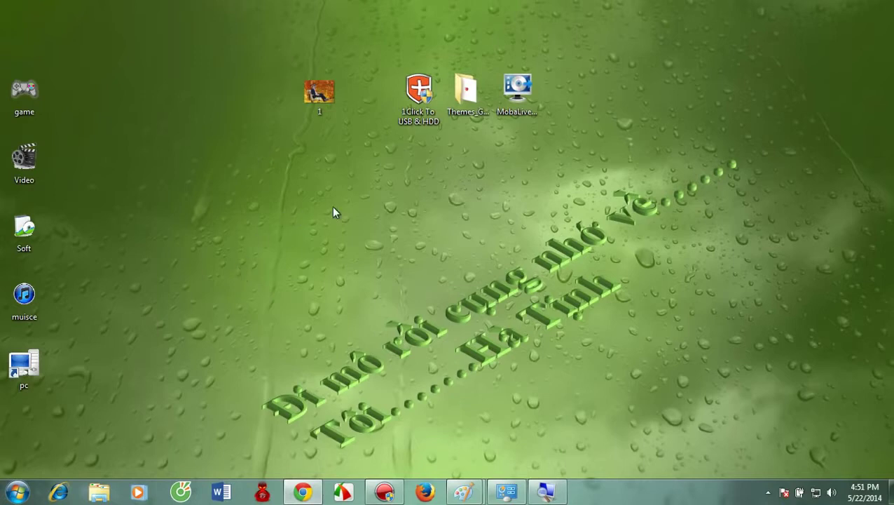
{"action": "right_click", "coordinate": [333, 212]}
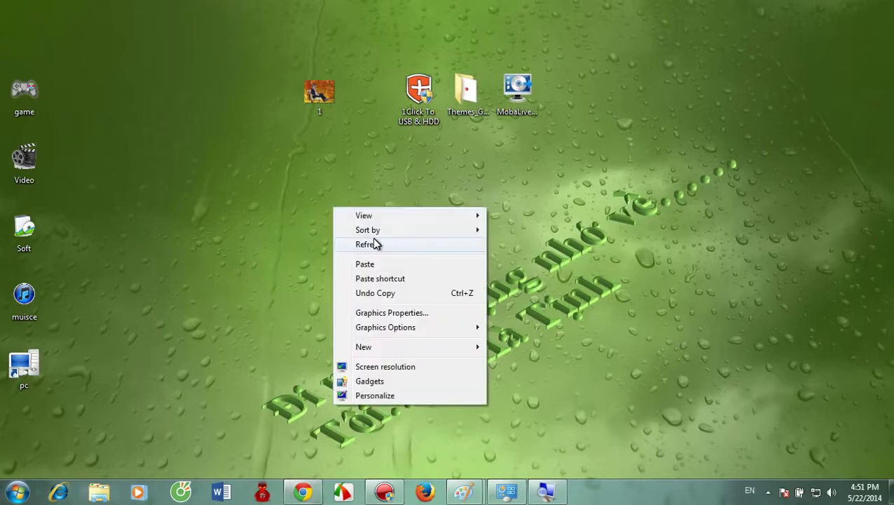
{"action": "left_click", "coordinate": [375, 241]}
{"action": "left_click", "coordinate": [336, 229]}
{"action": "right_click", "coordinate": [335, 223]}
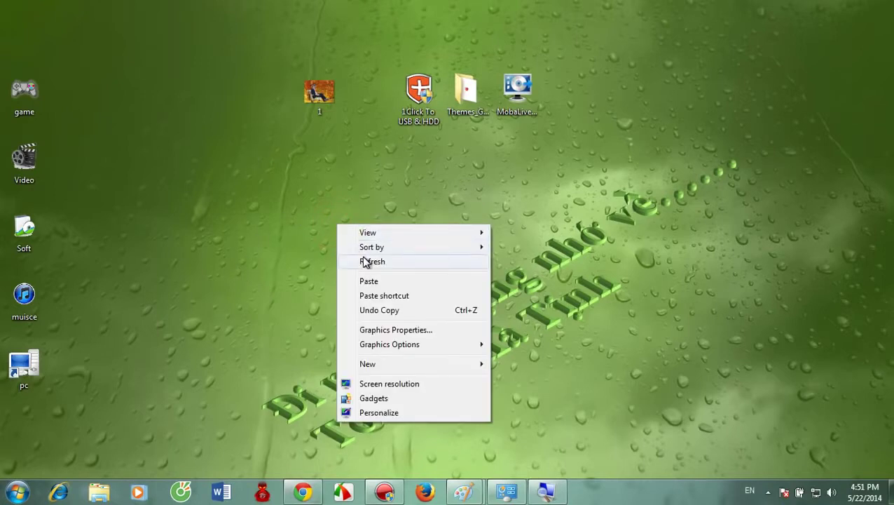
Refresh the desktop, move MobaLiveCD_v2.1 below image 1 and run it as administrator
{"action": "left_click", "coordinate": [361, 258]}
{"action": "right_click", "coordinate": [334, 206]}
{"action": "left_click", "coordinate": [375, 245]}
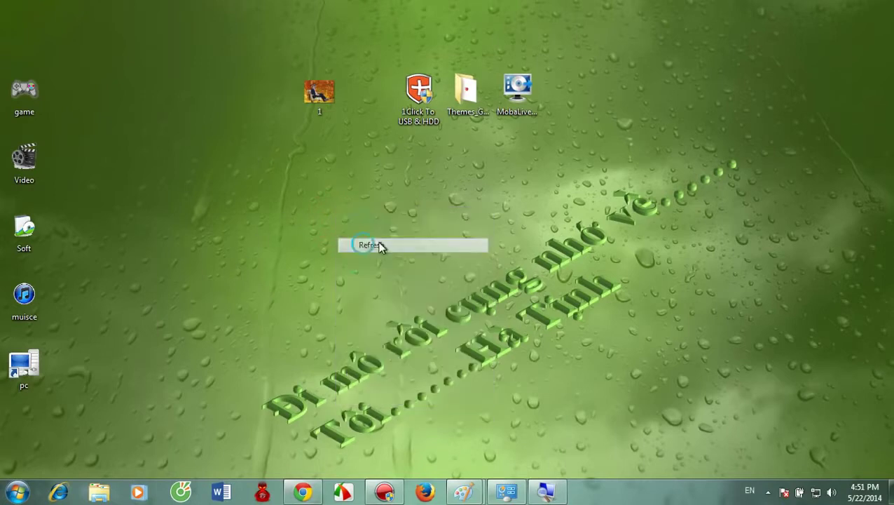
{"action": "left_click_drag", "start_coordinate": [518, 112], "coordinate": [323, 201]}
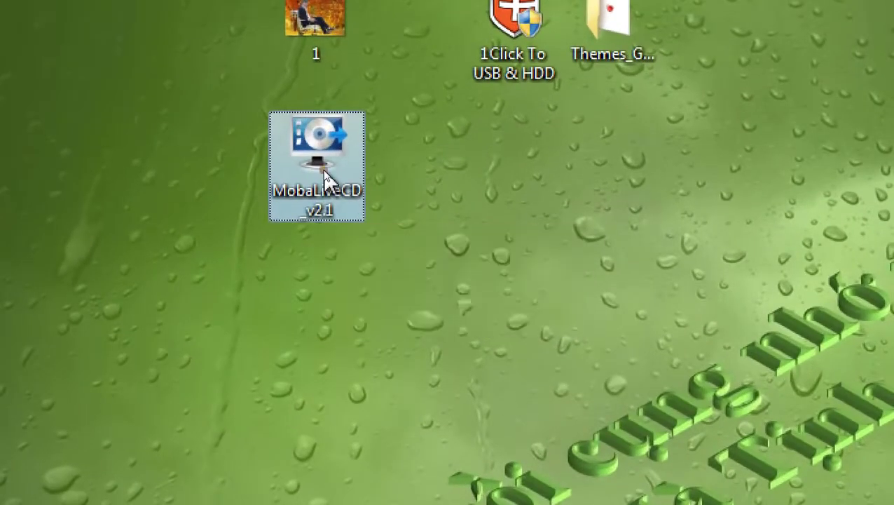
{"action": "right_click", "coordinate": [323, 173]}
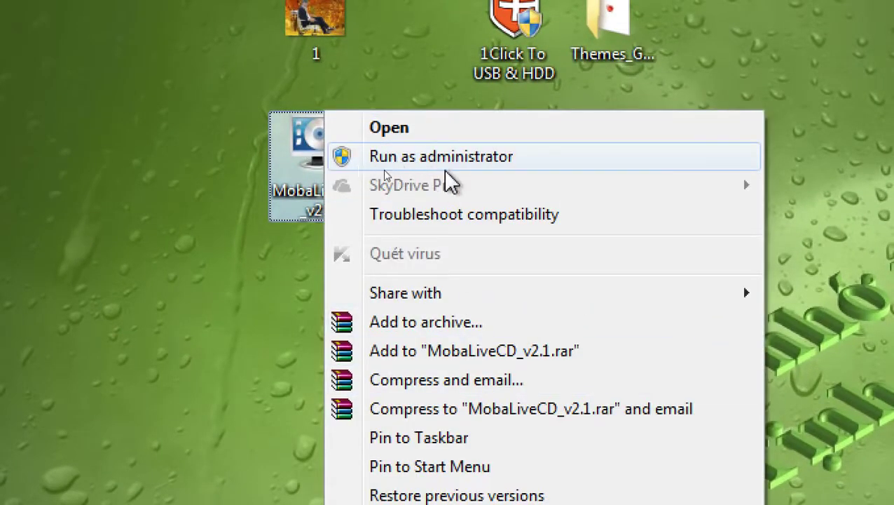
{"action": "left_click", "coordinate": [399, 158]}
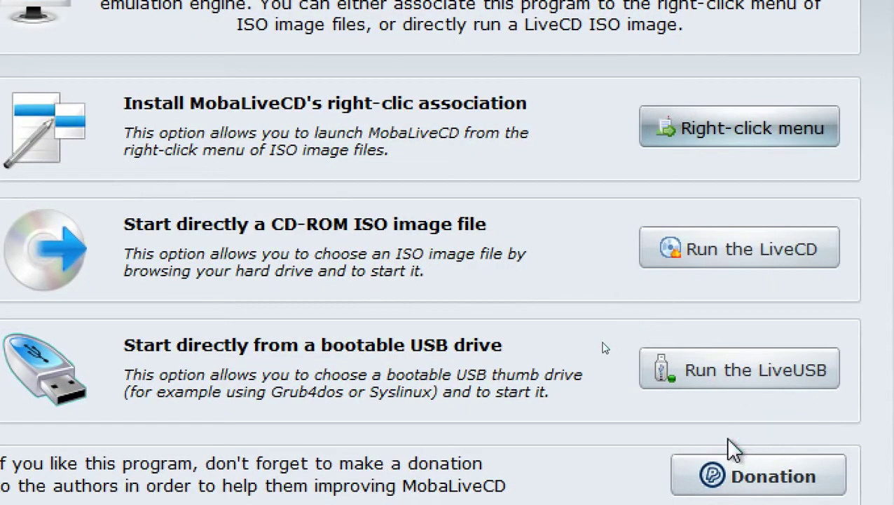
Run the LiveUSB test in MobaLiveCD with k: as the USB thumb drive to boot from
{"action": "left_click", "coordinate": [769, 367]}
{"action": "left_click", "coordinate": [493, 258]}
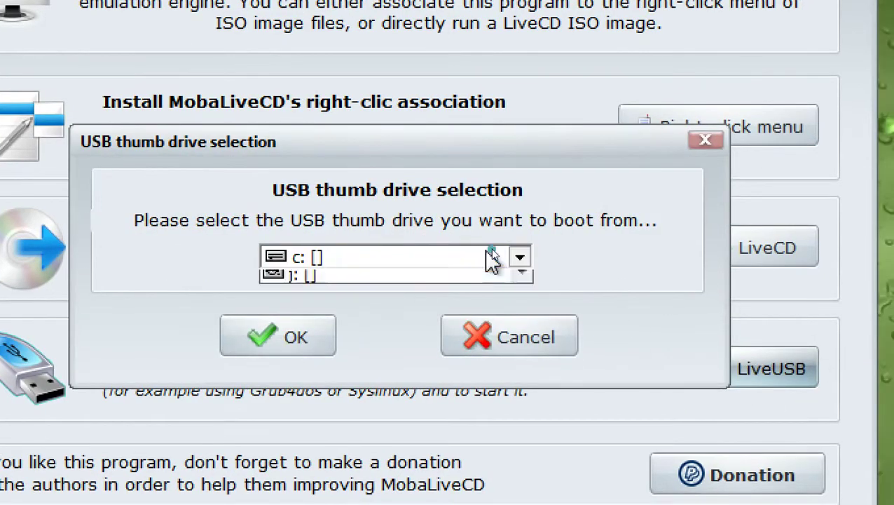
{"action": "left_click_drag", "start_coordinate": [529, 319], "coordinate": [521, 345]}
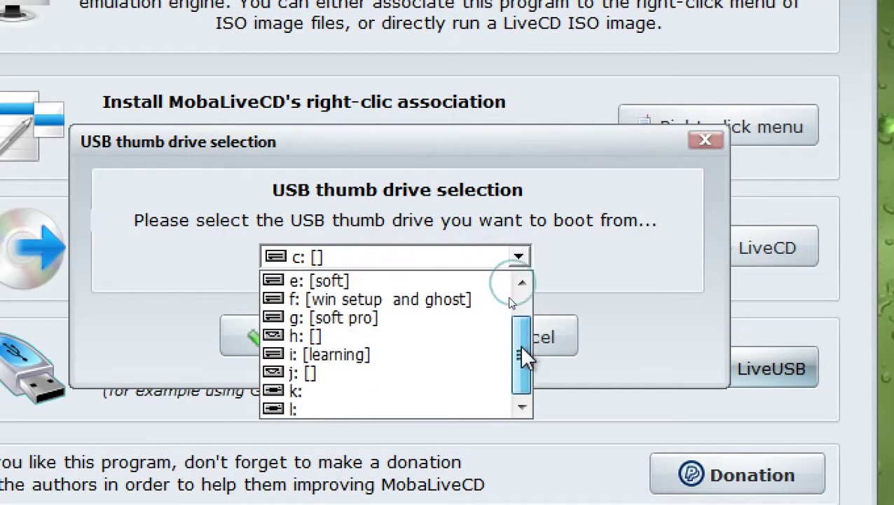
{"action": "left_click", "coordinate": [301, 391]}
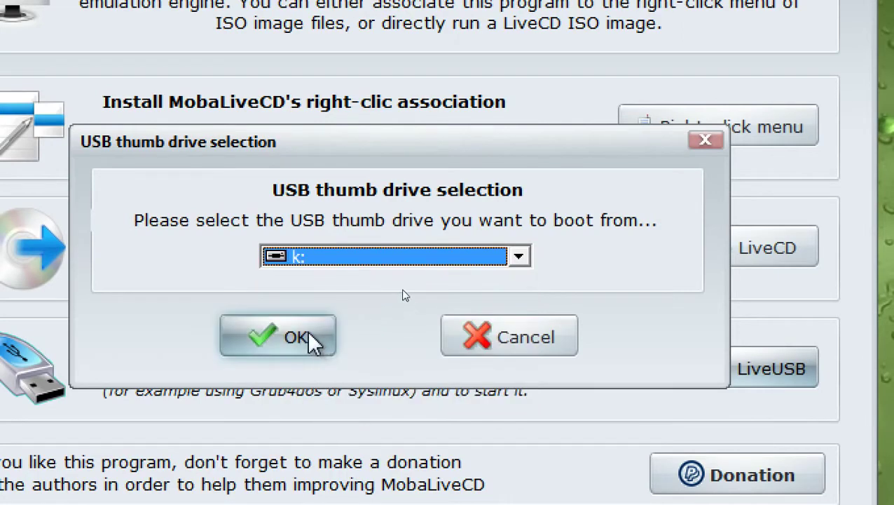
{"action": "left_click", "coordinate": [306, 333]}
{"action": "left_click", "coordinate": [441, 308]}
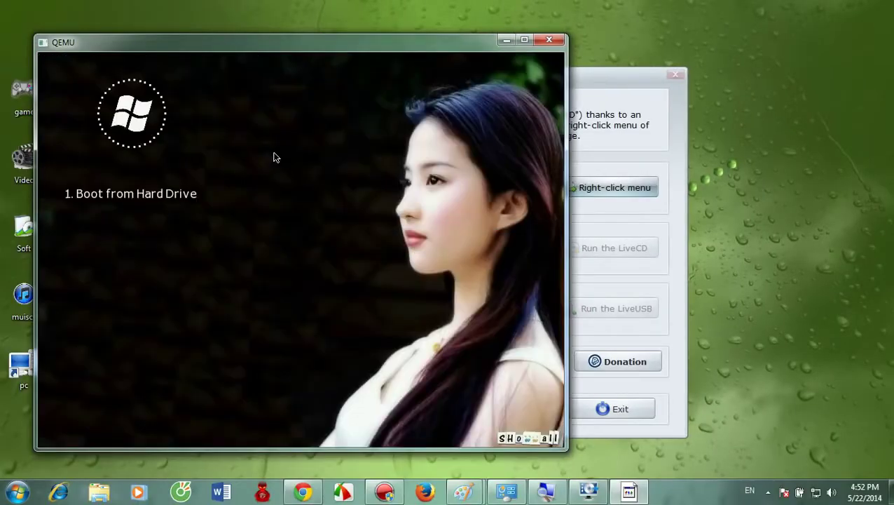
Examine the USB boot menu in the maximized QEMU window, and close both QEMU and MobaLiveCD
{"action": "left_click", "coordinate": [524, 41]}
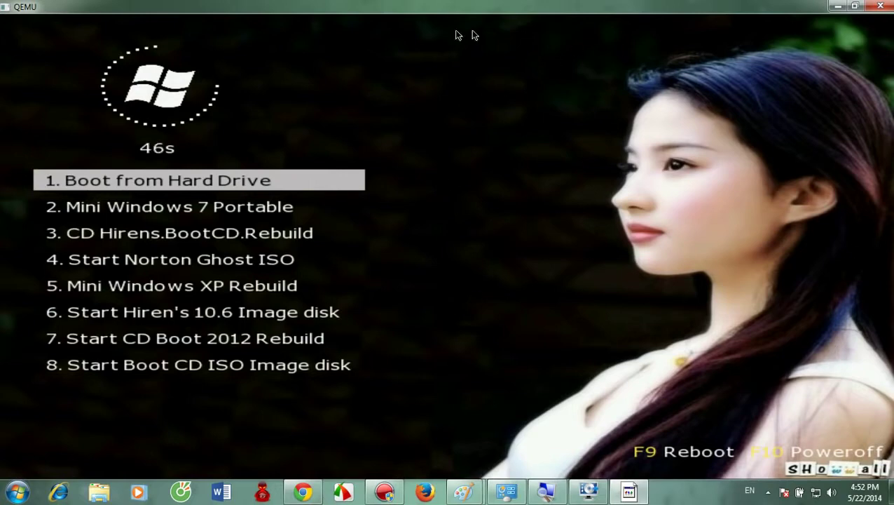
{"action": "left_click", "coordinate": [880, 5]}
{"action": "left_click", "coordinate": [674, 74]}
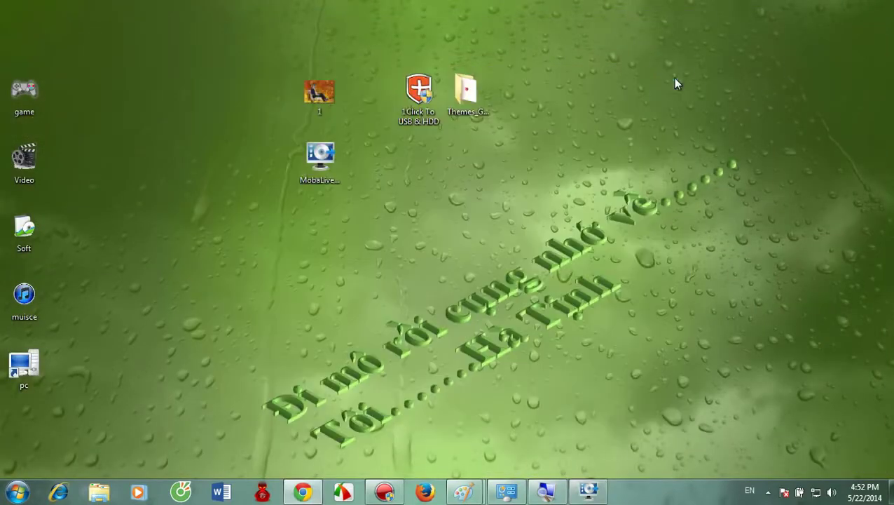
Open the Themes_Grub4Dos folder, run the Themes_Grub4Dos application and minimize the folder window to leave only gfxmenu
{"action": "right_click", "coordinate": [573, 113]}
{"action": "left_click", "coordinate": [607, 149]}
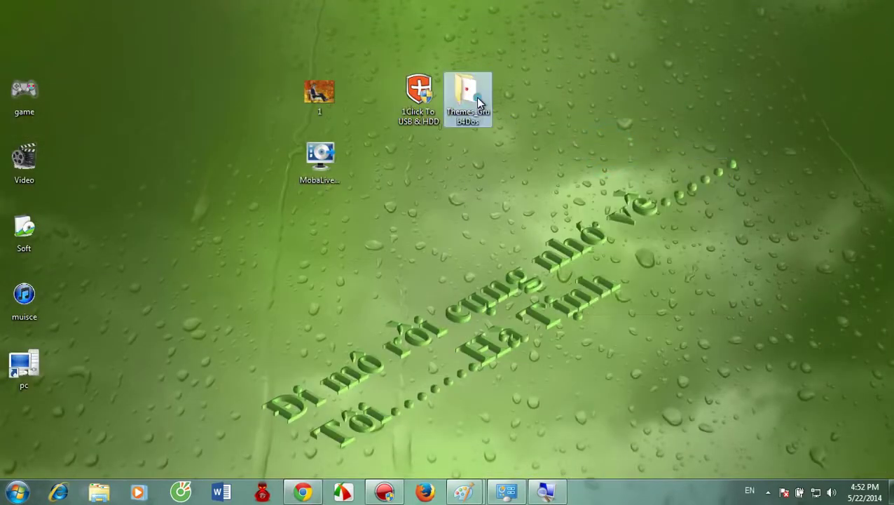
{"action": "double_click", "coordinate": [475, 98]}
{"action": "double_click", "coordinate": [306, 171]}
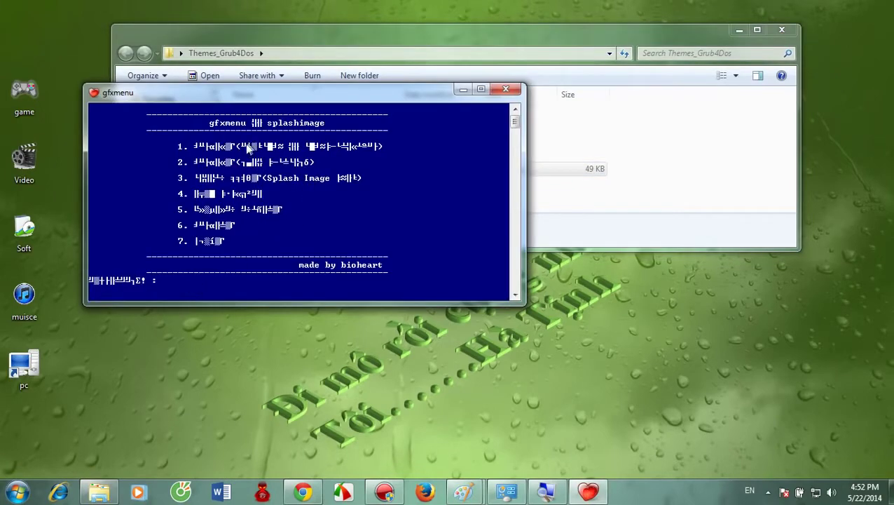
{"action": "left_click_drag", "start_coordinate": [265, 99], "coordinate": [405, 81]}
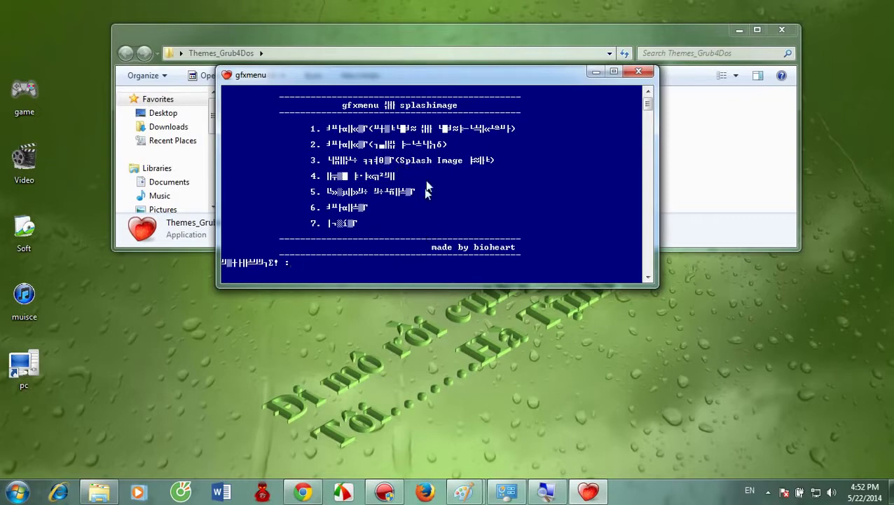
{"action": "left_click", "coordinate": [739, 30]}
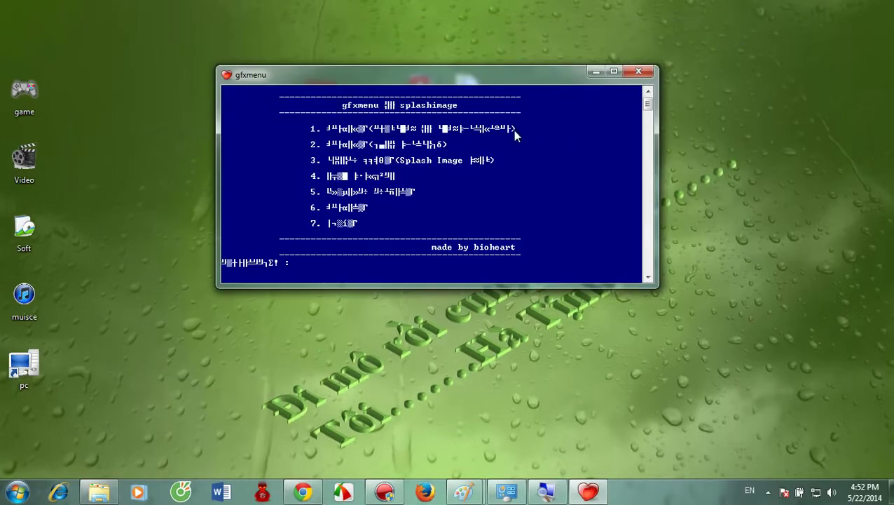
{"action": "left_click_drag", "start_coordinate": [504, 79], "coordinate": [525, 66]}
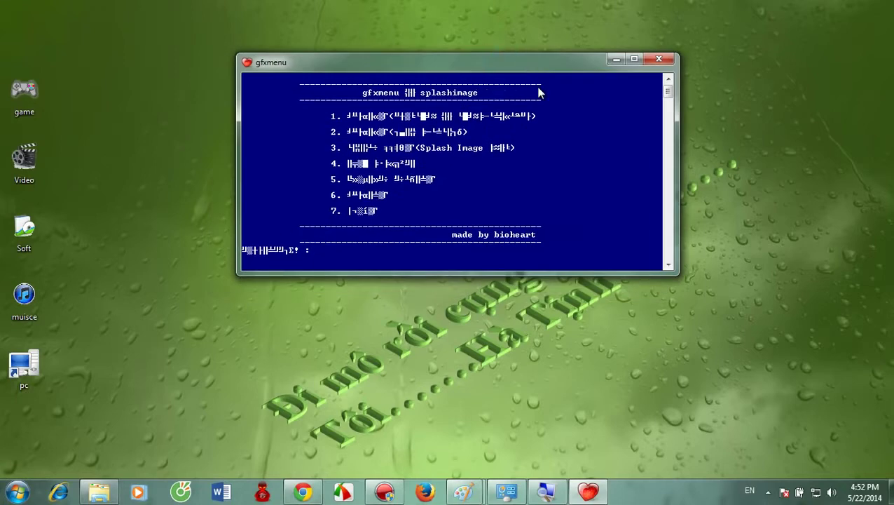
Proceed through gfxmenu's splash image change and enter 1.jpg as the new background image
{"action": "key", "text": "Return"}
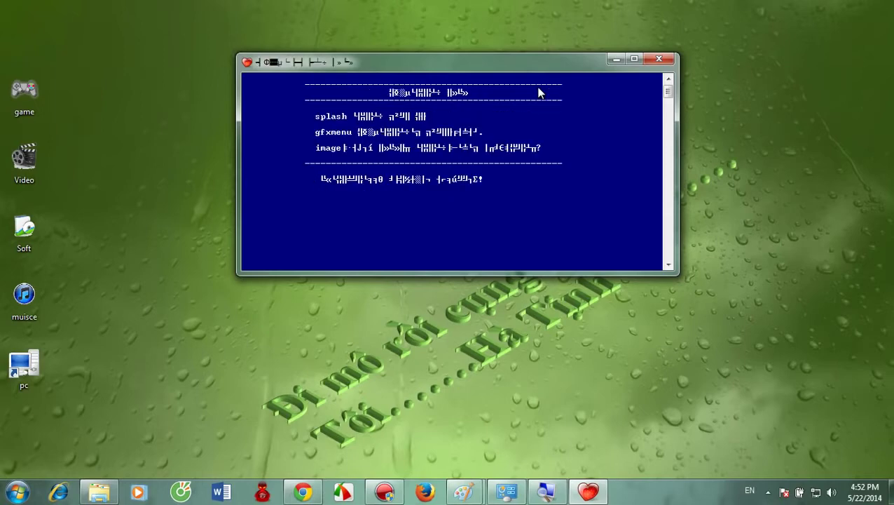
{"action": "key", "text": "Return"}
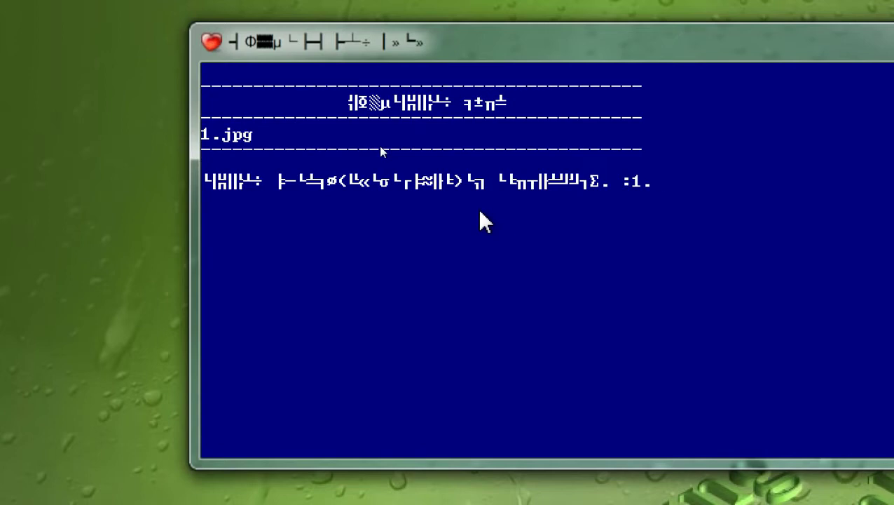
{"action": "type", "text": "jpg"}
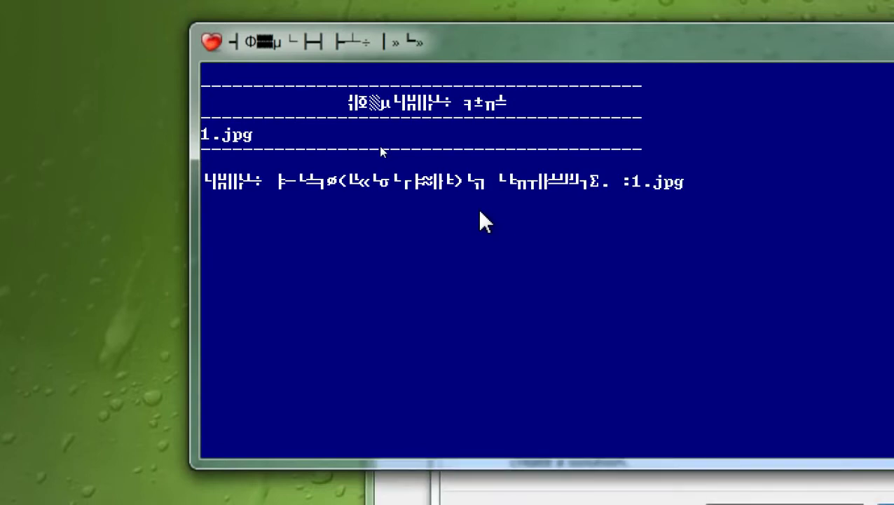
{"action": "key", "text": "Return"}
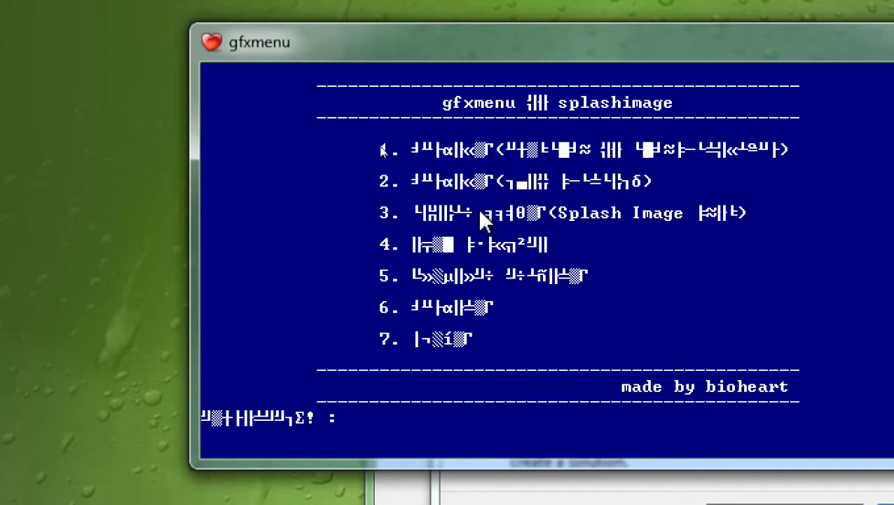
Choose option 4 in gfxmenu for the font change and move its window clear of the error dialogs
{"action": "left_click_drag", "start_coordinate": [557, 61], "coordinate": [396, 55]}
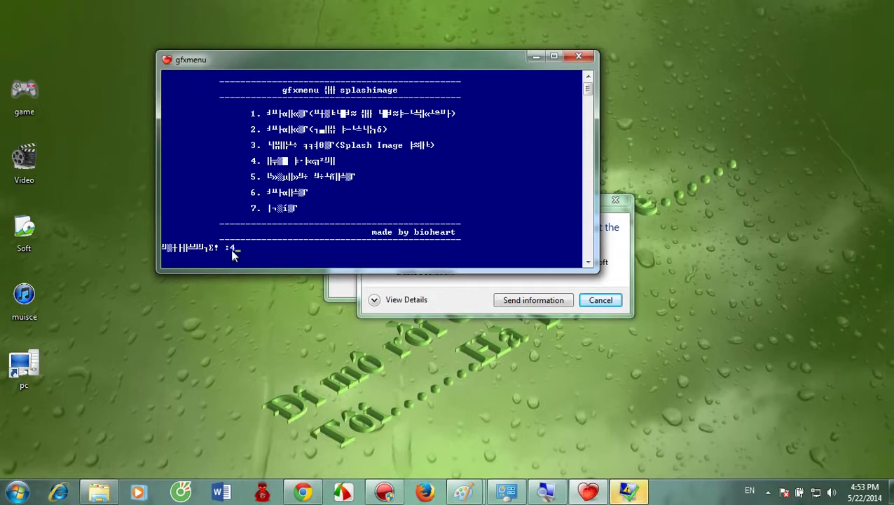
{"action": "key", "text": "Return"}
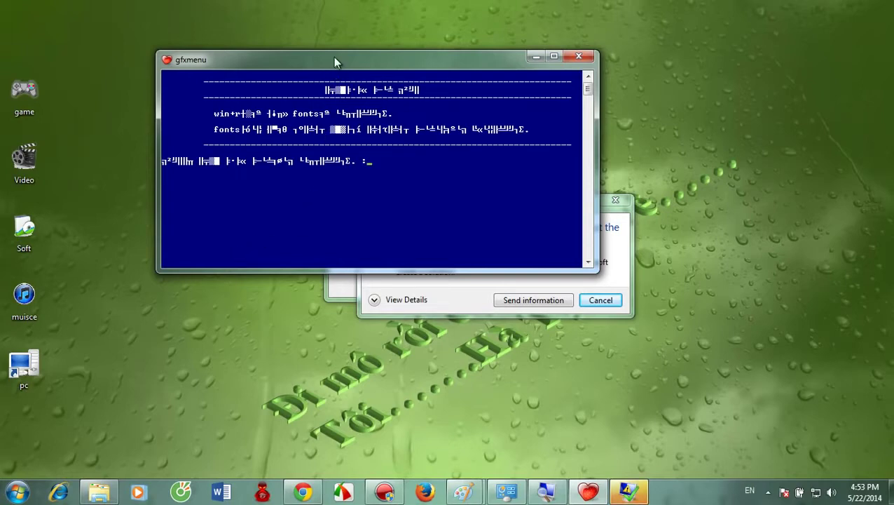
{"action": "left_click_drag", "start_coordinate": [336, 62], "coordinate": [276, 51]}
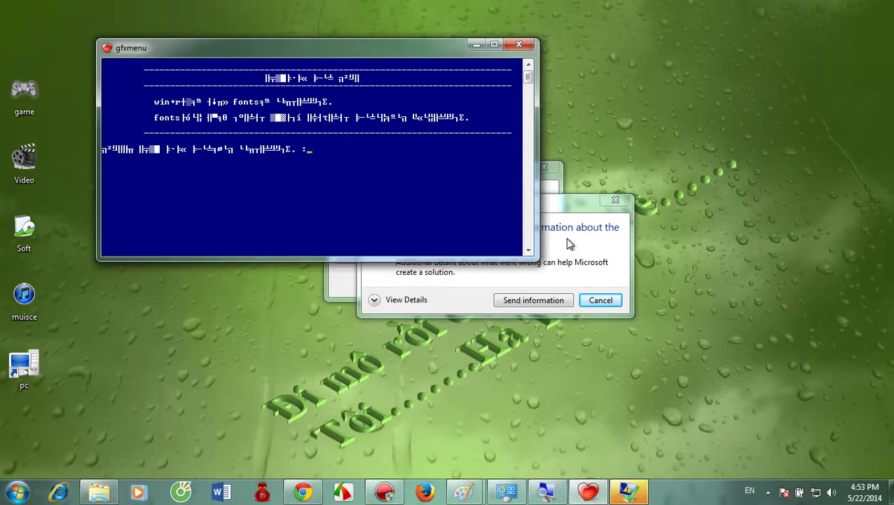
Dismiss the Microsoft Screen Magnifier problem report without sending information and refresh the desktop
{"action": "left_click", "coordinate": [565, 206]}
{"action": "left_click_drag", "start_coordinate": [565, 206], "coordinate": [625, 218]}
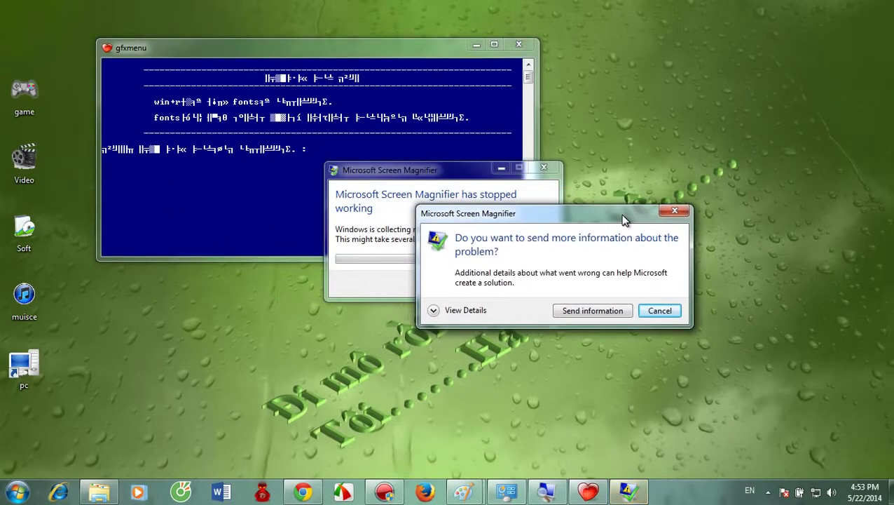
{"action": "left_click", "coordinate": [674, 211]}
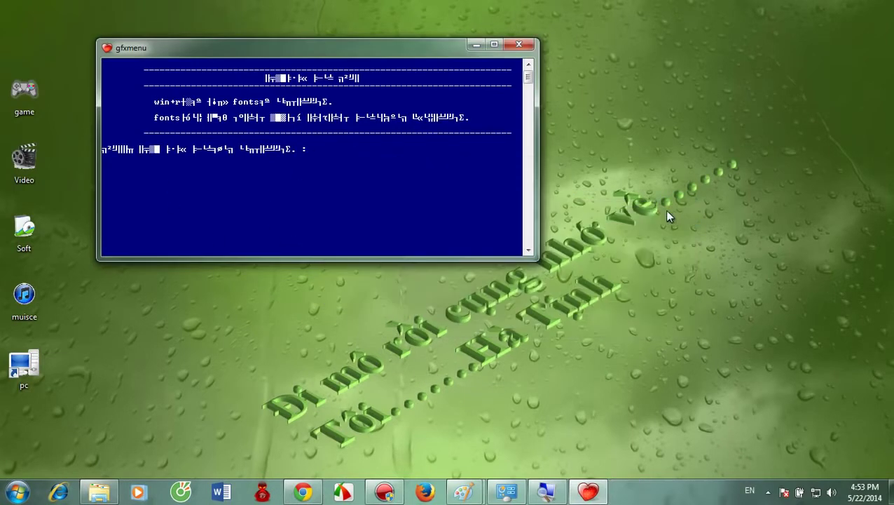
{"action": "right_click", "coordinate": [405, 328]}
{"action": "left_click", "coordinate": [442, 170]}
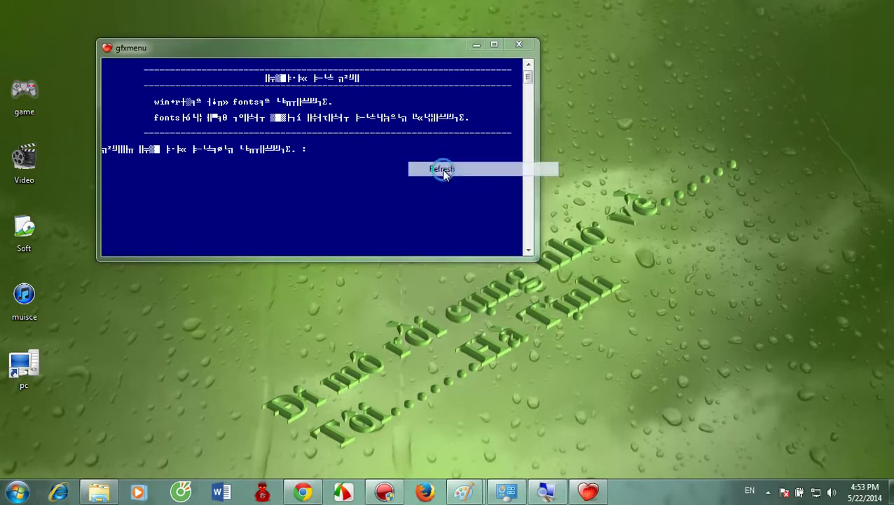
Open the Windows Fonts folder by running the command fonts, and maximize its window
{"action": "left_click", "coordinate": [17, 491]}
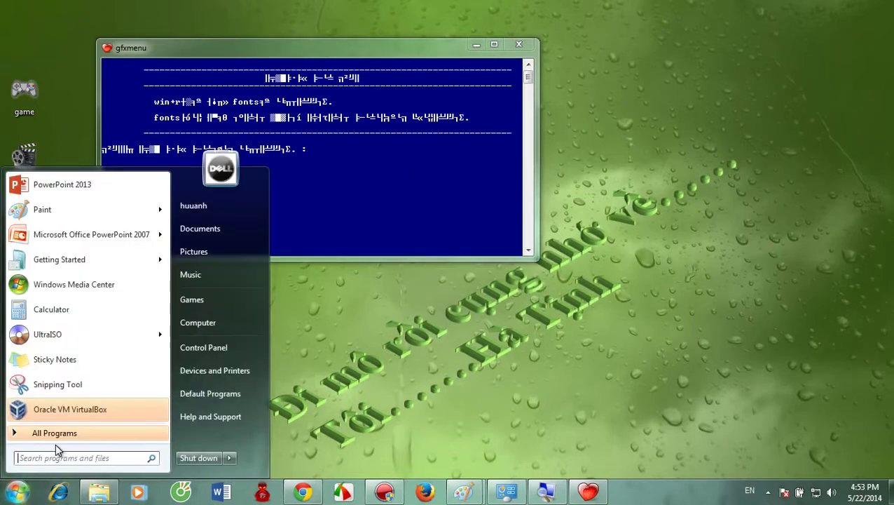
{"action": "type", "text": "run"}
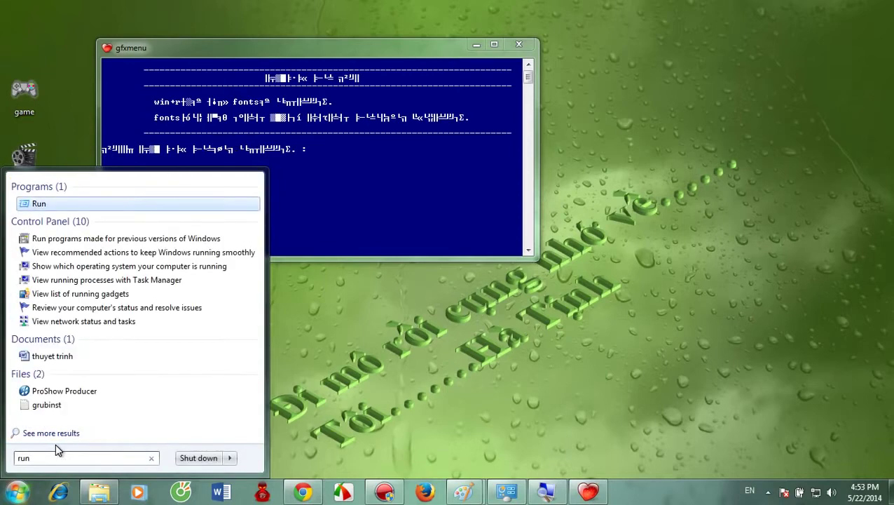
{"action": "key", "text": "Return"}
{"action": "type", "text": "fonts"}
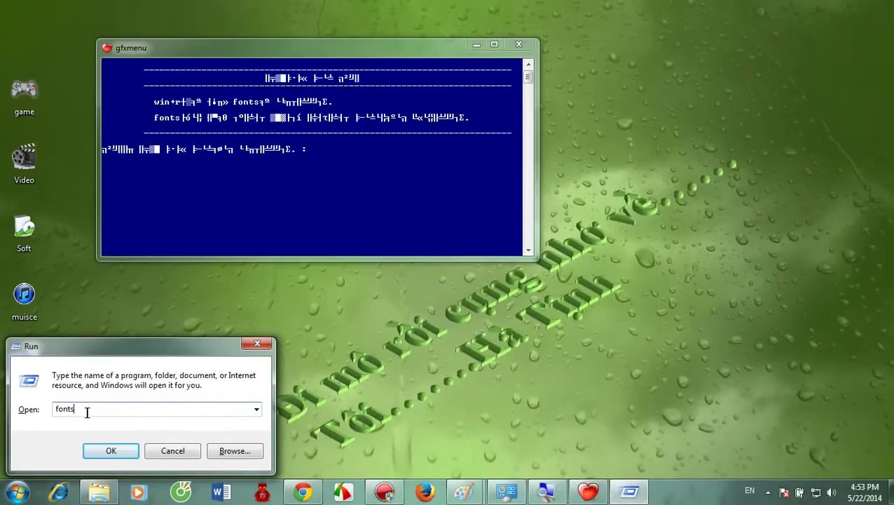
{"action": "key", "text": "Return"}
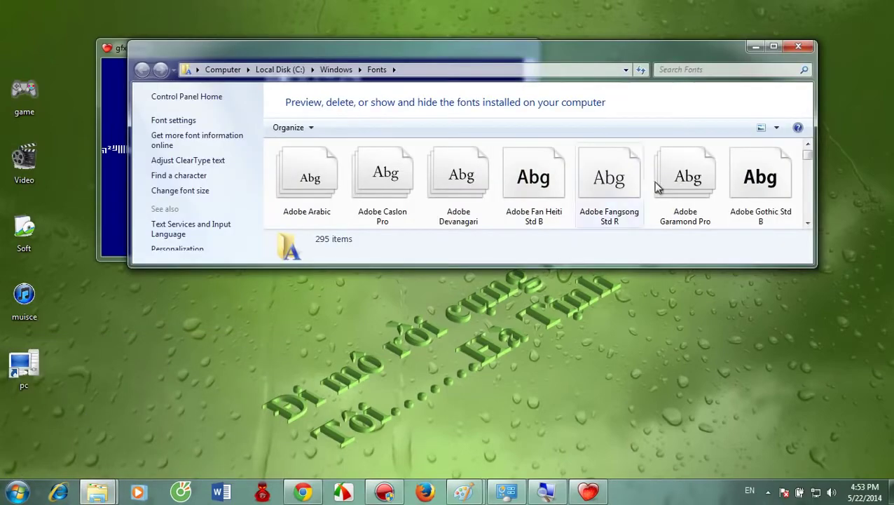
{"action": "left_click", "coordinate": [774, 46]}
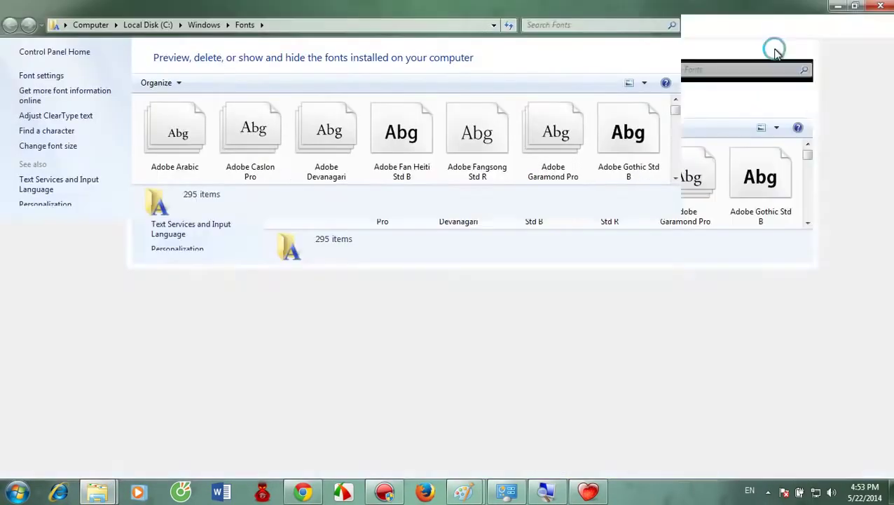
Browse the installed fonts, preview Adobe Garamond Pro Bold and open its properties to check the font file name and type
{"action": "scroll", "coordinate": [582, 224], "scroll_direction": "down", "scroll_amount": 10}
{"action": "scroll", "coordinate": [515, 230], "scroll_direction": "up", "scroll_amount": 10}
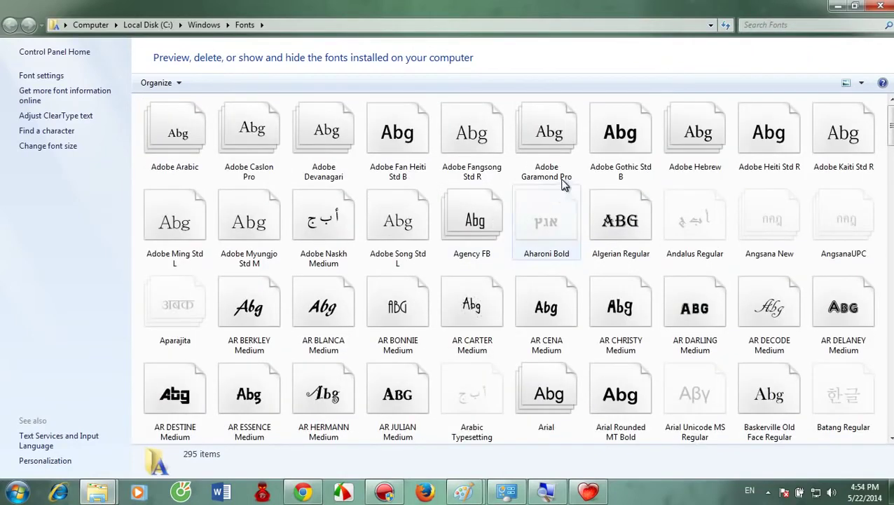
{"action": "double_click", "coordinate": [549, 131]}
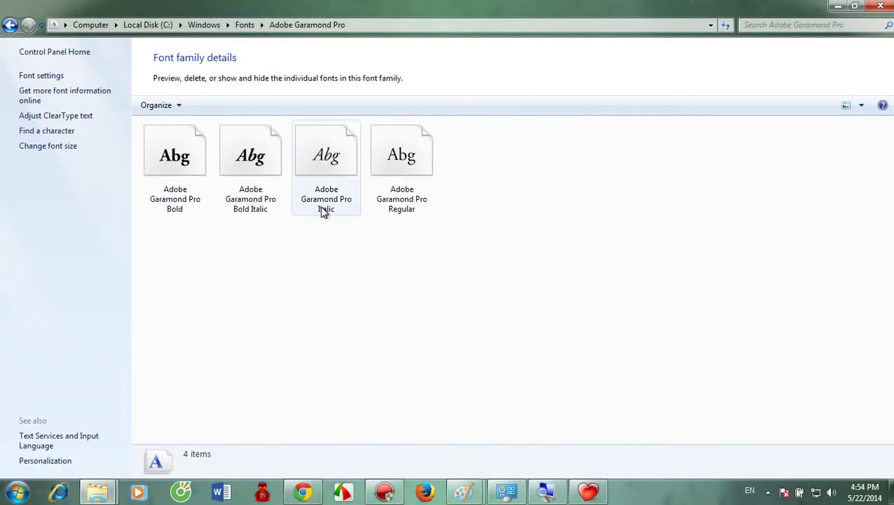
{"action": "double_click", "coordinate": [184, 166]}
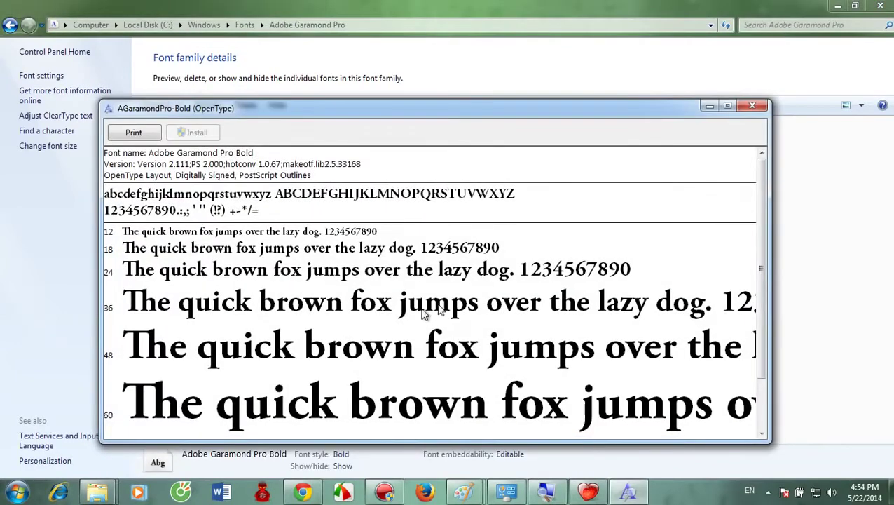
{"action": "left_click", "coordinate": [752, 105]}
{"action": "right_click", "coordinate": [184, 171]}
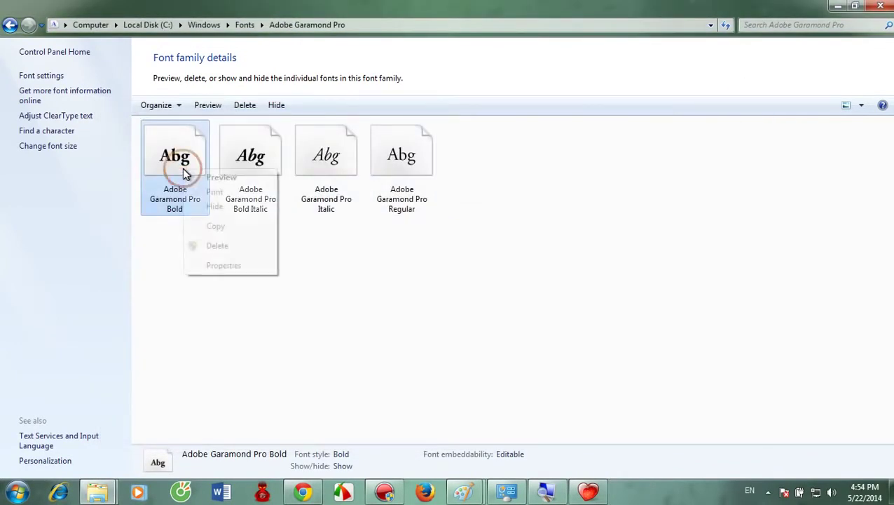
{"action": "left_click", "coordinate": [214, 267]}
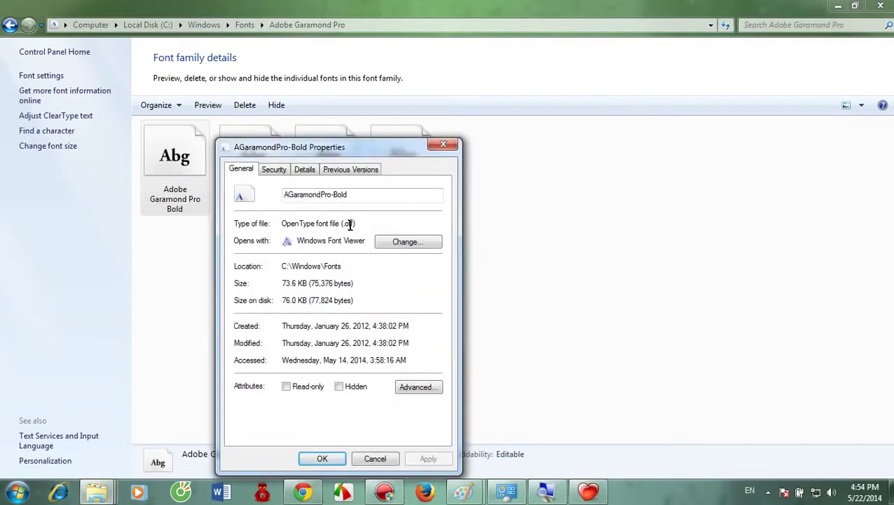
{"action": "double_click", "coordinate": [348, 222]}
{"action": "right_click", "coordinate": [343, 221]}
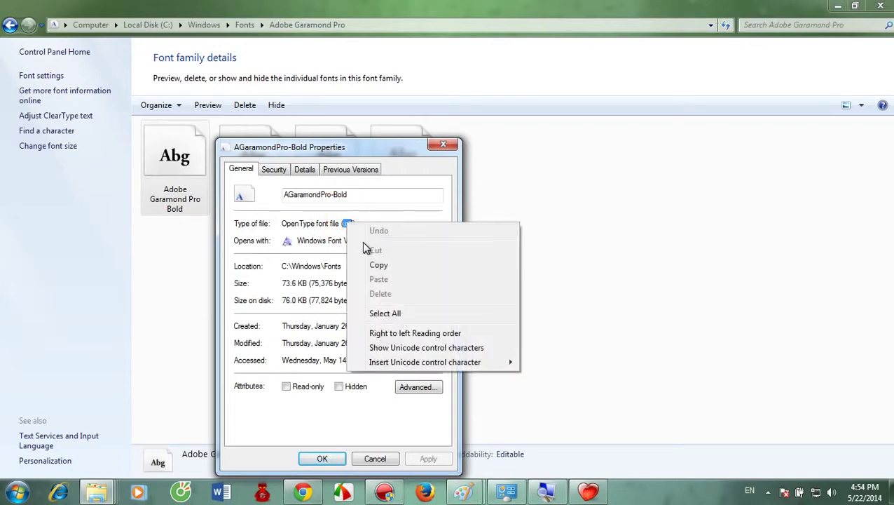
{"action": "left_click", "coordinate": [370, 262]}
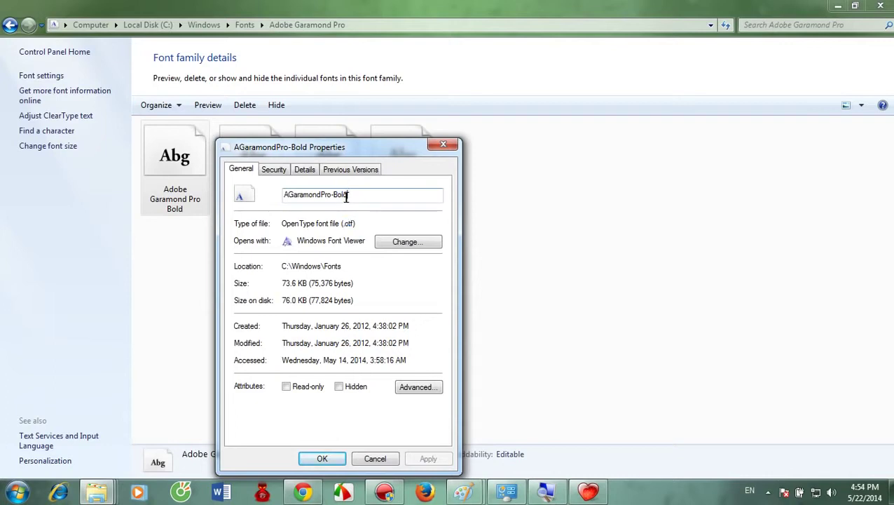
{"action": "right_click", "coordinate": [345, 196]}
{"action": "left_click", "coordinate": [379, 252]}
{"action": "type", "text": "f"}
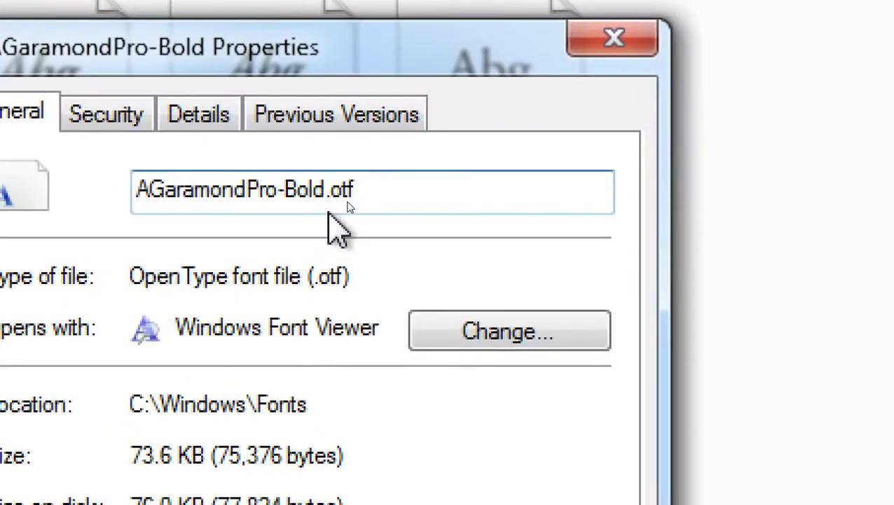
{"action": "key", "text": "BackSpace"}
{"action": "key", "text": "BackSpace"}
{"action": "key", "text": "BackSpace"}
{"action": "key", "text": "BackSpace"}
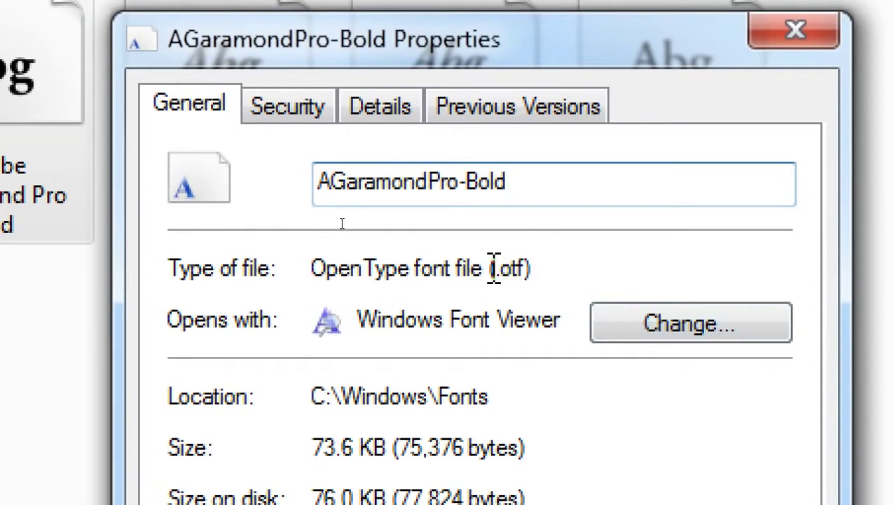
Copy the .otf extension from the file type and append it to AGaramondPro-Bold in the file name field
{"action": "mouse_move", "coordinate": [493, 268]}
{"action": "left_mouse_down"}
{"action": "mouse_move", "coordinate": [523, 264]}
{"action": "mouse_move", "coordinate": [509, 278]}
{"action": "mouse_move", "coordinate": [527, 267]}
{"action": "mouse_move", "coordinate": [503, 265]}
{"action": "mouse_move", "coordinate": [497, 277]}
{"action": "left_mouse_up"}
{"action": "left_click", "coordinate": [493, 267]}
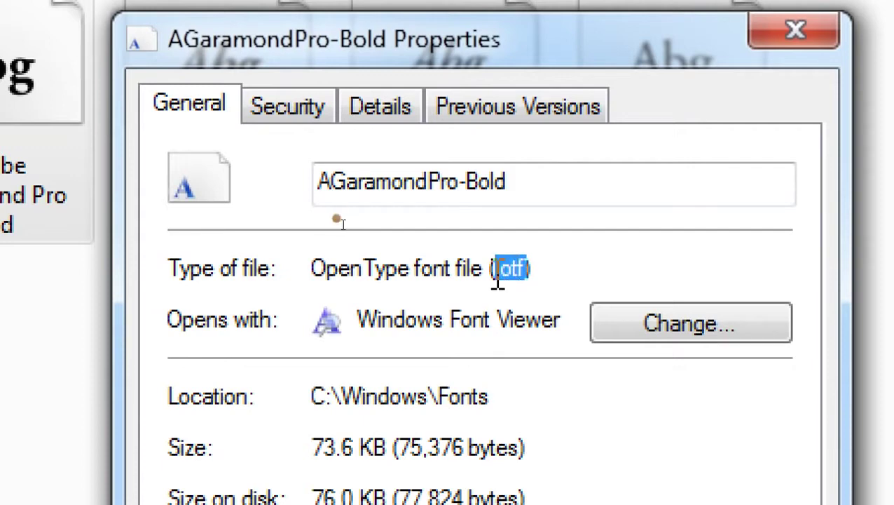
{"action": "right_click", "coordinate": [496, 268]}
{"action": "left_click", "coordinate": [599, 400]}
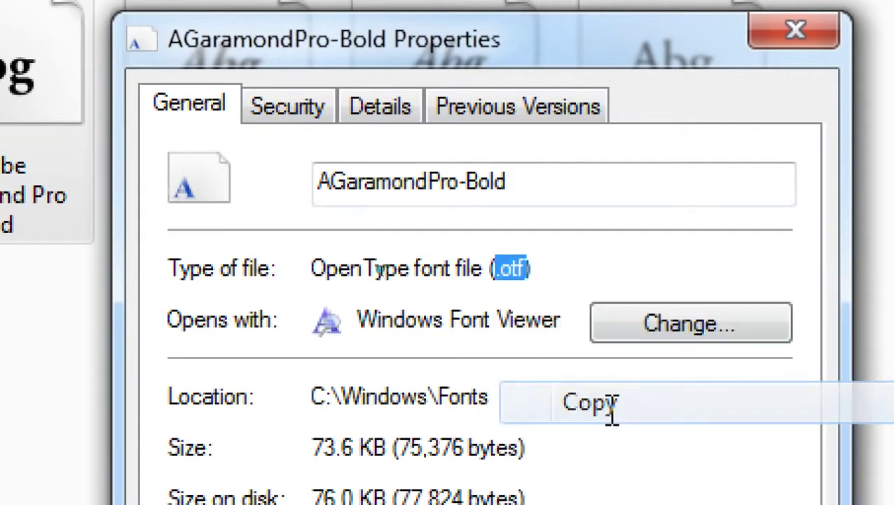
{"action": "left_click", "coordinate": [506, 181]}
{"action": "right_click", "coordinate": [506, 180]}
{"action": "left_click", "coordinate": [590, 359]}
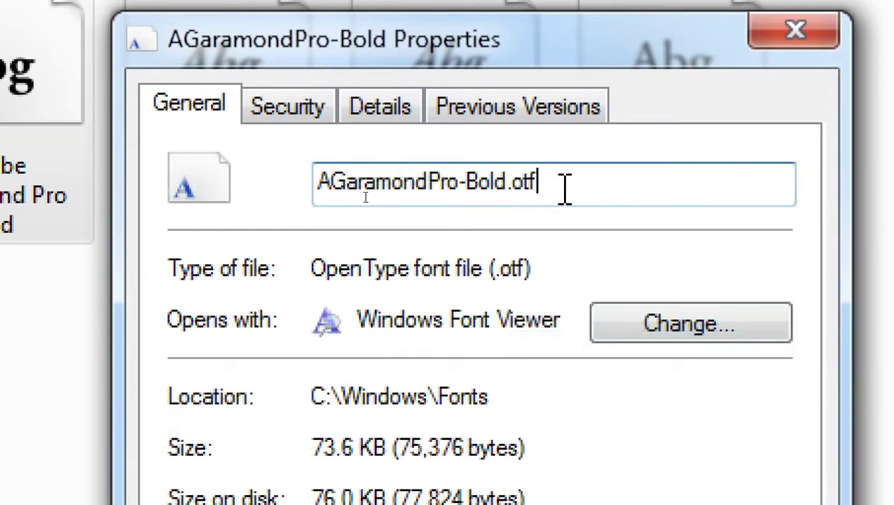
Copy the full font file name AGaramondPro-Bold.otf, close its properties and minimize the Fonts window
{"action": "left_click_drag", "start_coordinate": [543, 181], "coordinate": [297, 205]}
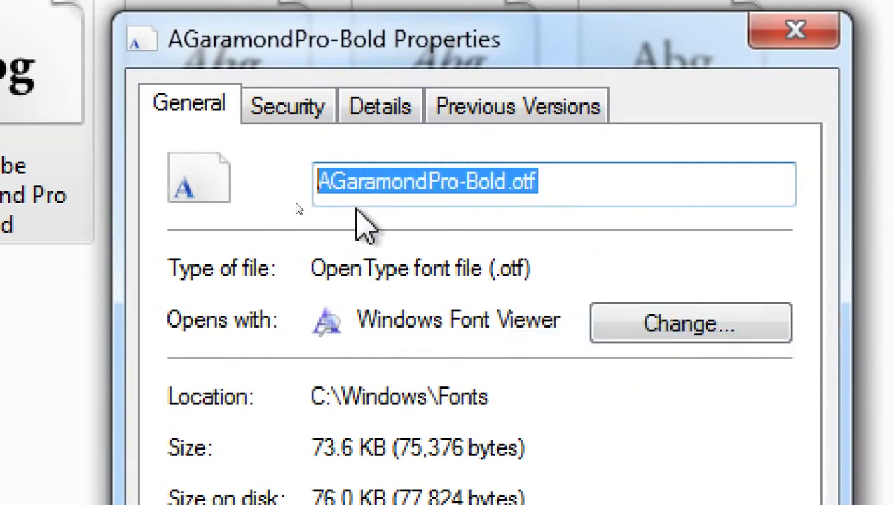
{"action": "right_click", "coordinate": [388, 171]}
{"action": "left_click", "coordinate": [485, 303]}
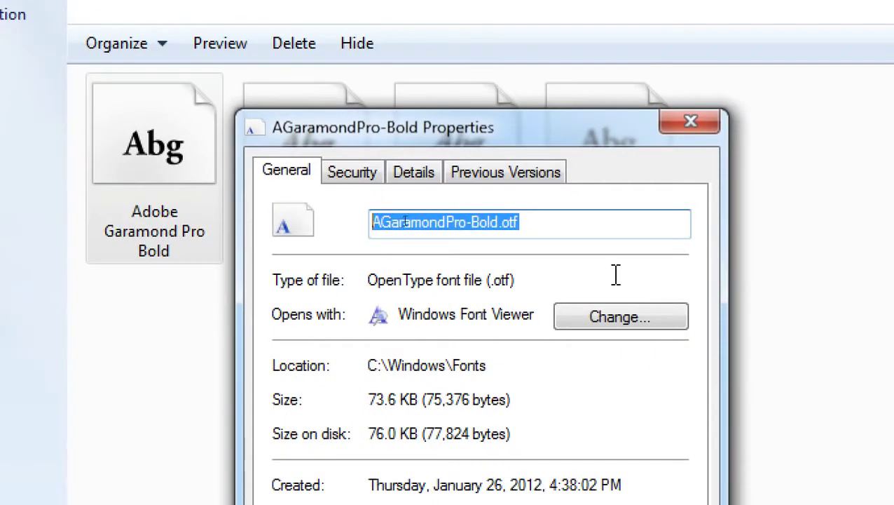
{"action": "left_click", "coordinate": [795, 30]}
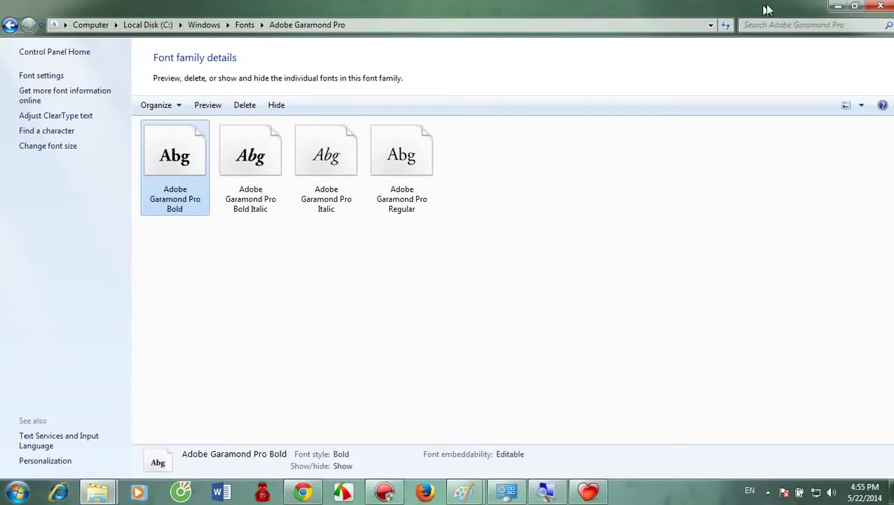
{"action": "left_click", "coordinate": [838, 6]}
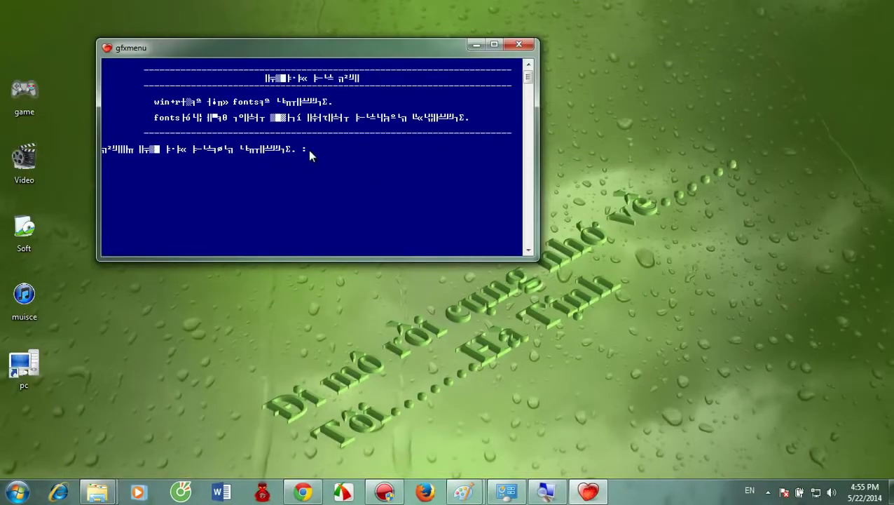
Paste AGaramondPro-Bold.otf as the font name in gfxmenu and set the font size to 15
{"action": "right_click", "coordinate": [307, 150]}
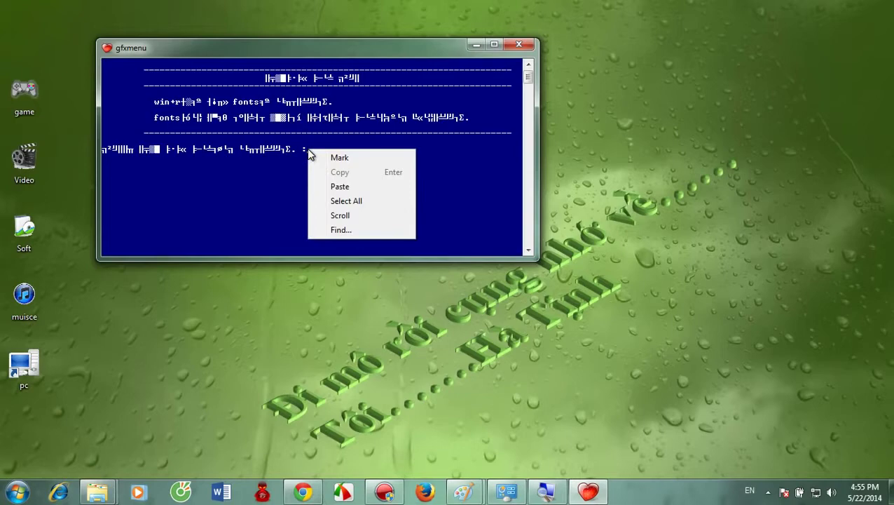
{"action": "left_click", "coordinate": [338, 184]}
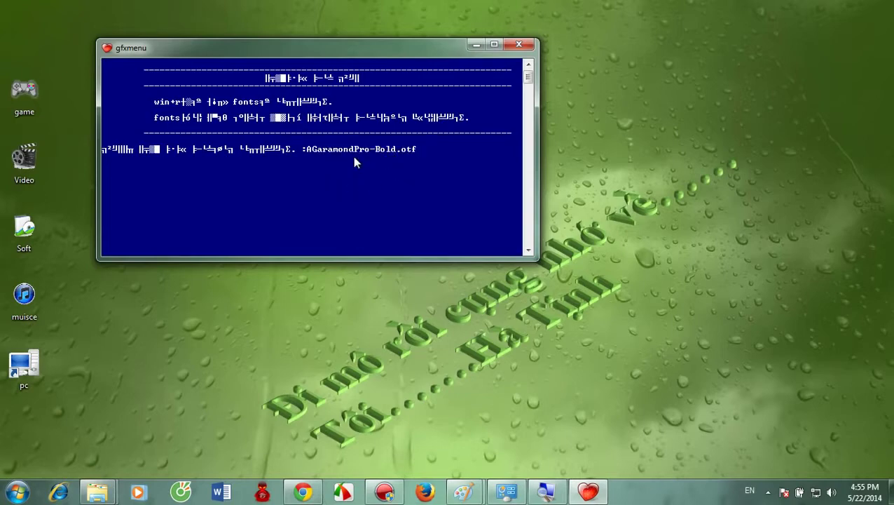
{"action": "key", "text": "Return"}
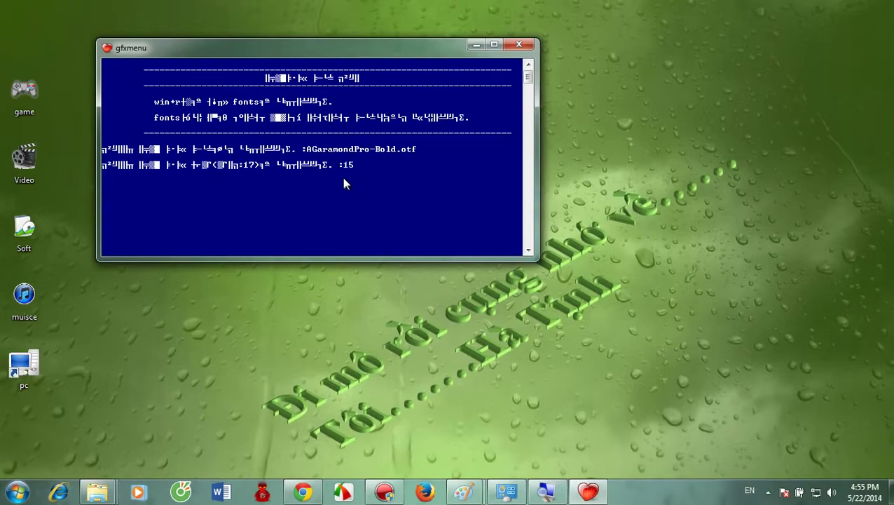
{"action": "key", "text": "Return"}
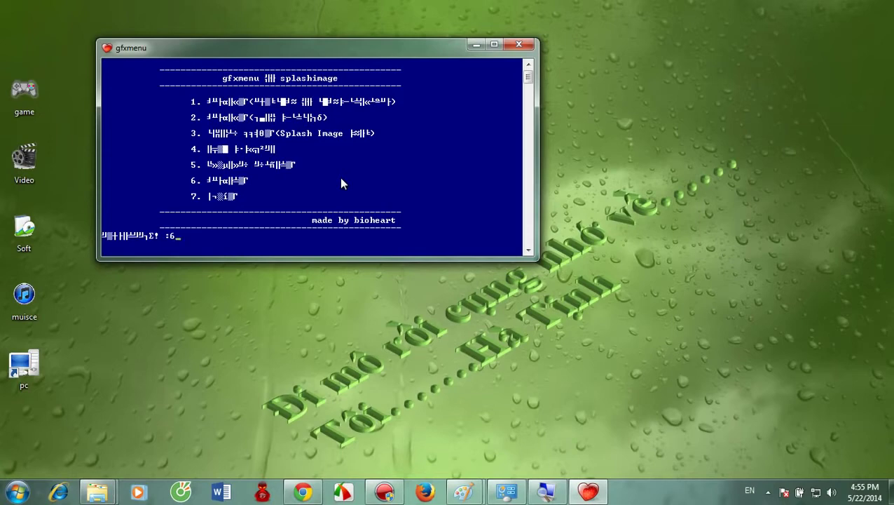
Build the theme message file as ten1 with gfxmenu option 6 and exit the tool with option 7
{"action": "key", "text": "Return"}
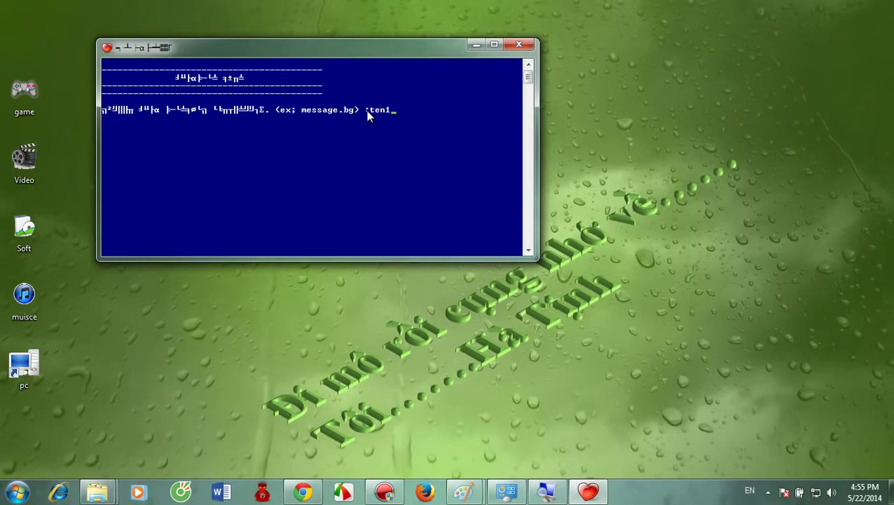
{"action": "key", "text": "Return"}
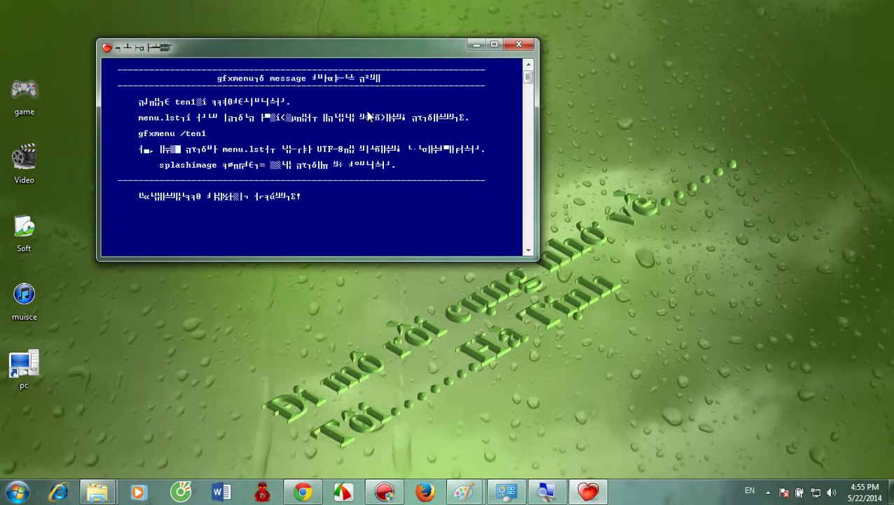
{"action": "key", "text": "Return"}
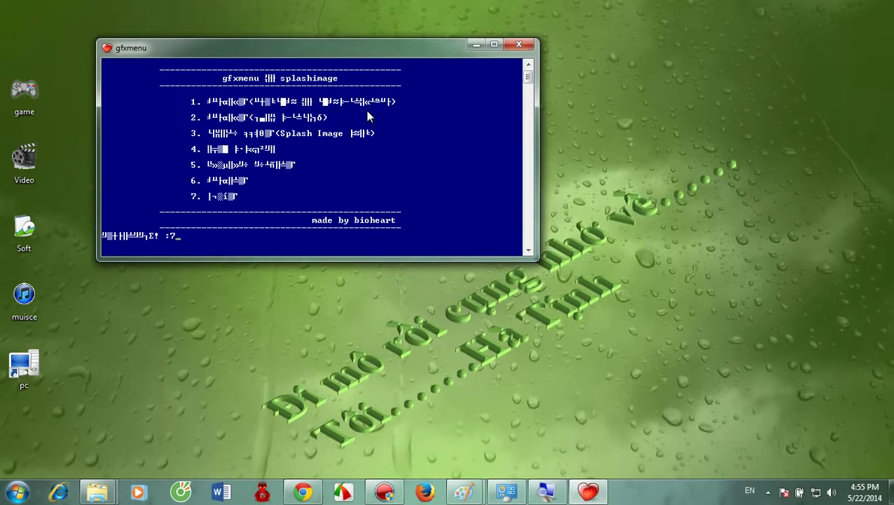
{"action": "key", "text": "Return"}
{"action": "right_click", "coordinate": [185, 125]}
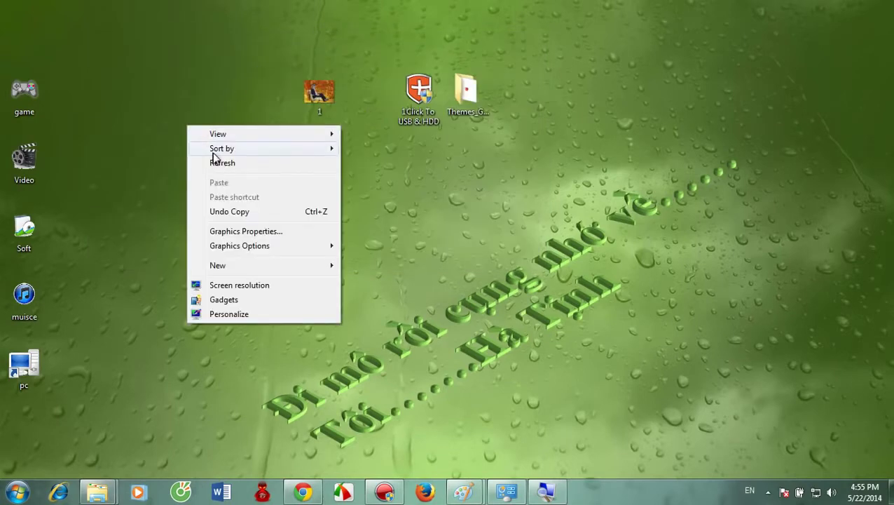
{"action": "left_click", "coordinate": [210, 162]}
{"action": "right_click", "coordinate": [133, 125]}
{"action": "left_click", "coordinate": [178, 166]}
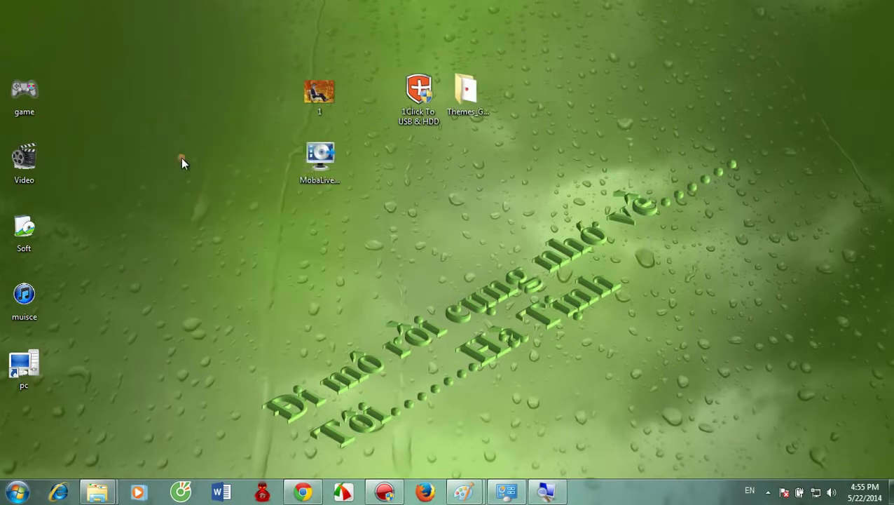
{"action": "right_click", "coordinate": [181, 158]}
{"action": "left_click", "coordinate": [203, 193]}
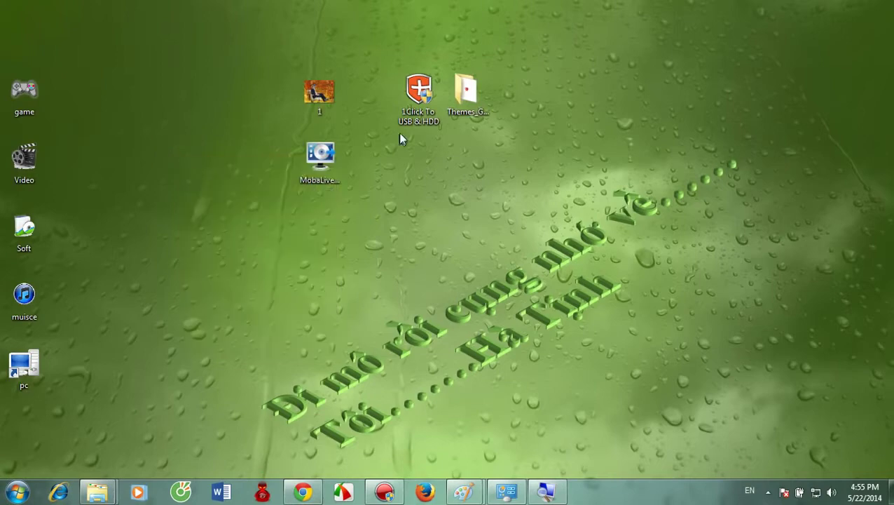
Open the msg folder inside the desktop's Themes_Grub4Dos folder and copy the ten1 file
{"action": "double_click", "coordinate": [466, 100]}
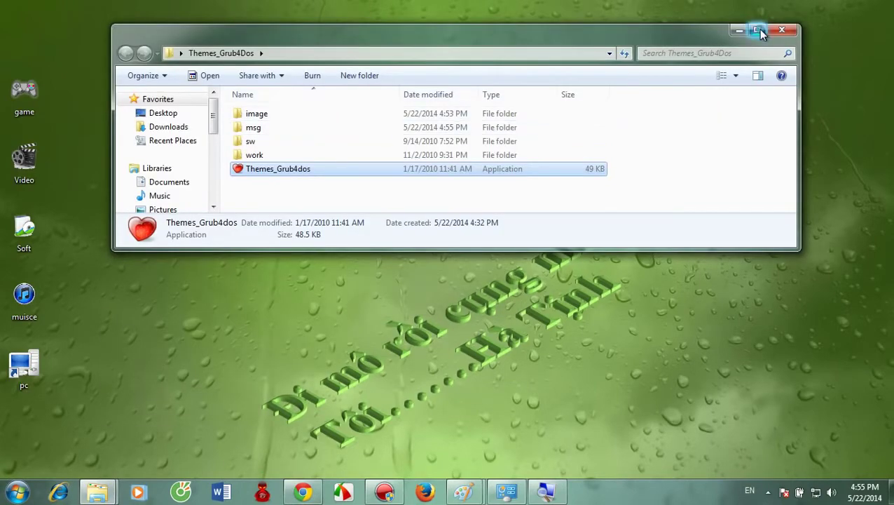
{"action": "left_click", "coordinate": [757, 30]}
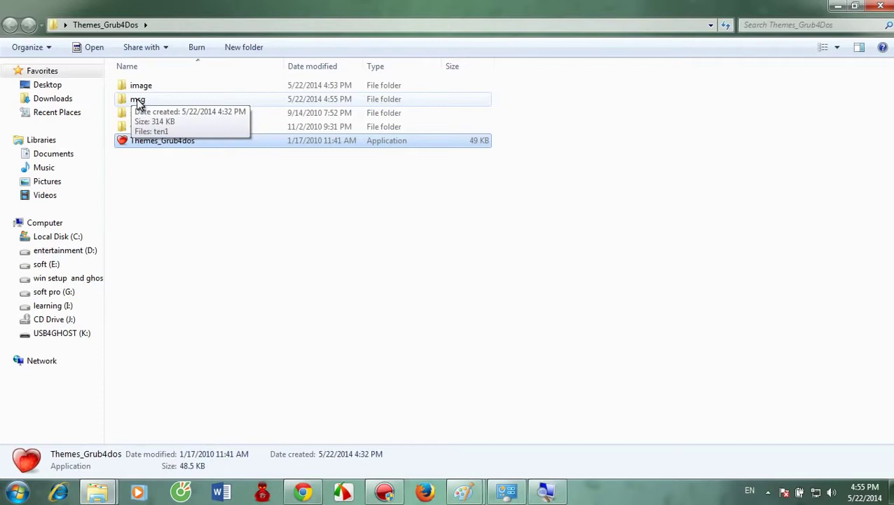
{"action": "double_click", "coordinate": [138, 102]}
{"action": "left_click", "coordinate": [128, 87]}
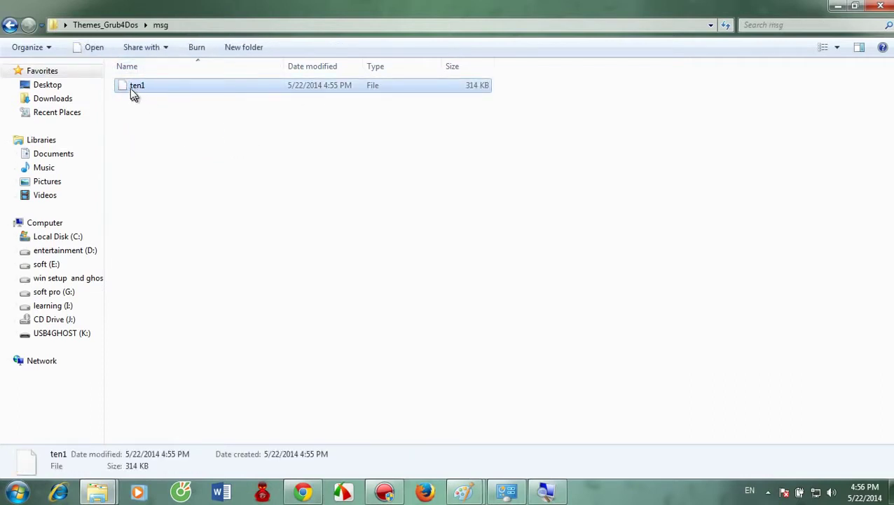
{"action": "right_click", "coordinate": [130, 86]}
{"action": "left_click", "coordinate": [166, 272]}
Paste the ten1 file into the root of the USB4GHOST (K:) drive
{"action": "left_click", "coordinate": [44, 223]}
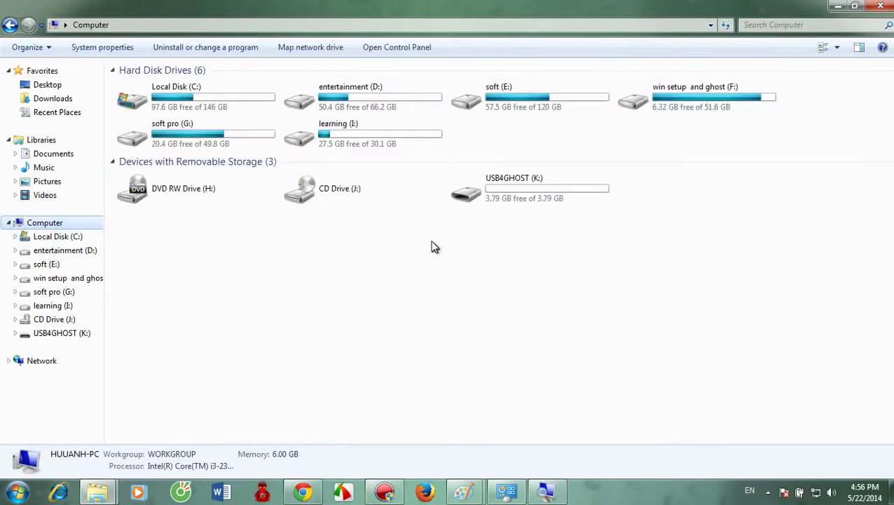
{"action": "double_click", "coordinate": [509, 196]}
{"action": "right_click", "coordinate": [169, 156]}
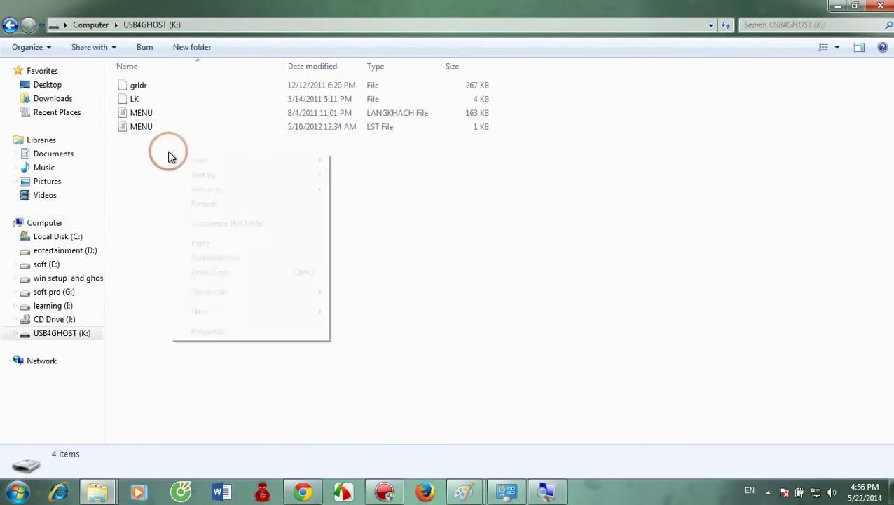
{"action": "left_click", "coordinate": [202, 243]}
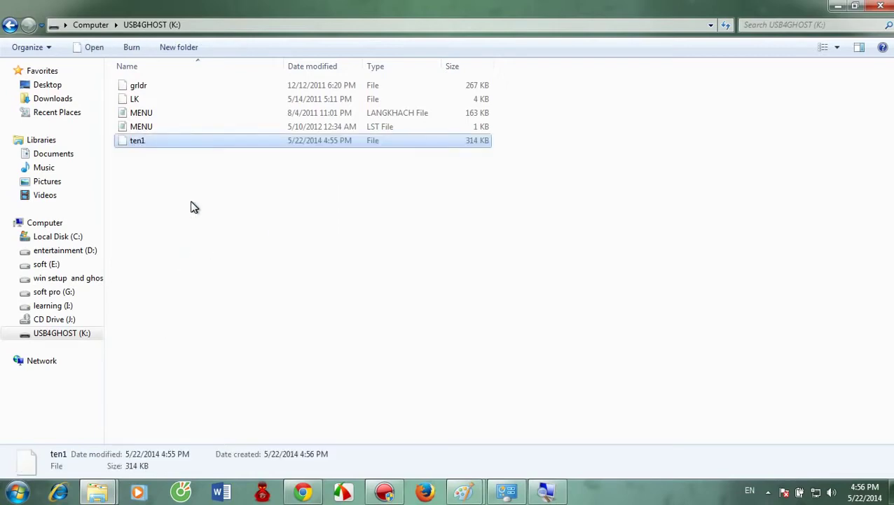
Change the gfxmenu path in the USB drive's MENU LST file to /ten1, save it and close the open windows
{"action": "double_click", "coordinate": [138, 127]}
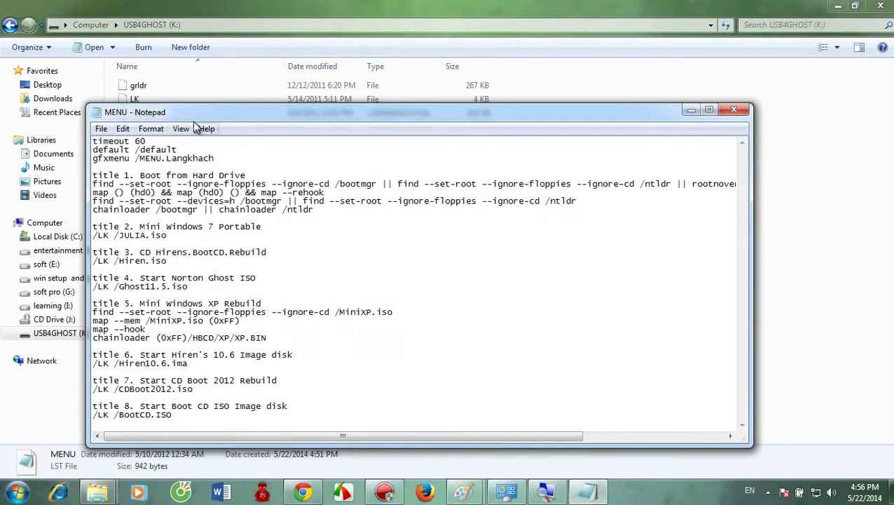
{"action": "left_click_drag", "start_coordinate": [197, 114], "coordinate": [222, 167]}
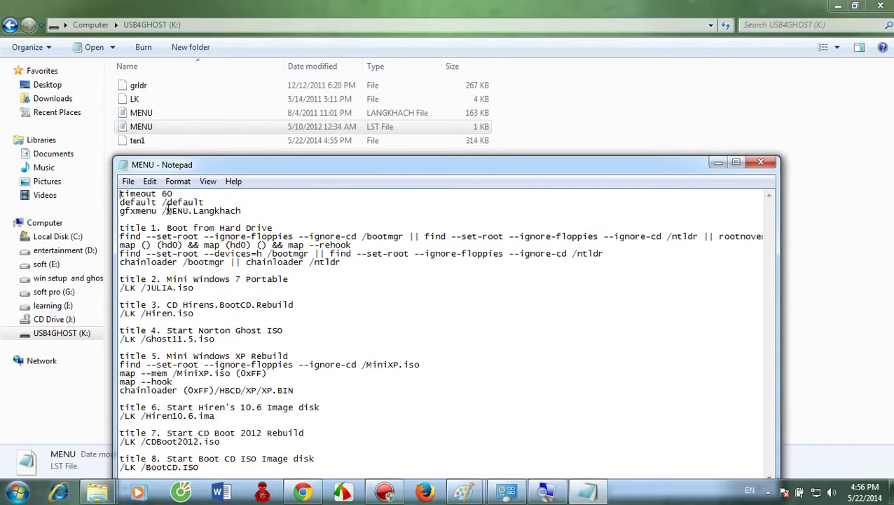
{"action": "left_click_drag", "start_coordinate": [166, 210], "coordinate": [239, 212]}
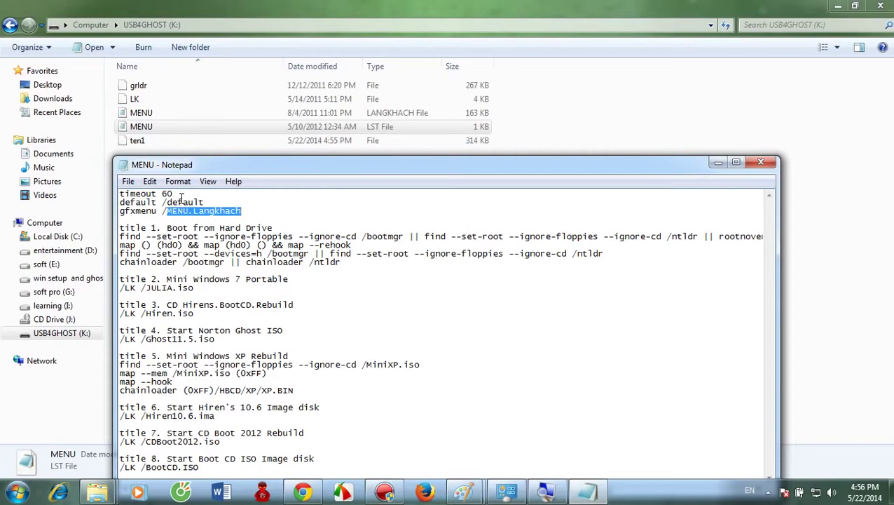
{"action": "type", "text": "ten1"}
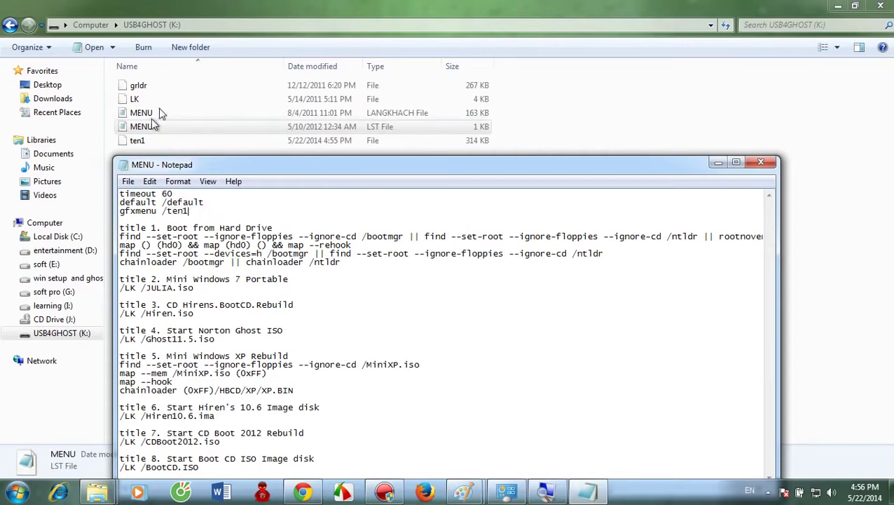
{"action": "left_click", "coordinate": [128, 181]}
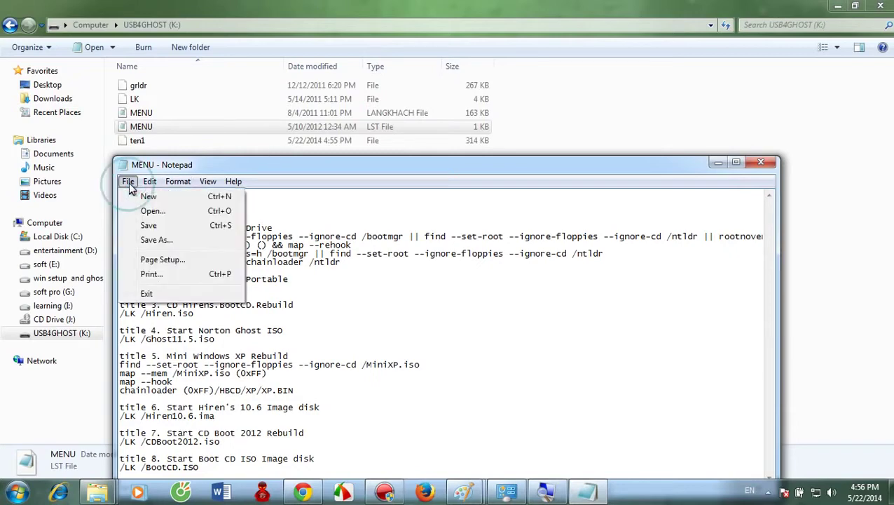
{"action": "left_click", "coordinate": [146, 227]}
{"action": "left_click", "coordinate": [756, 164]}
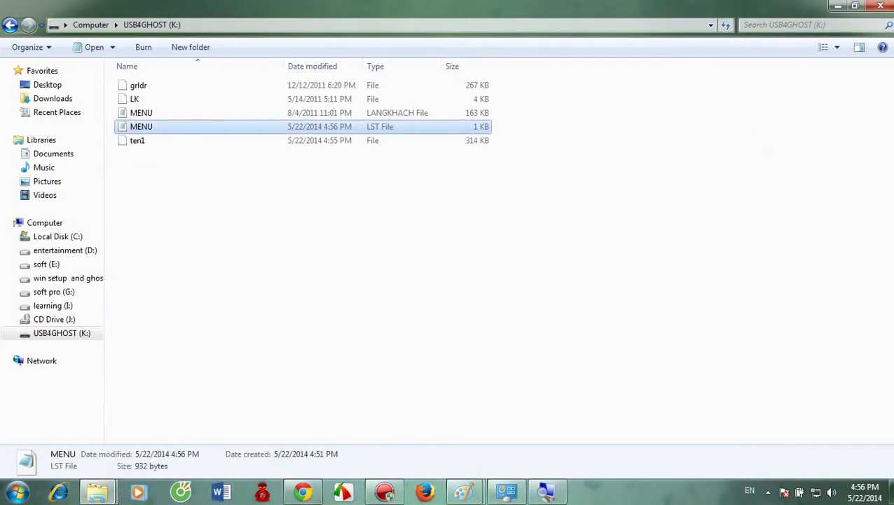
{"action": "left_click", "coordinate": [880, 5]}
{"action": "right_click", "coordinate": [478, 160]}
{"action": "left_click", "coordinate": [503, 198]}
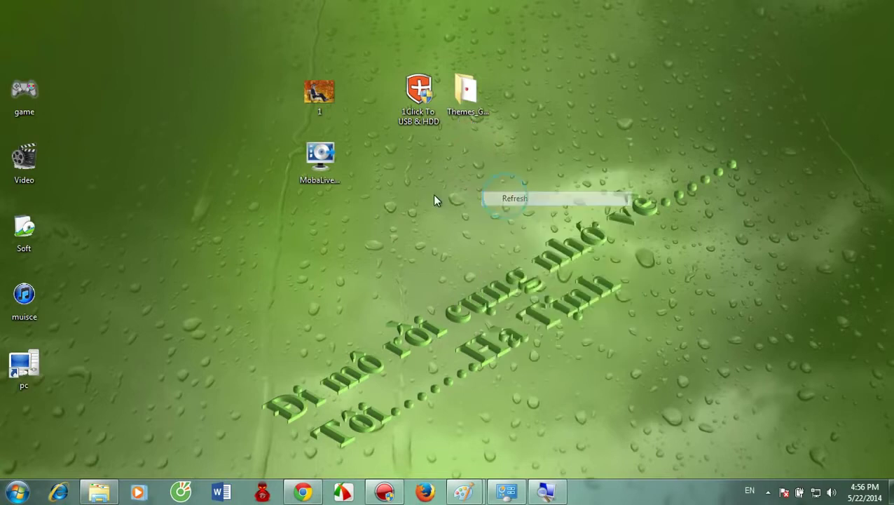
{"action": "right_click", "coordinate": [434, 196]}
{"action": "left_click", "coordinate": [455, 231]}
{"action": "right_click", "coordinate": [401, 208]}
{"action": "left_click", "coordinate": [427, 245]}
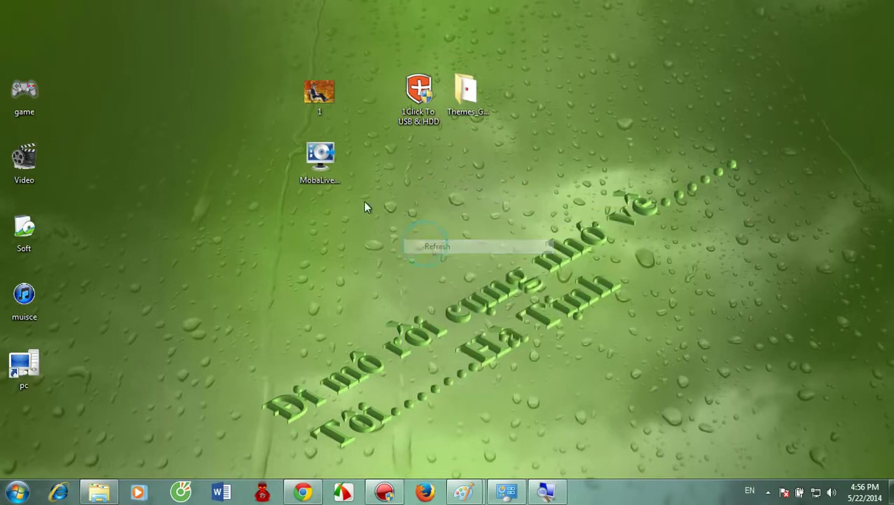
Launch MobaLiveCD, boot from the k: USB drive without creating a hard disk image, and maximize the emulated boot menu
{"action": "left_click", "coordinate": [322, 165]}
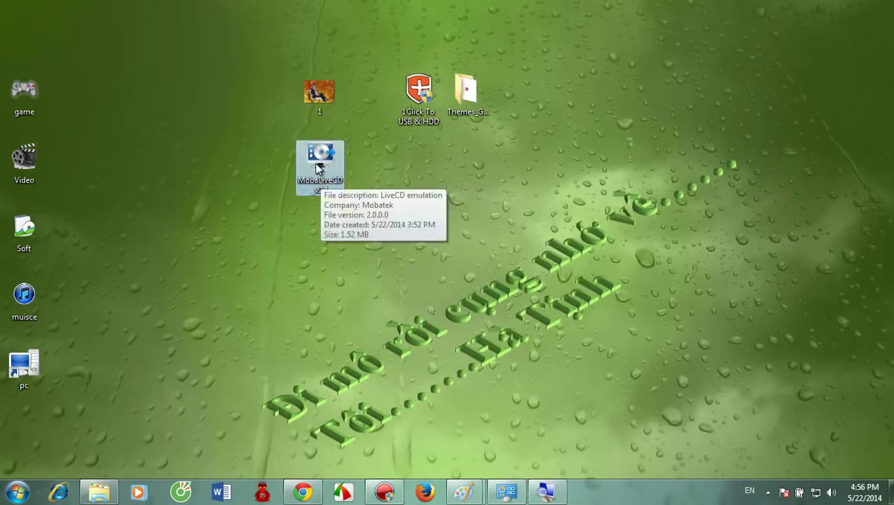
{"action": "right_click", "coordinate": [319, 183]}
{"action": "left_click", "coordinate": [354, 162]}
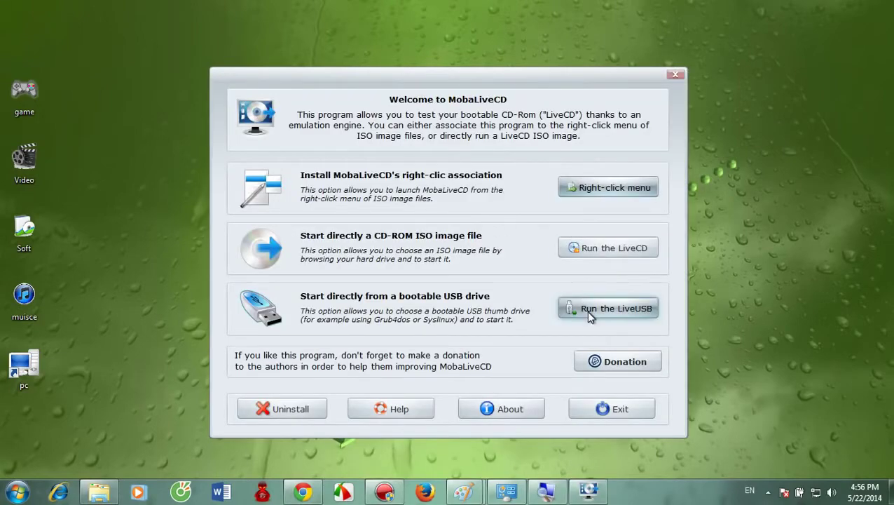
{"action": "left_click", "coordinate": [587, 310]}
{"action": "left_click", "coordinate": [509, 253]}
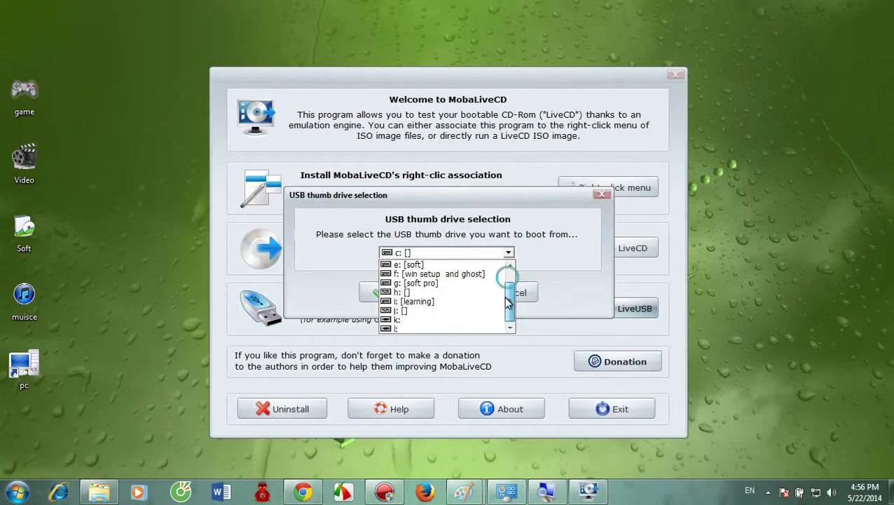
{"action": "left_click", "coordinate": [424, 320]}
{"action": "left_click", "coordinate": [396, 298]}
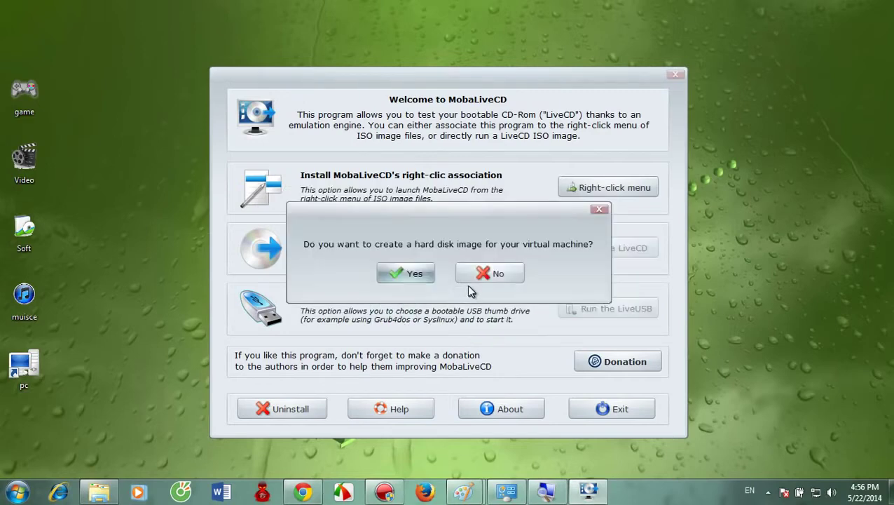
{"action": "left_click", "coordinate": [499, 271]}
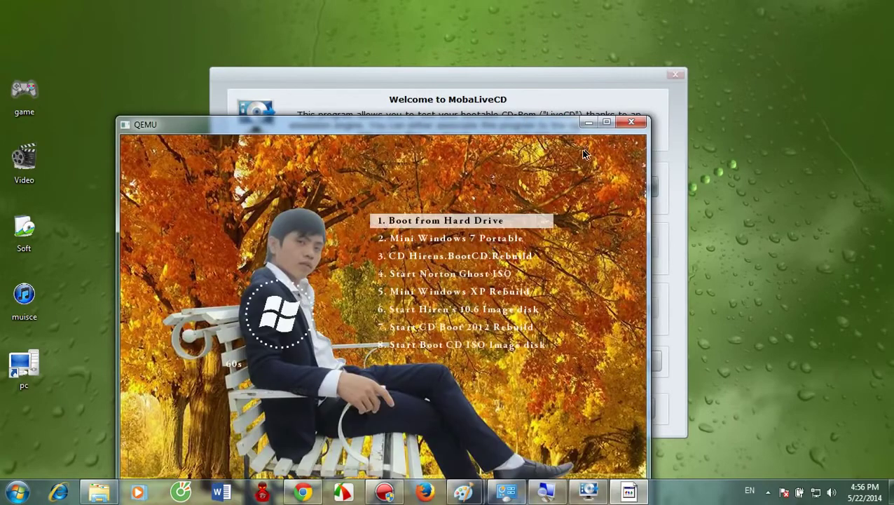
{"action": "left_click", "coordinate": [607, 123]}
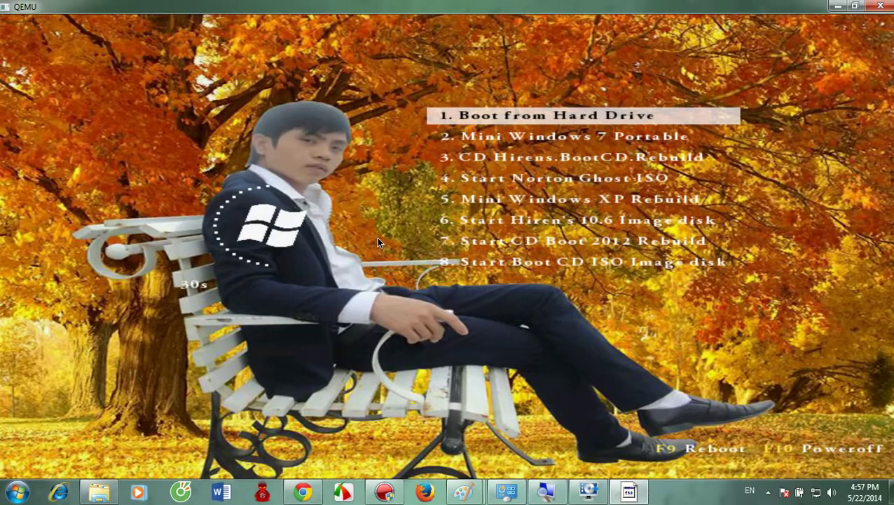
Cancel leaving the graphical boot menu, release the captured pointer, and close QEMU and MobaLiveCD
{"action": "key", "text": "Escape"}
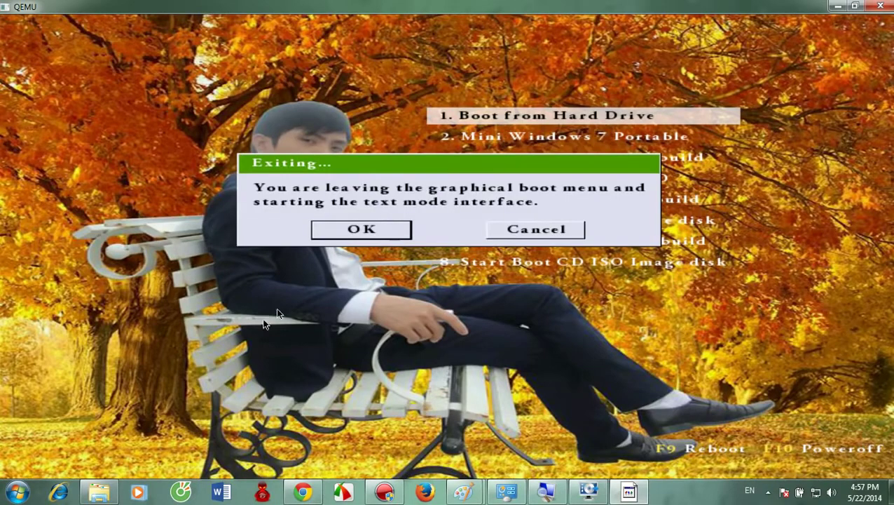
{"action": "left_click", "coordinate": [531, 223]}
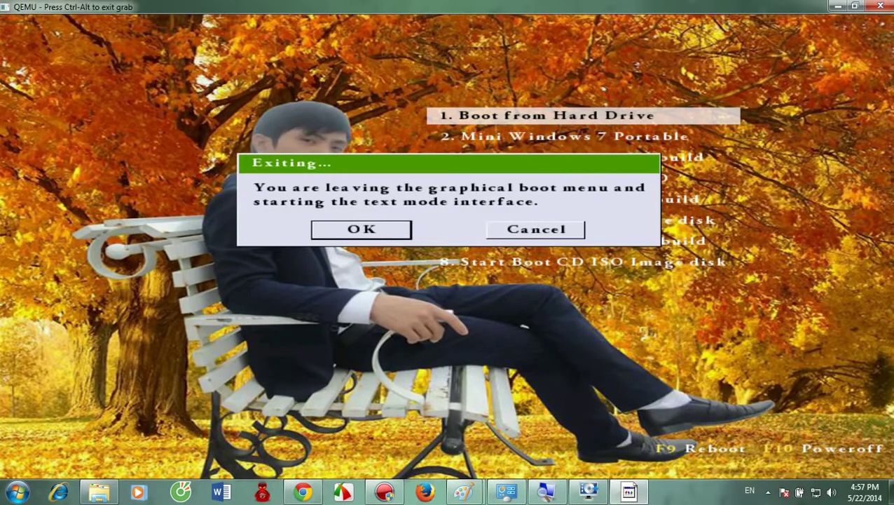
{"action": "key", "text": "ctrl+alt"}
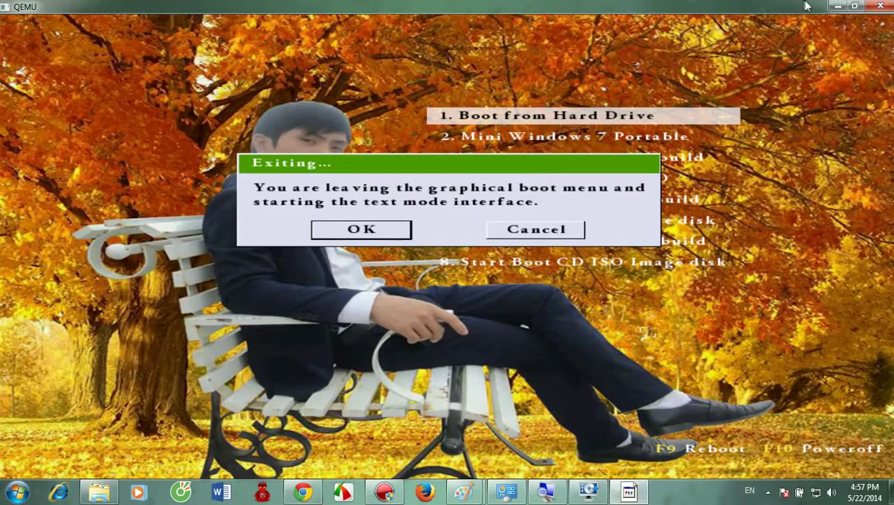
{"action": "left_click", "coordinate": [880, 5]}
{"action": "left_click", "coordinate": [674, 77]}
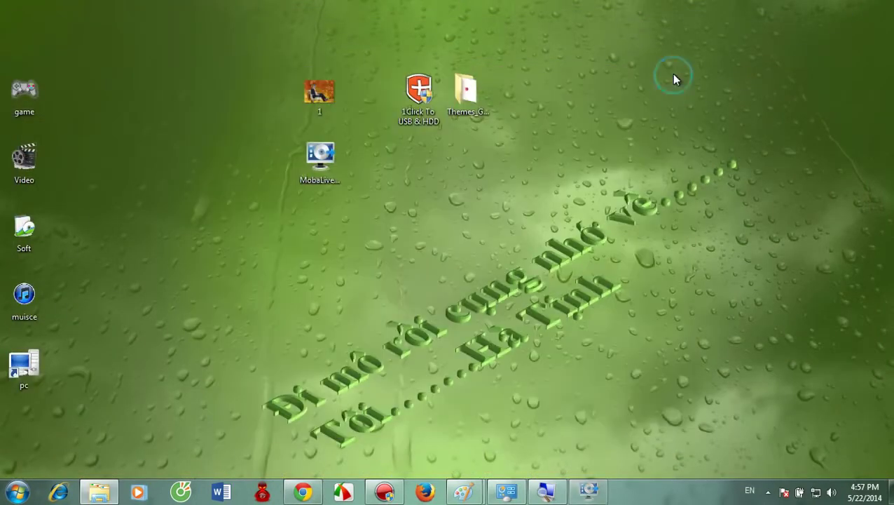
{"action": "right_click", "coordinate": [557, 169]}
{"action": "left_click", "coordinate": [574, 203]}
{"action": "right_click", "coordinate": [433, 202]}
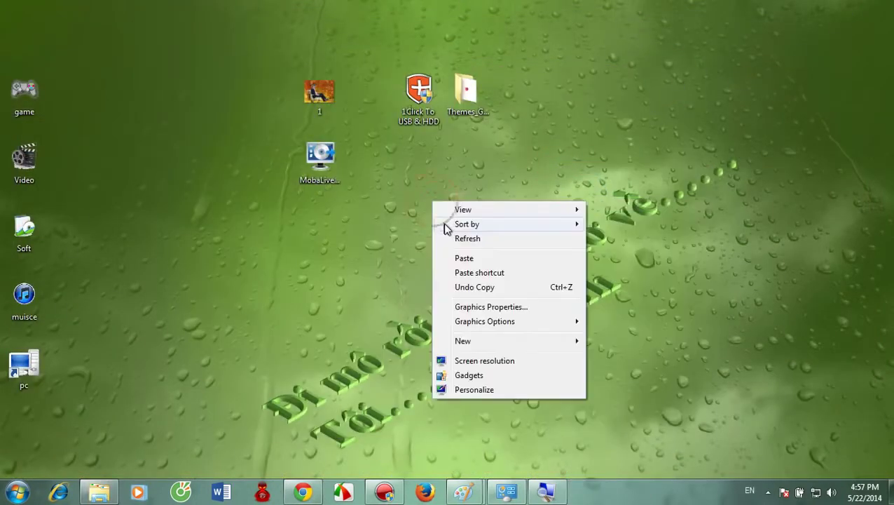
{"action": "left_click", "coordinate": [449, 238]}
Move the desktop image 1 next to the game icon and open it in Paint
{"action": "left_click_drag", "start_coordinate": [160, 103], "coordinate": [138, 119]}
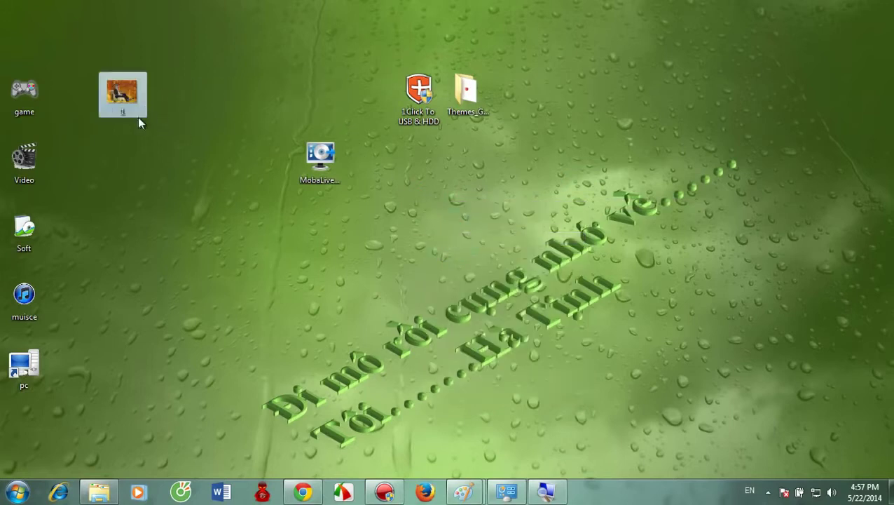
{"action": "right_click", "coordinate": [115, 98]}
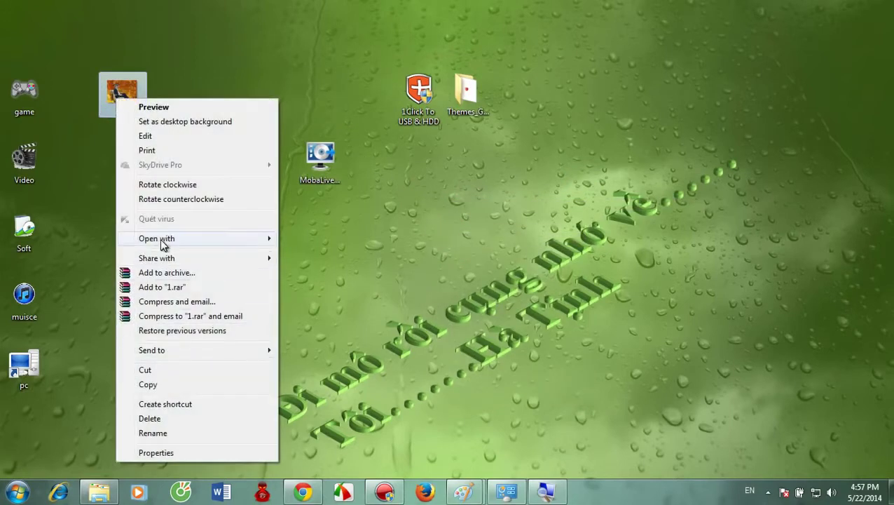
{"action": "mouse_move", "coordinate": [212, 243]}
{"action": "left_click", "coordinate": [307, 253]}
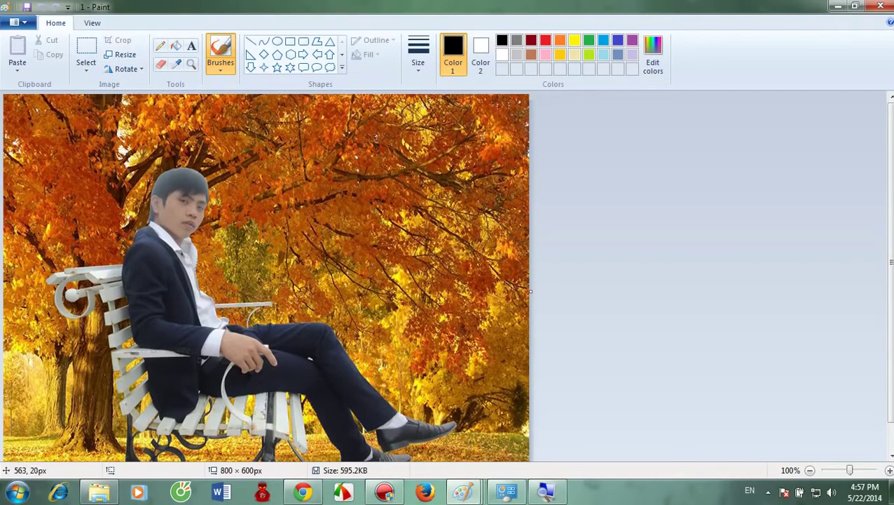
Brush a black rectangle in the picture's upper-right area from about 563, 20 px, with a centre mark at about 623, 64 px
{"action": "left_click_drag", "start_coordinate": [372, 108], "coordinate": [454, 112]}
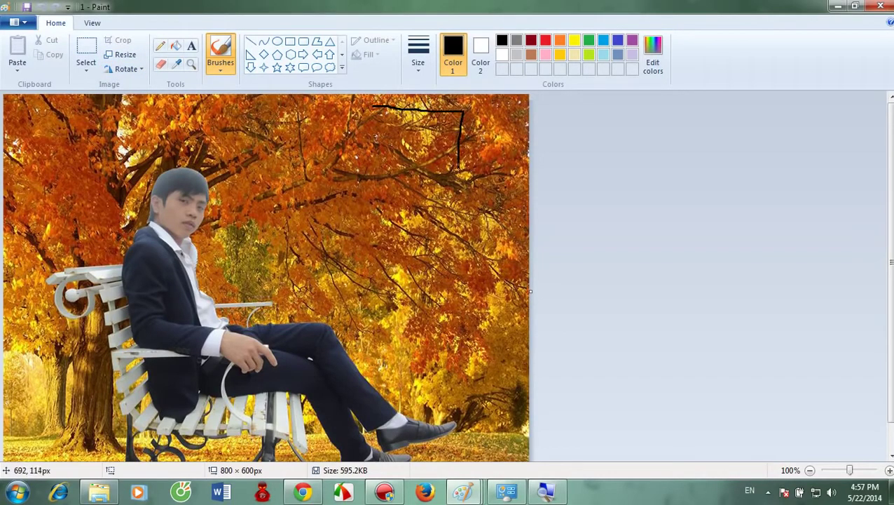
{"action": "mouse_move", "coordinate": [457, 169]}
{"action": "left_mouse_down"}
{"action": "mouse_move", "coordinate": [377, 171]}
{"action": "mouse_move", "coordinate": [373, 107]}
{"action": "left_mouse_up"}
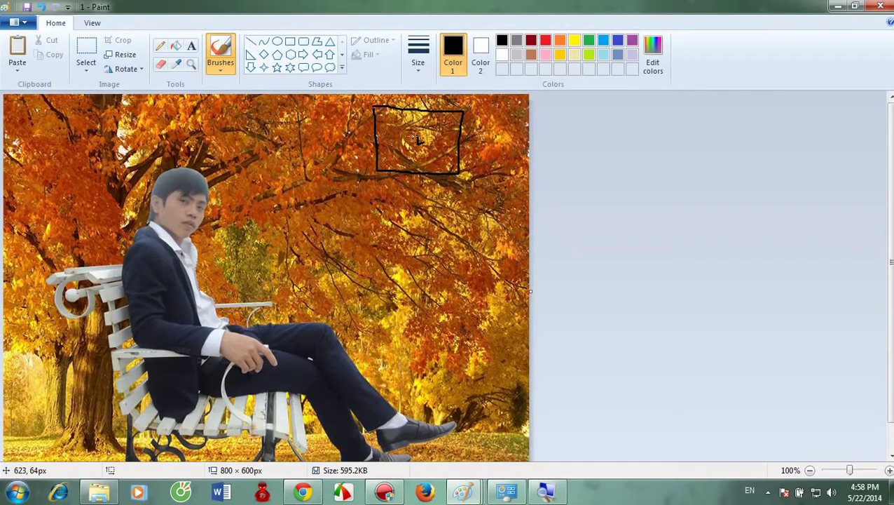
Paste the screen capture of the marked picture onto the canvas and shift it until its captured cursor coordinates can be read
{"action": "key", "text": "ctrl+v"}
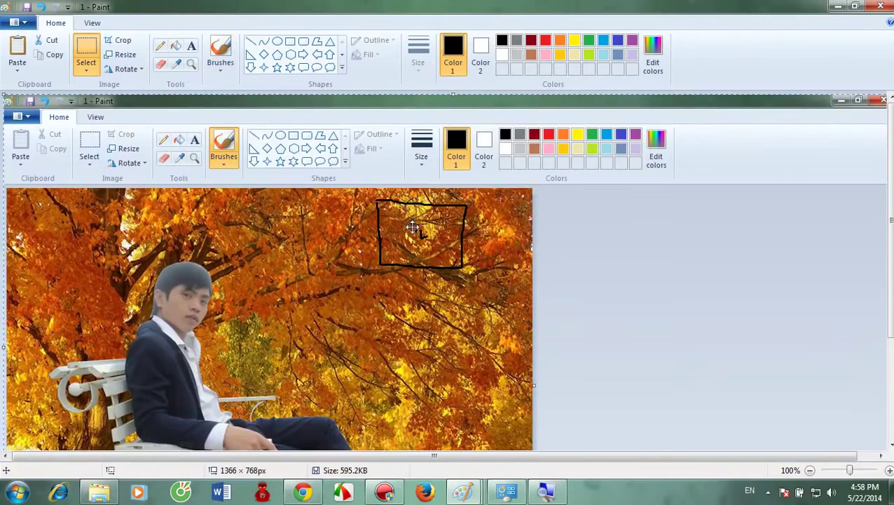
{"action": "scroll", "coordinate": [414, 266], "scroll_direction": "down", "scroll_amount": 3}
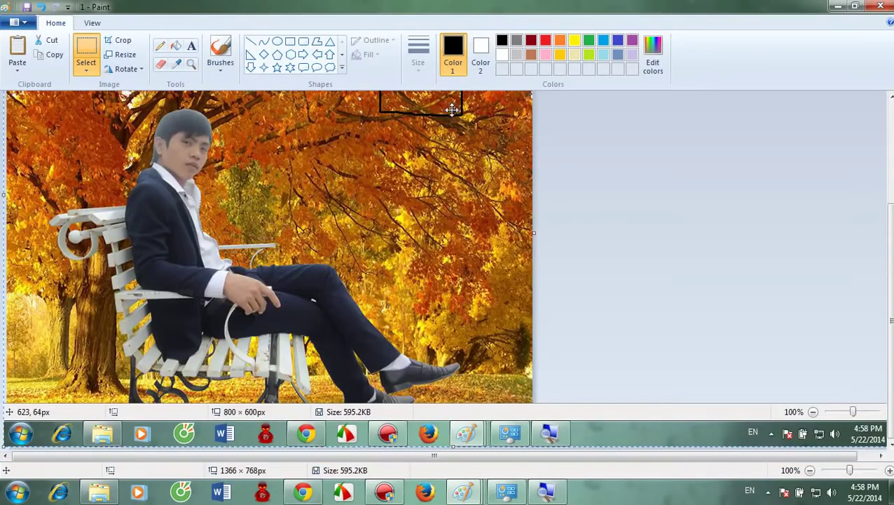
{"action": "left_click_drag", "start_coordinate": [448, 105], "coordinate": [482, 129]}
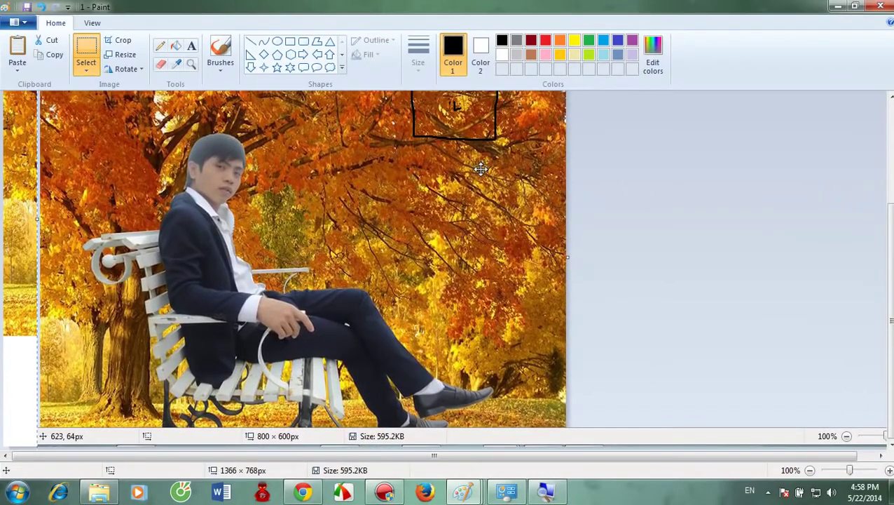
{"action": "scroll", "coordinate": [466, 168], "scroll_direction": "up", "scroll_amount": 2}
{"action": "scroll", "coordinate": [466, 168], "scroll_direction": "up", "scroll_amount": 2}
{"action": "scroll", "coordinate": [466, 168], "scroll_direction": "down", "scroll_amount": 3}
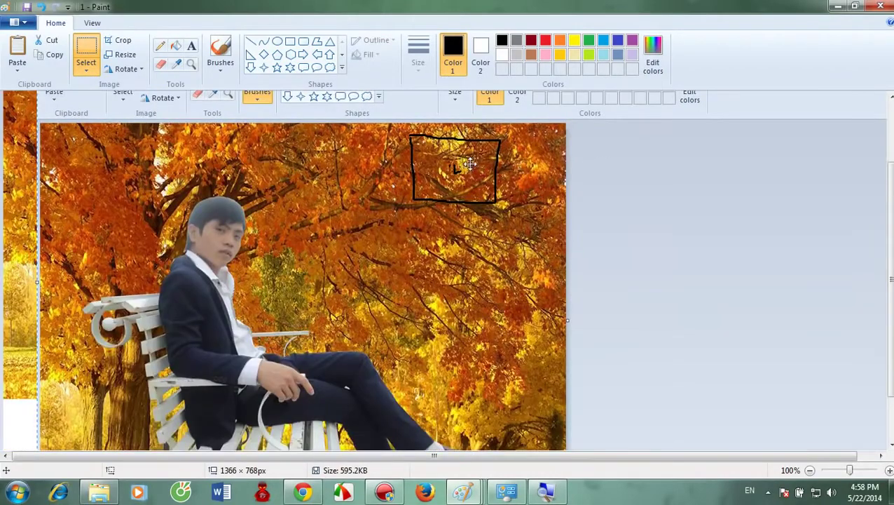
{"action": "scroll", "coordinate": [462, 159], "scroll_direction": "down", "scroll_amount": 1}
{"action": "left_click_drag", "start_coordinate": [463, 159], "coordinate": [467, 112]}
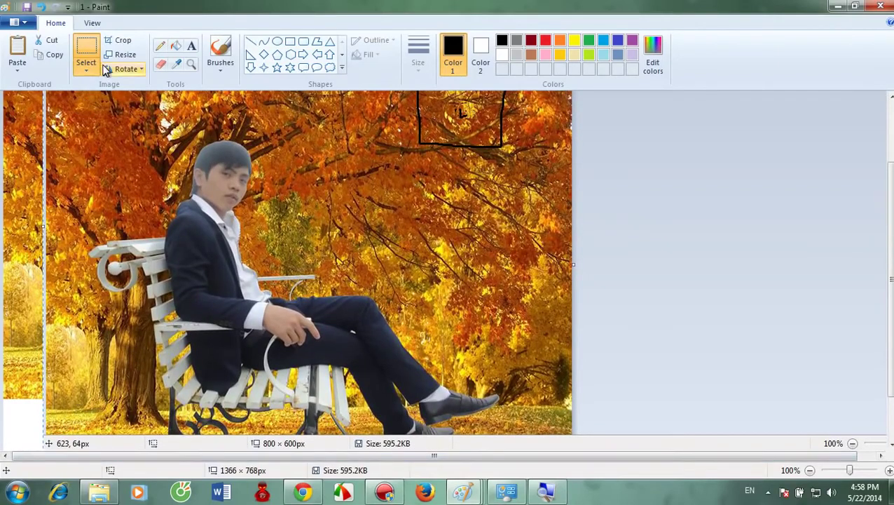
Circle the captured coordinates 623, 64px with the Pencil and minimize Paint, leaving the picture open and unsaved
{"action": "left_click", "coordinate": [160, 46]}
{"action": "mouse_move", "coordinate": [54, 424]}
{"action": "left_mouse_down"}
{"action": "mouse_move", "coordinate": [95, 445]}
{"action": "mouse_move", "coordinate": [52, 421]}
{"action": "mouse_move", "coordinate": [80, 445]}
{"action": "mouse_move", "coordinate": [65, 448]}
{"action": "left_mouse_up"}
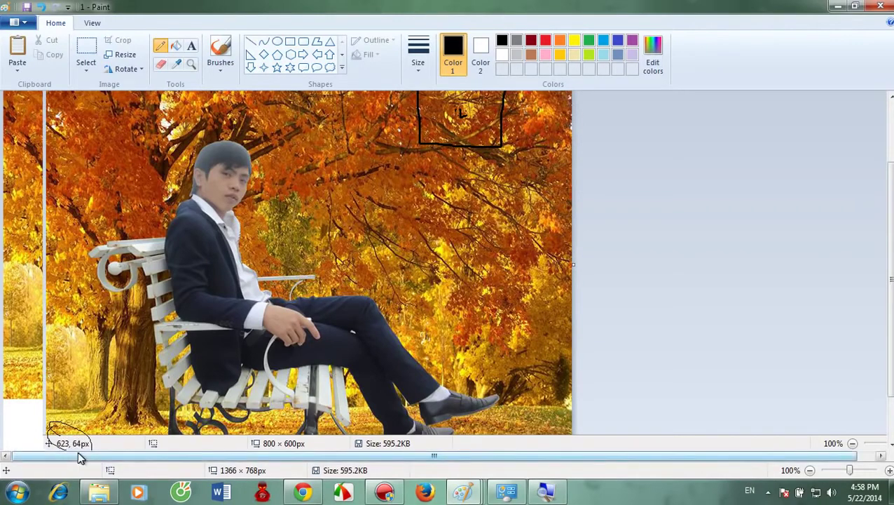
{"action": "left_click", "coordinate": [881, 6]}
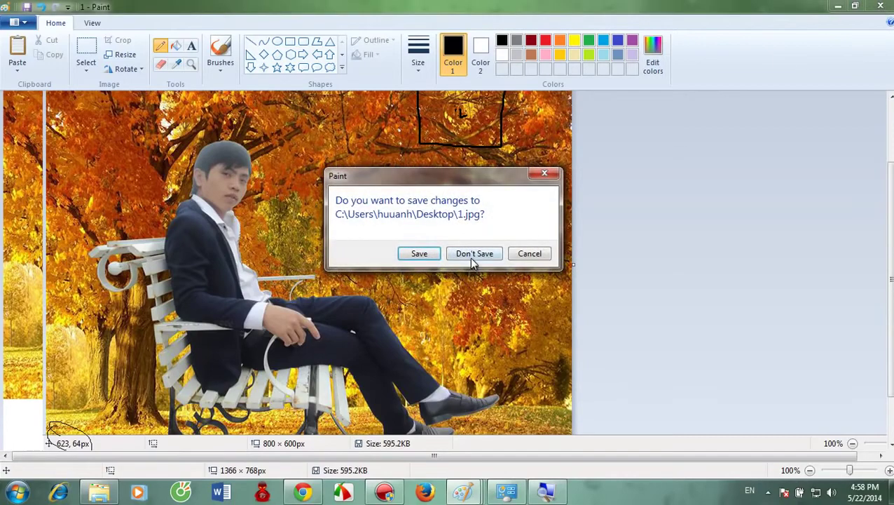
{"action": "left_click", "coordinate": [544, 173]}
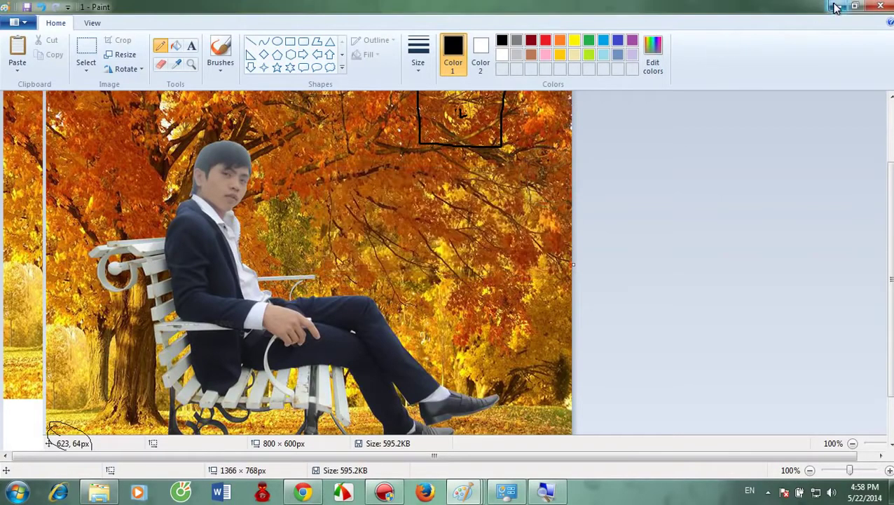
{"action": "left_click", "coordinate": [835, 7]}
{"action": "right_click", "coordinate": [648, 105]}
{"action": "left_click", "coordinate": [669, 141]}
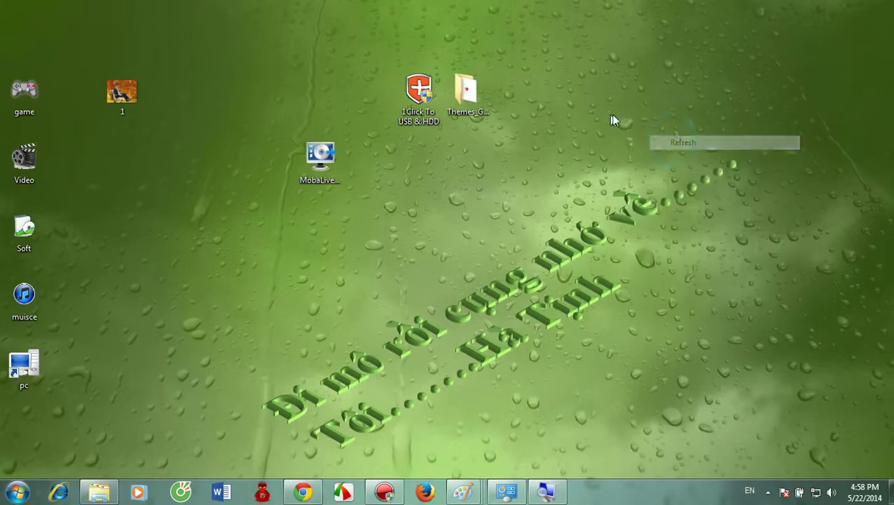
{"action": "right_click", "coordinate": [611, 117]}
{"action": "left_click", "coordinate": [619, 147]}
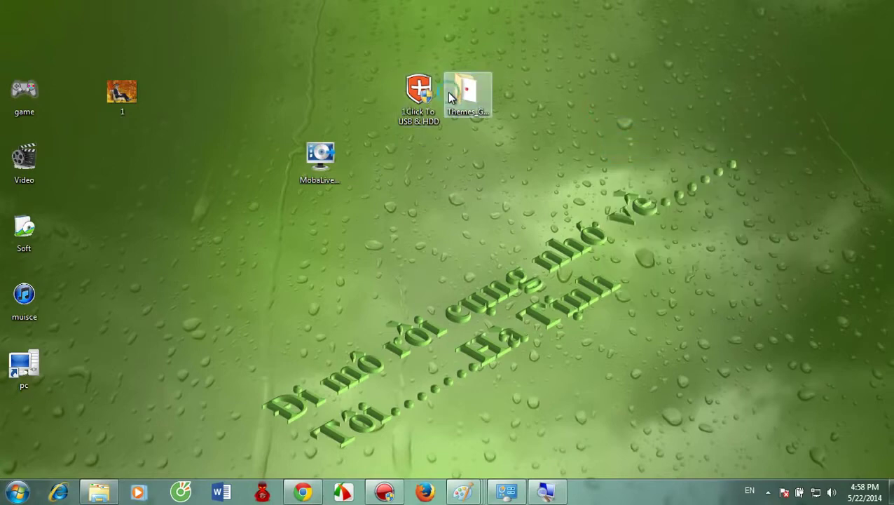
Run the Themes_Grub4dos tool from the desktop's Themes_Grub4Dos folder and open gfxboot.cfg with gfxmenu option 5
{"action": "double_click", "coordinate": [449, 97]}
{"action": "double_click", "coordinate": [162, 140]}
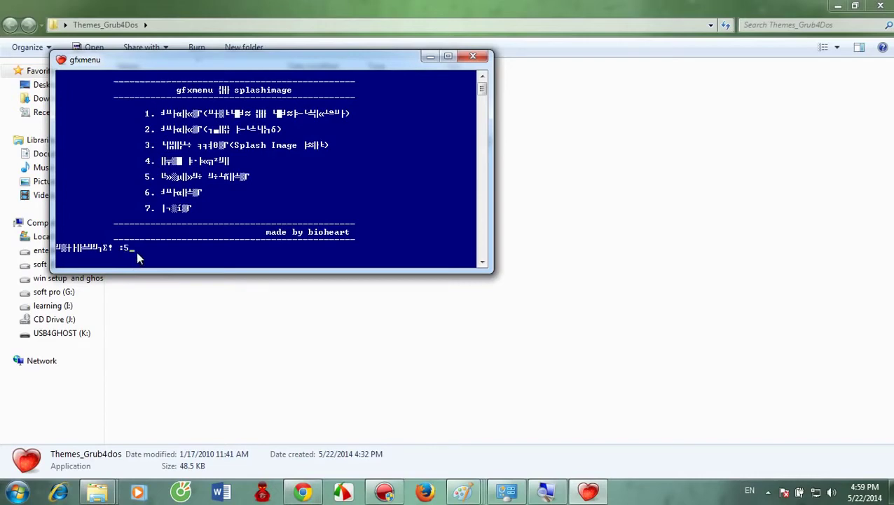
{"action": "key", "text": "Return"}
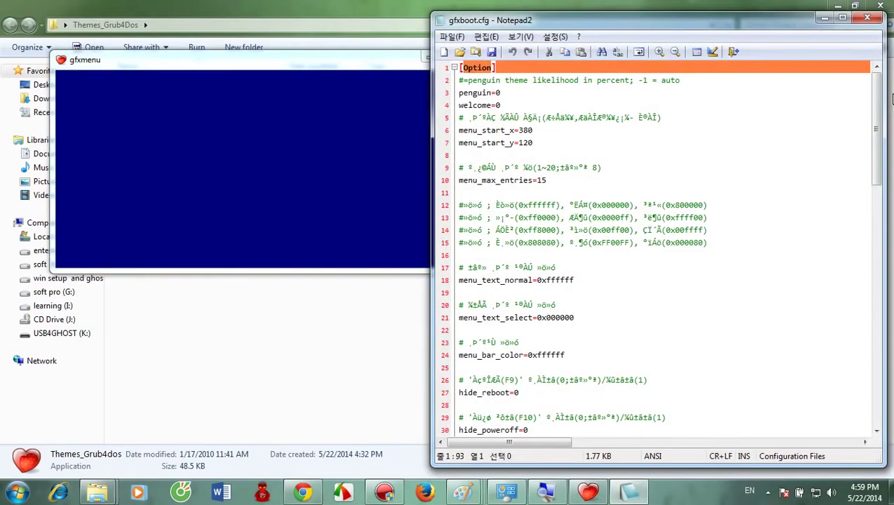
Set head_x to 623 and head_y to 64 in gfxboot.cfg, using the coordinates circled in Paint, and minimize the editor
{"action": "left_click_drag", "start_coordinate": [878, 91], "coordinate": [878, 285]}
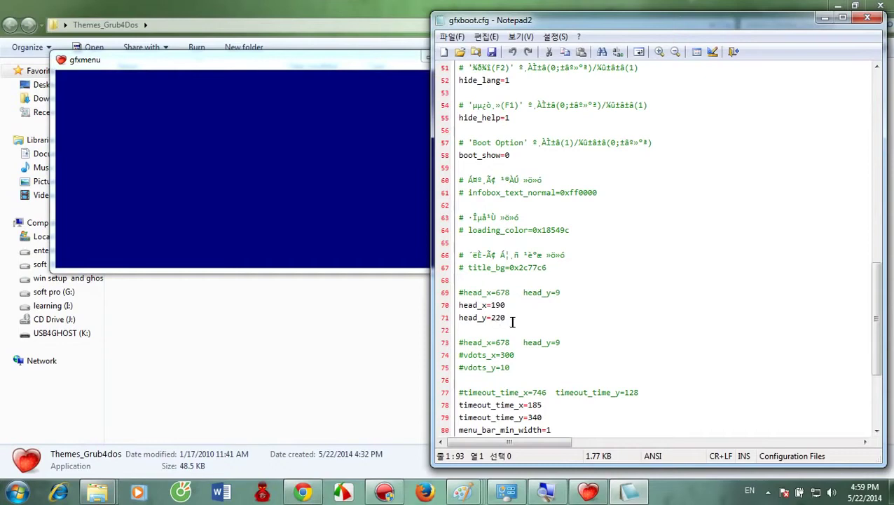
{"action": "left_click_drag", "start_coordinate": [491, 305], "coordinate": [525, 306]}
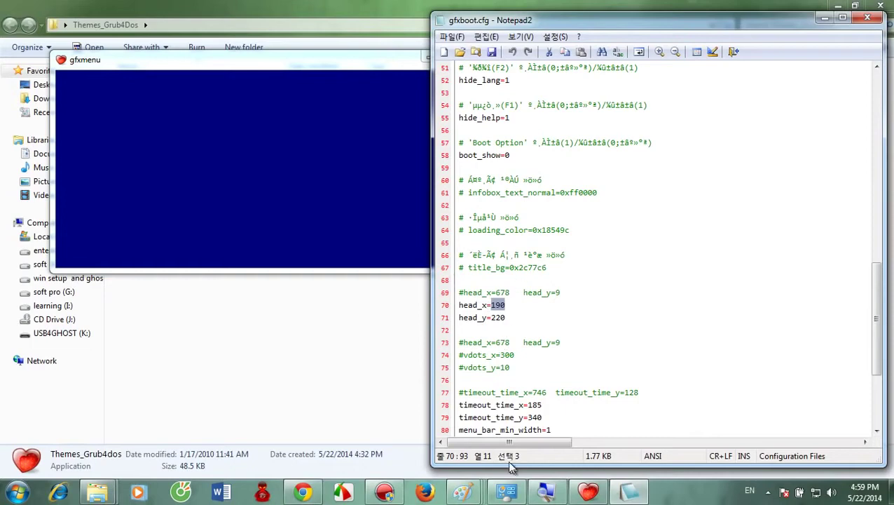
{"action": "key", "text": "alt+Tab"}
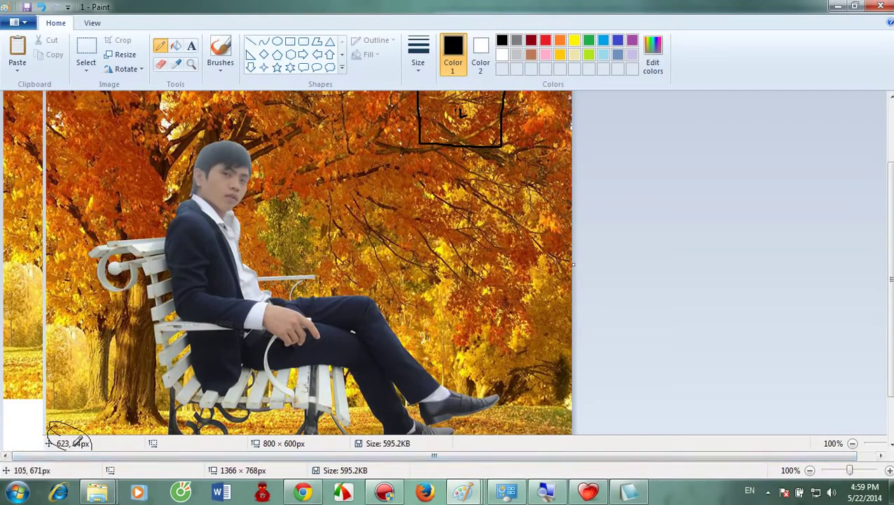
{"action": "left_click", "coordinate": [628, 491]}
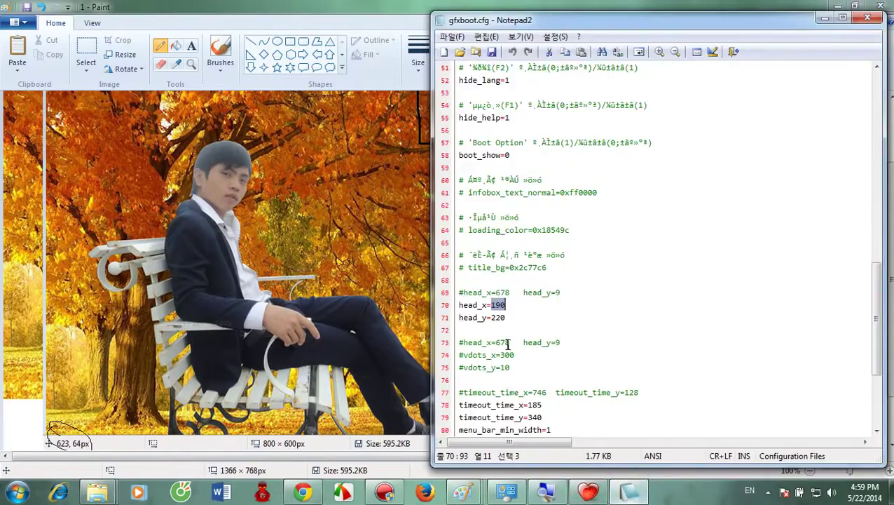
{"action": "type", "text": "623"}
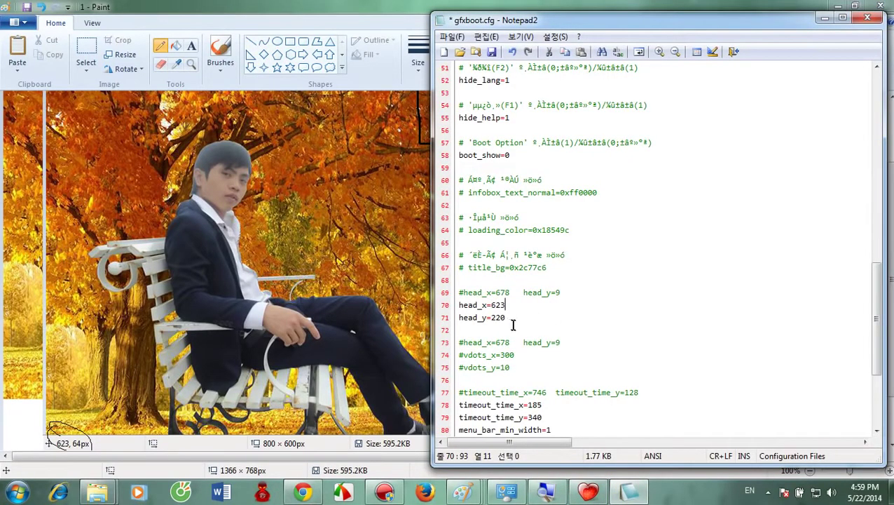
{"action": "left_click_drag", "start_coordinate": [491, 318], "coordinate": [505, 320]}
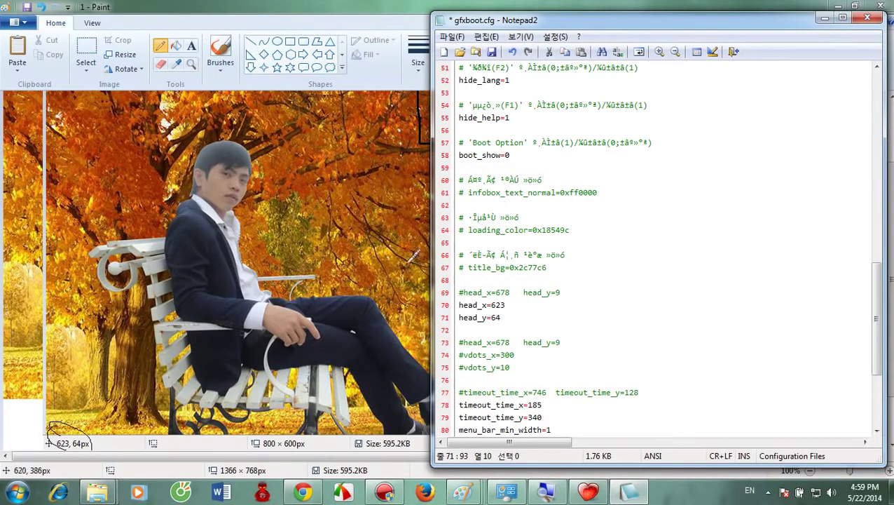
{"action": "left_click", "coordinate": [824, 18]}
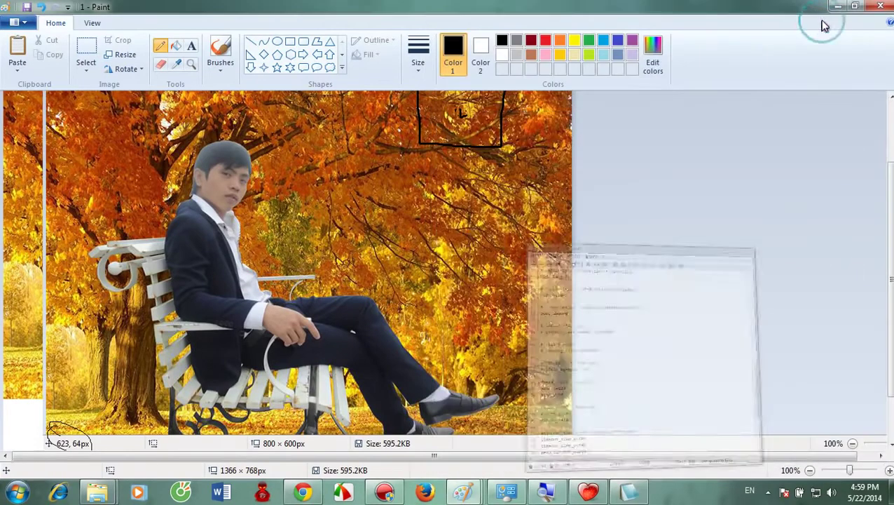
{"action": "mouse_move", "coordinate": [442, 162]}
{"action": "left_mouse_down"}
{"action": "mouse_move", "coordinate": [524, 157]}
{"action": "mouse_move", "coordinate": [461, 156]}
{"action": "mouse_move", "coordinate": [522, 166]}
{"action": "mouse_move", "coordinate": [439, 176]}
{"action": "mouse_move", "coordinate": [417, 224]}
{"action": "mouse_move", "coordinate": [426, 342]}
{"action": "mouse_move", "coordinate": [480, 347]}
{"action": "mouse_move", "coordinate": [558, 328]}
{"action": "mouse_move", "coordinate": [552, 167]}
{"action": "mouse_move", "coordinate": [564, 325]}
{"action": "left_mouse_up"}
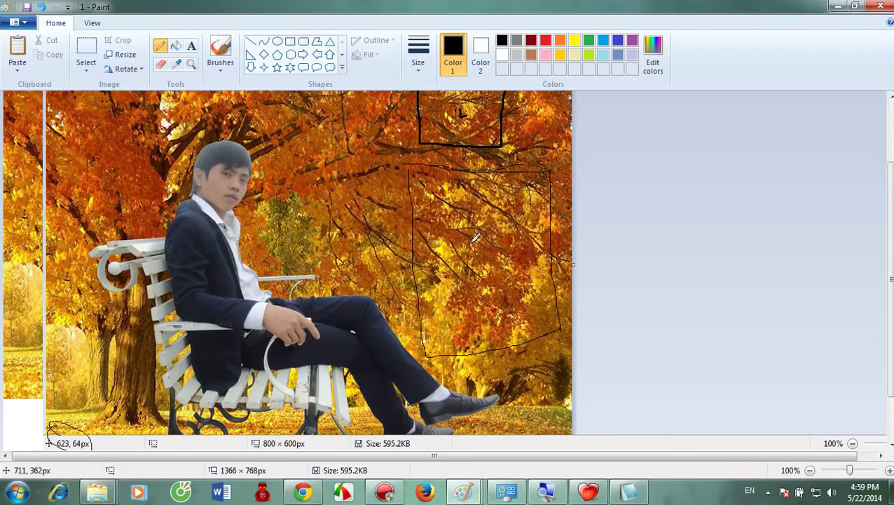
{"action": "key", "text": "ctrl+a"}
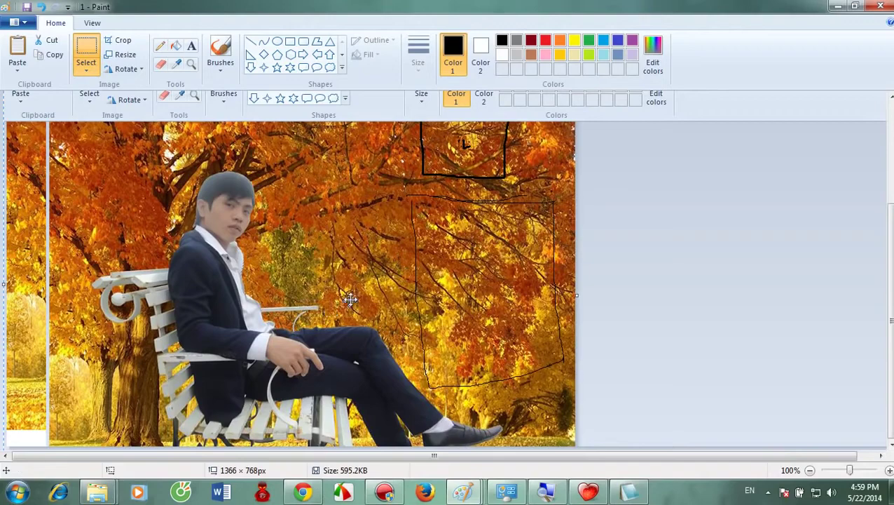
{"action": "left_click_drag", "start_coordinate": [410, 253], "coordinate": [477, 188]}
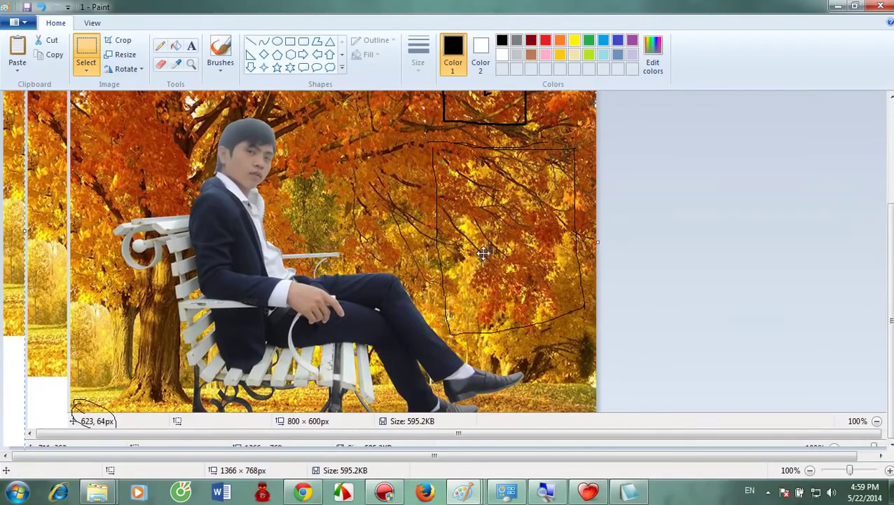
{"action": "mouse_move", "coordinate": [483, 254]}
{"action": "left_mouse_down"}
{"action": "mouse_move", "coordinate": [457, 320]}
{"action": "mouse_move", "coordinate": [499, 255]}
{"action": "mouse_move", "coordinate": [531, 235]}
{"action": "mouse_move", "coordinate": [365, 301]}
{"action": "mouse_move", "coordinate": [638, 184]}
{"action": "mouse_move", "coordinate": [343, 325]}
{"action": "mouse_move", "coordinate": [680, 180]}
{"action": "left_mouse_up"}
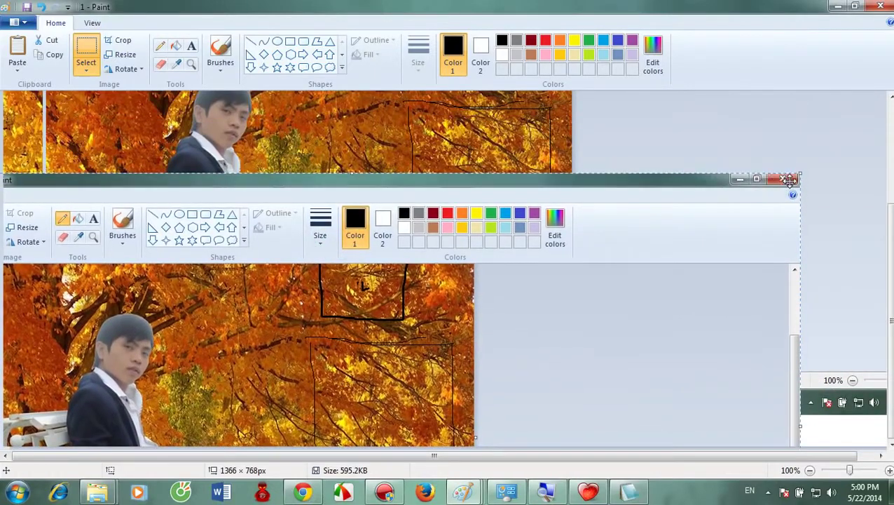
{"action": "left_click_drag", "start_coordinate": [784, 178], "coordinate": [786, 178]}
{"action": "left_click", "coordinate": [788, 148]}
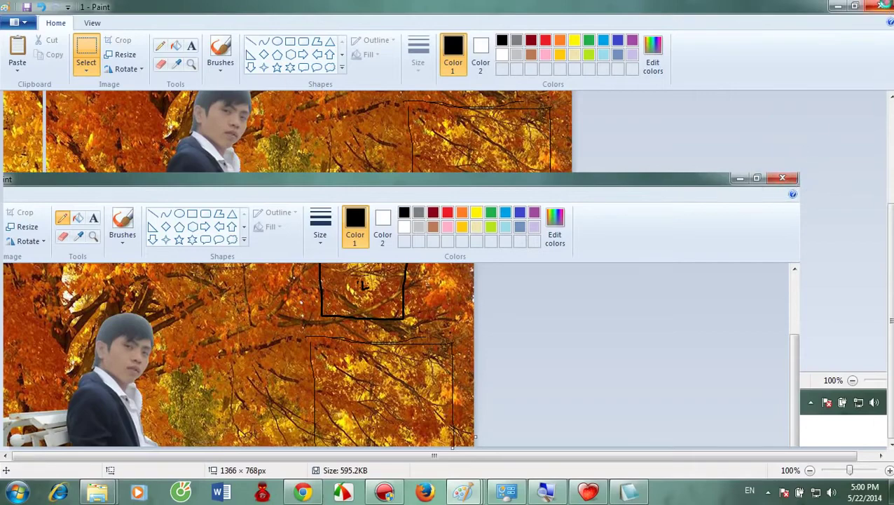
{"action": "left_click", "coordinate": [880, 6]}
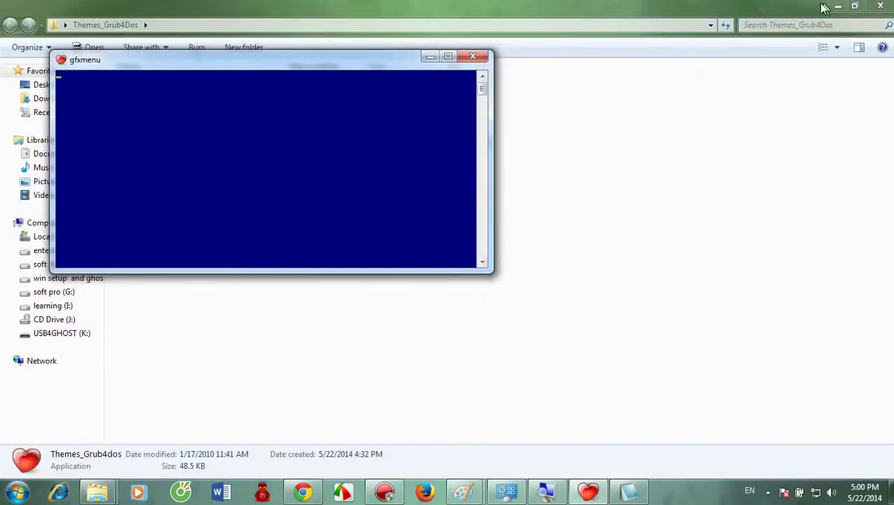
Reopen the desktop picture 1 in Paint and outline a tall box for the menu area beside the seated man
{"action": "left_click", "coordinate": [825, 7]}
{"action": "left_click", "coordinate": [430, 55]}
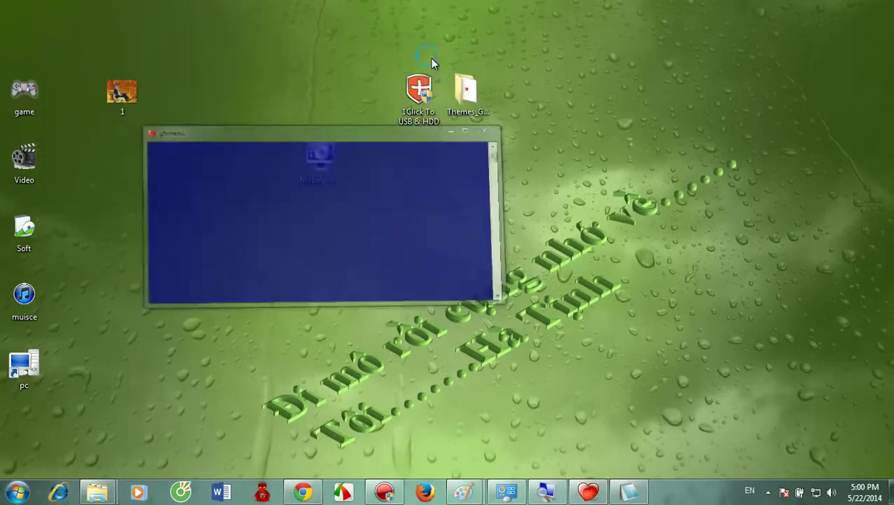
{"action": "right_click", "coordinate": [121, 94]}
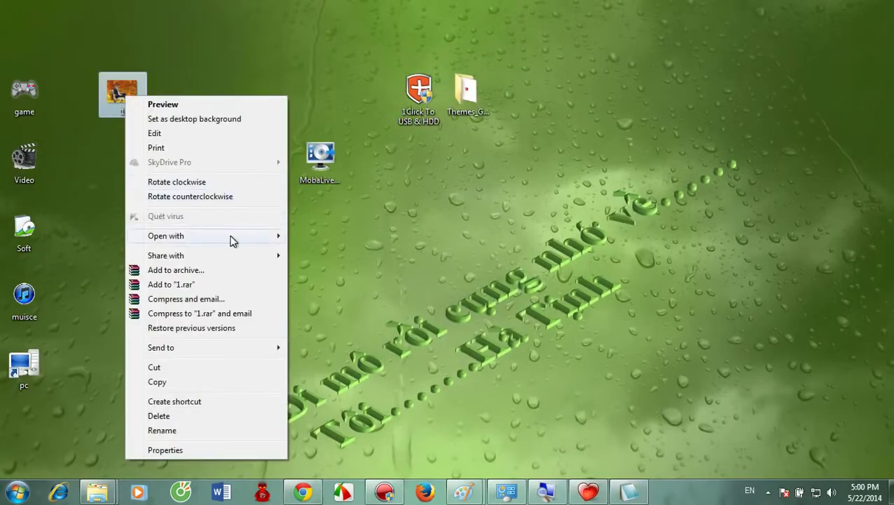
{"action": "mouse_move", "coordinate": [257, 237]}
{"action": "left_click", "coordinate": [321, 249]}
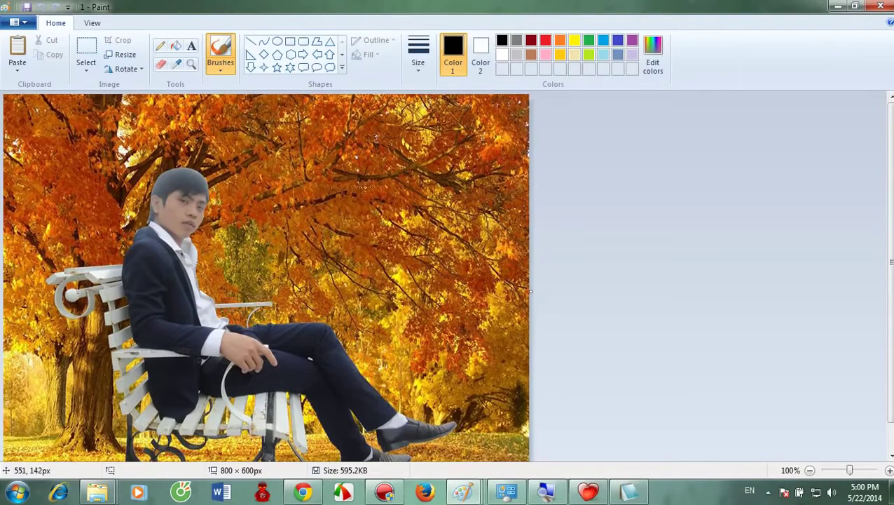
{"action": "mouse_move", "coordinate": [364, 187]}
{"action": "left_mouse_down"}
{"action": "mouse_move", "coordinate": [505, 193]}
{"action": "mouse_move", "coordinate": [367, 199]}
{"action": "mouse_move", "coordinate": [370, 281]}
{"action": "mouse_move", "coordinate": [383, 382]}
{"action": "mouse_move", "coordinate": [520, 383]}
{"action": "left_mouse_up"}
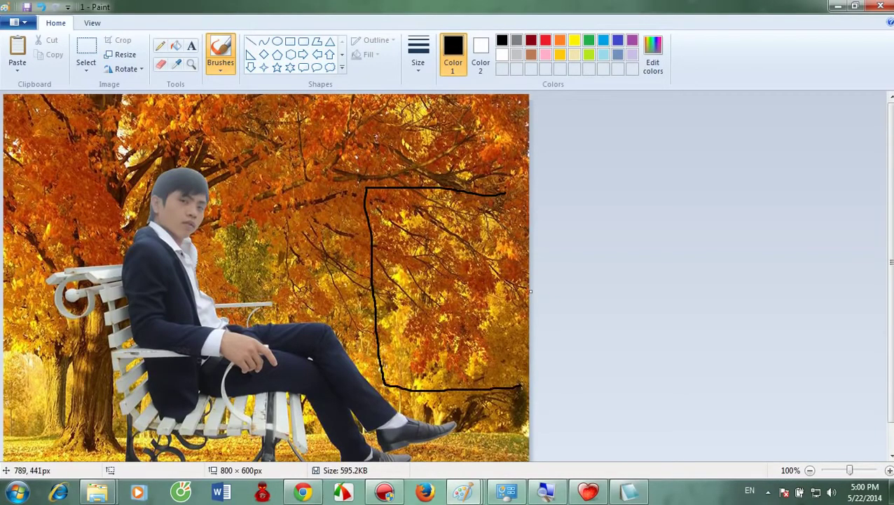
{"action": "left_click_drag", "start_coordinate": [505, 195], "coordinate": [521, 384]}
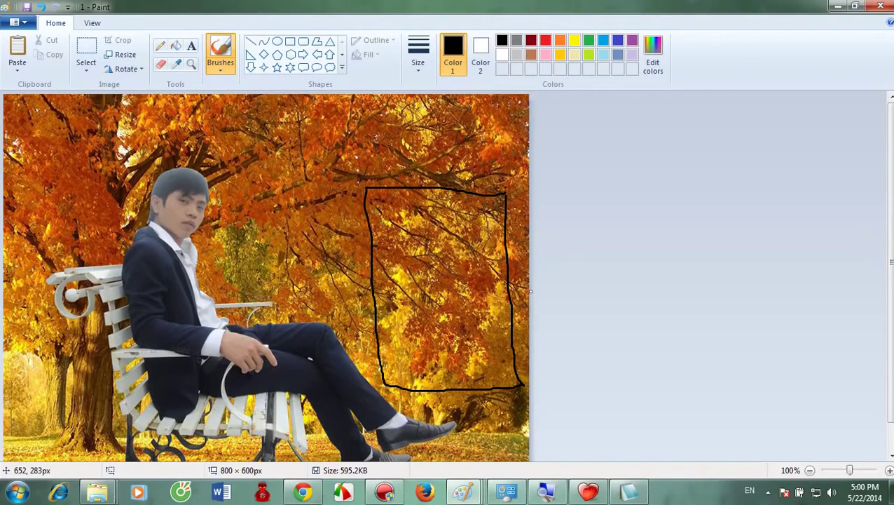
Set menu_start_x and menu_start_y in gfxboot.cfg from the point 652, 285px read inside the outlined menu box in Paint
{"action": "left_click", "coordinate": [589, 492]}
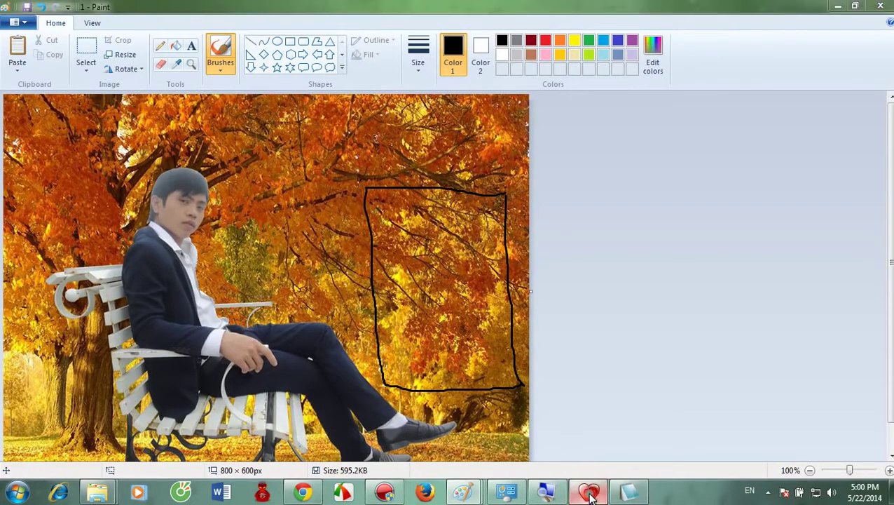
{"action": "left_click", "coordinate": [628, 491]}
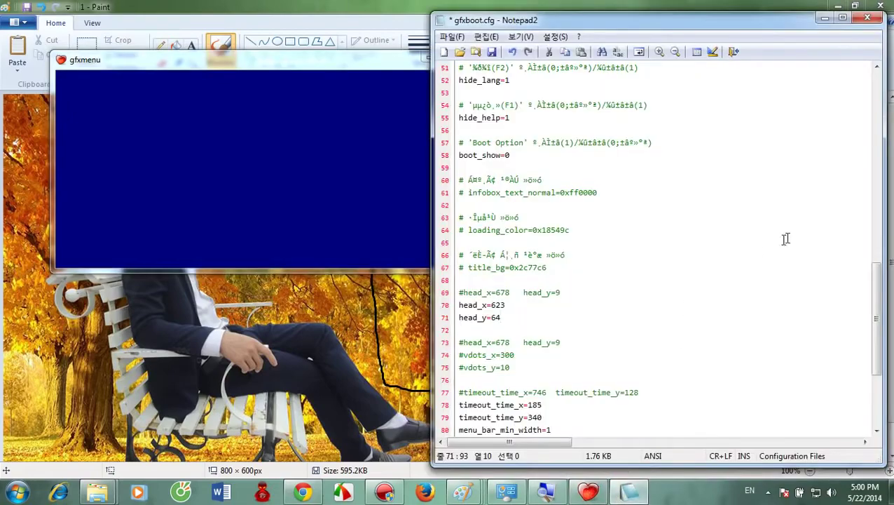
{"action": "left_click_drag", "start_coordinate": [875, 280], "coordinate": [874, 123]}
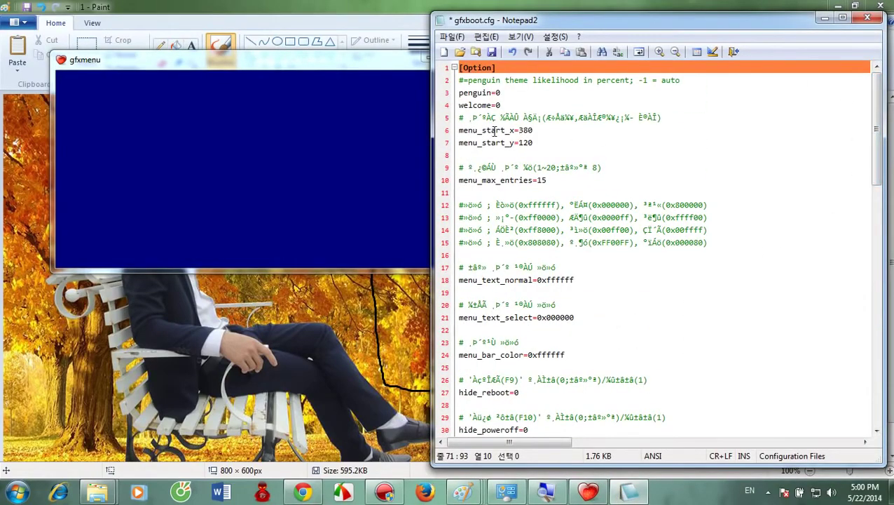
{"action": "left_click_drag", "start_coordinate": [519, 130], "coordinate": [528, 129]}
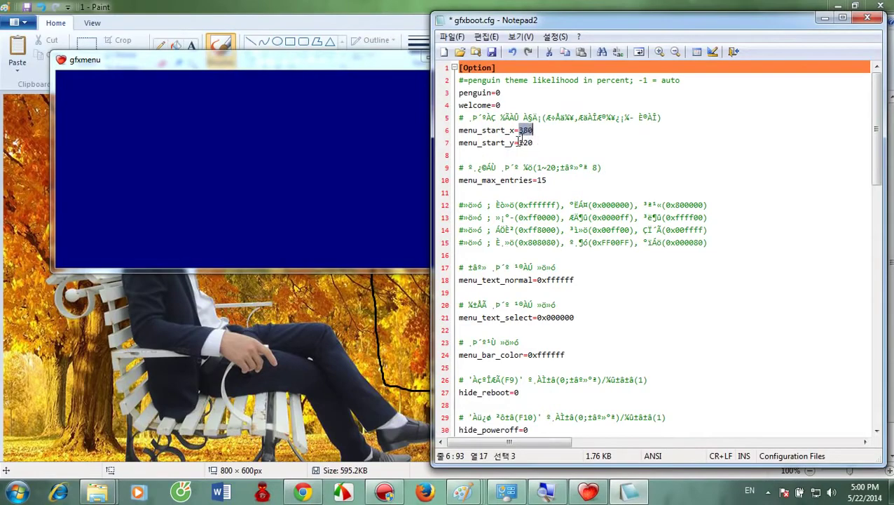
{"action": "left_click", "coordinate": [408, 292]}
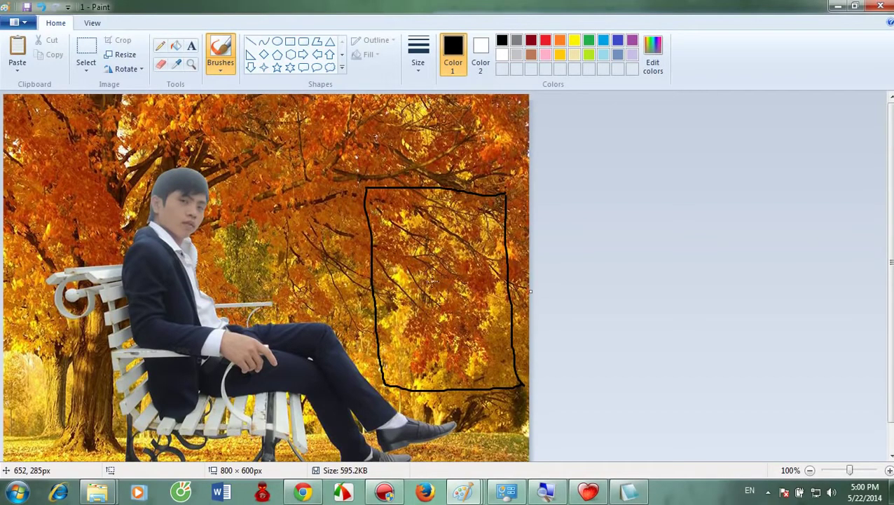
{"action": "left_click", "coordinate": [628, 491]}
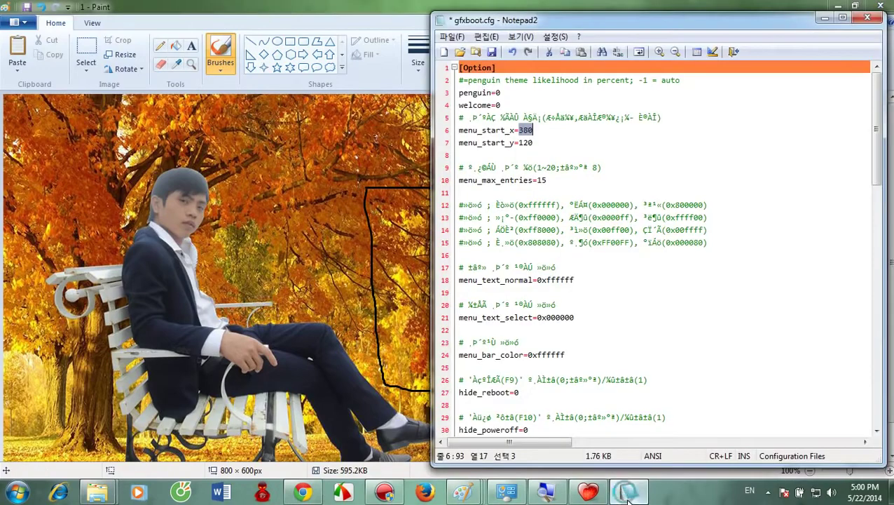
{"action": "type", "text": "65"}
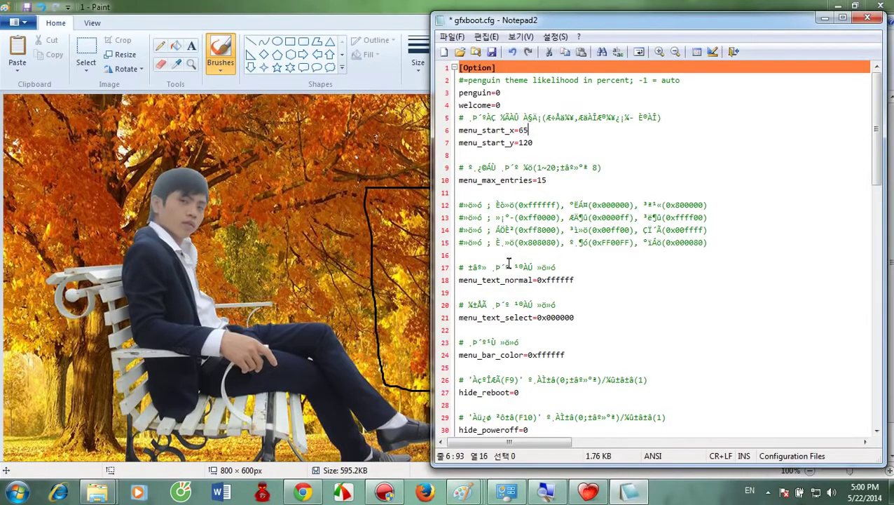
{"action": "type", "text": "2.285"}
{"action": "key", "text": "BackSpace"}
{"action": "key", "text": "BackSpace"}
{"action": "double_click", "coordinate": [522, 143]}
{"action": "type", "text": "2"}
Outline a logo area above the menu box in the Paint picture and mark its centre with a dot
{"action": "left_click_drag", "start_coordinate": [881, 163], "coordinate": [872, 255]}
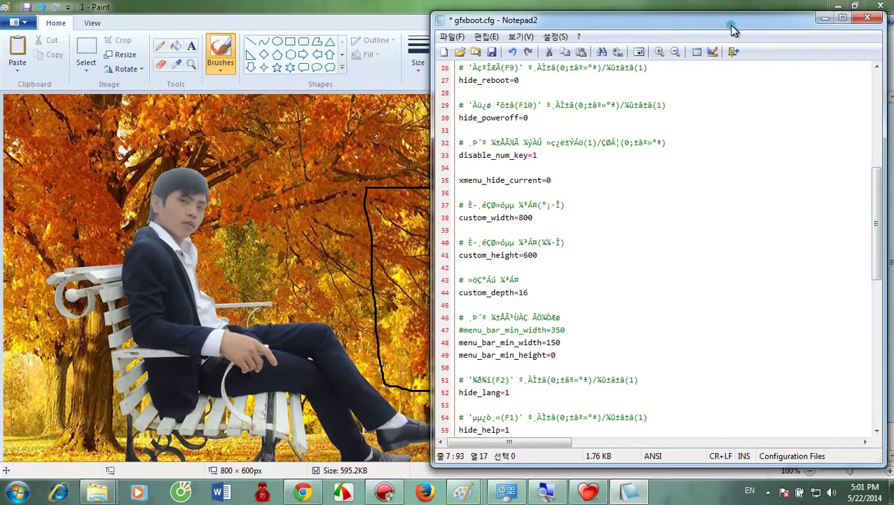
{"action": "left_click_drag", "start_coordinate": [730, 23], "coordinate": [607, 265]}
{"action": "left_click_drag", "start_coordinate": [389, 110], "coordinate": [480, 121]}
{"action": "left_click_drag", "start_coordinate": [389, 100], "coordinate": [474, 105]}
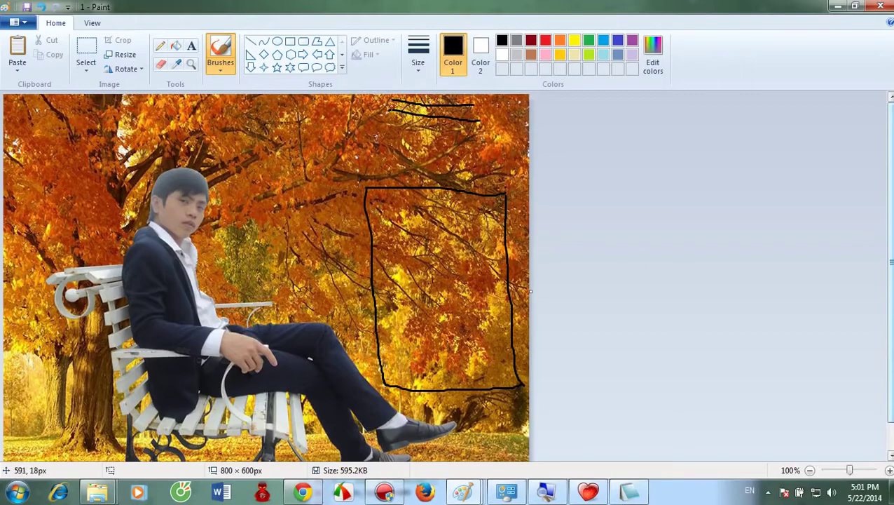
{"action": "mouse_move", "coordinate": [386, 103]}
{"action": "left_mouse_down"}
{"action": "mouse_move", "coordinate": [367, 134]}
{"action": "mouse_move", "coordinate": [376, 167]}
{"action": "mouse_move", "coordinate": [482, 165]}
{"action": "mouse_move", "coordinate": [474, 109]}
{"action": "left_mouse_up"}
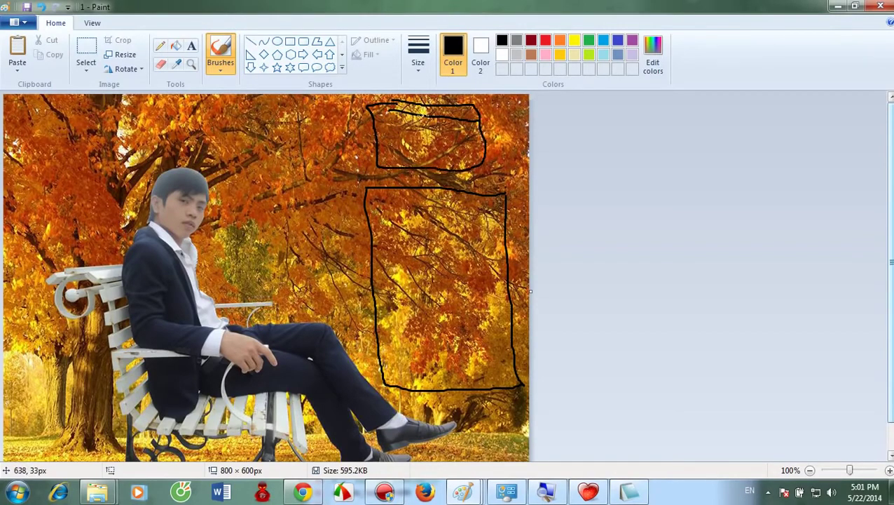
{"action": "left_click", "coordinate": [425, 139]}
Set head_x to 635 and head_y to 69 in gfxboot.cfg
{"action": "left_click", "coordinate": [630, 491]}
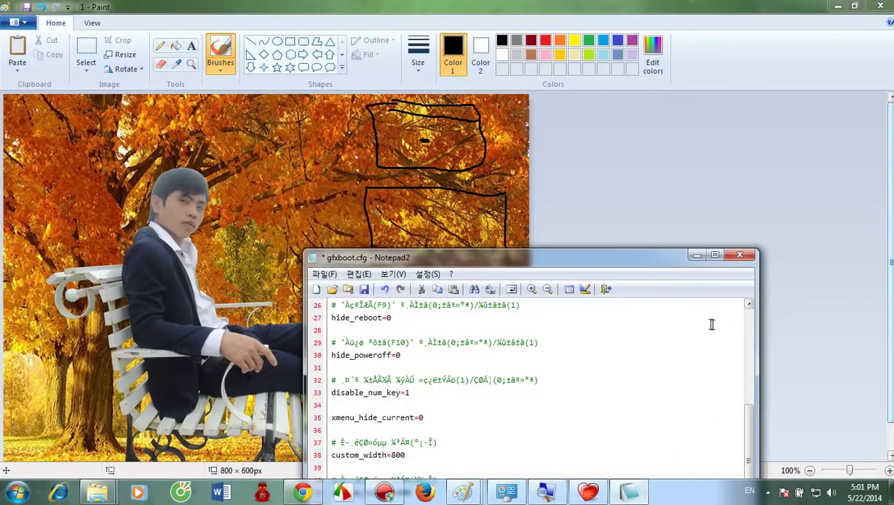
{"action": "left_click_drag", "start_coordinate": [645, 268], "coordinate": [610, 43]}
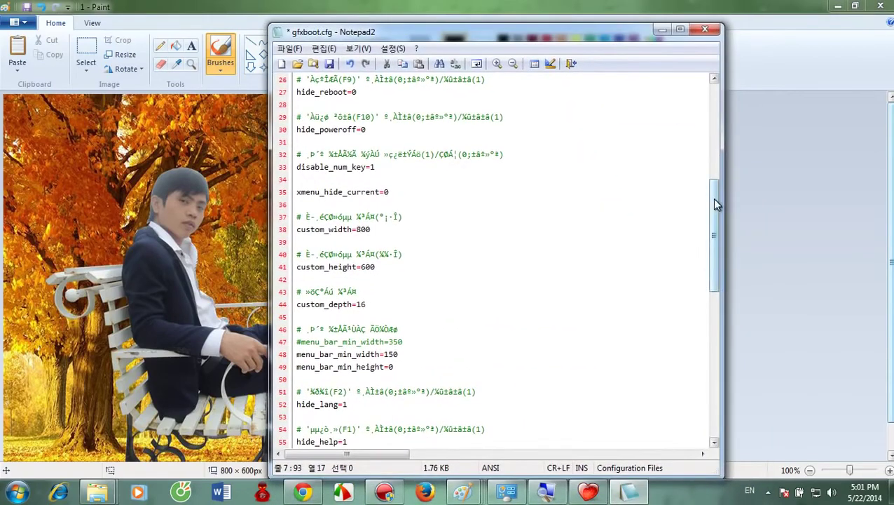
{"action": "left_click_drag", "start_coordinate": [717, 202], "coordinate": [716, 313]}
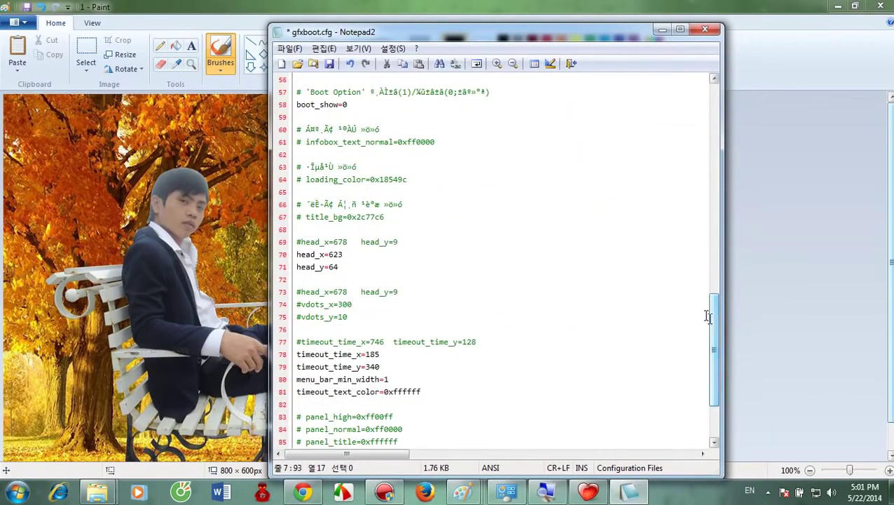
{"action": "double_click", "coordinate": [330, 255]}
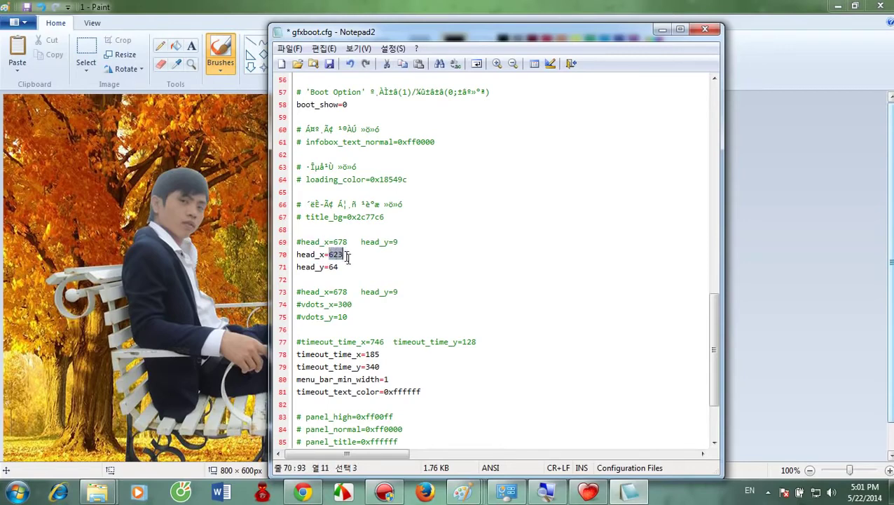
{"action": "type", "text": "63"}
{"action": "left_click_drag", "start_coordinate": [332, 268], "coordinate": [338, 267]}
{"action": "type", "text": "5"}
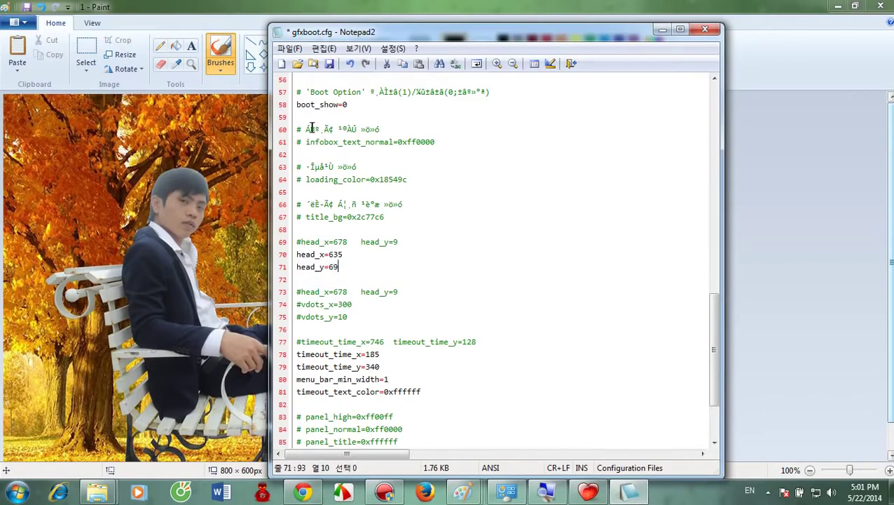
Close gfxboot.cfg with its changes saved, and close the marked picture in Paint without saving
{"action": "left_click", "coordinate": [288, 49]}
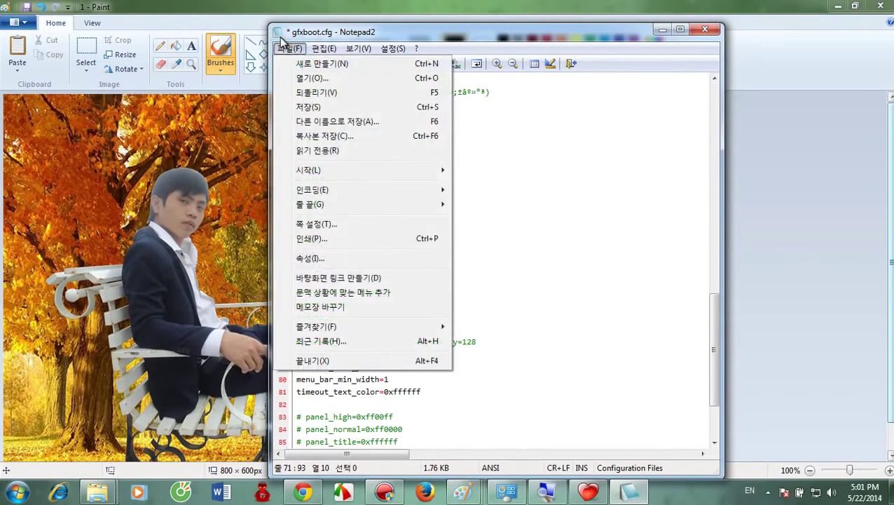
{"action": "left_click", "coordinate": [704, 29]}
{"action": "left_click", "coordinate": [442, 290]}
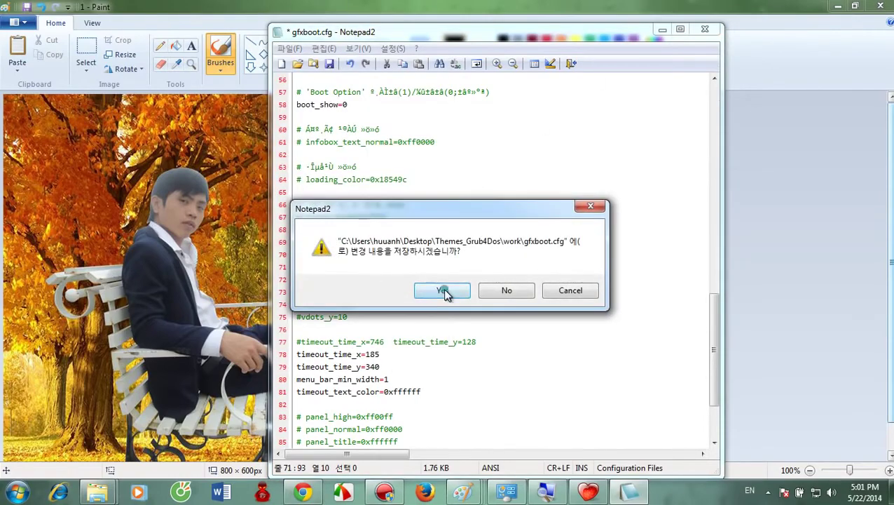
{"action": "left_click", "coordinate": [877, 6]}
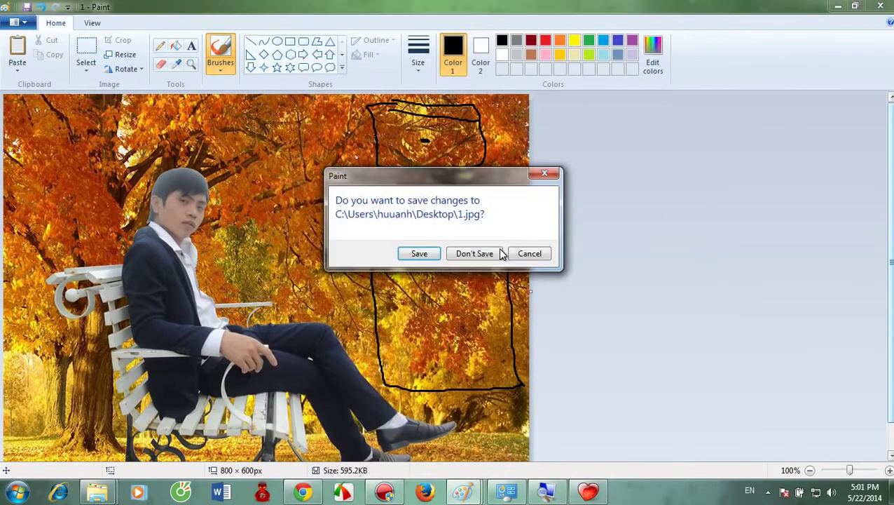
{"action": "left_click", "coordinate": [474, 251]}
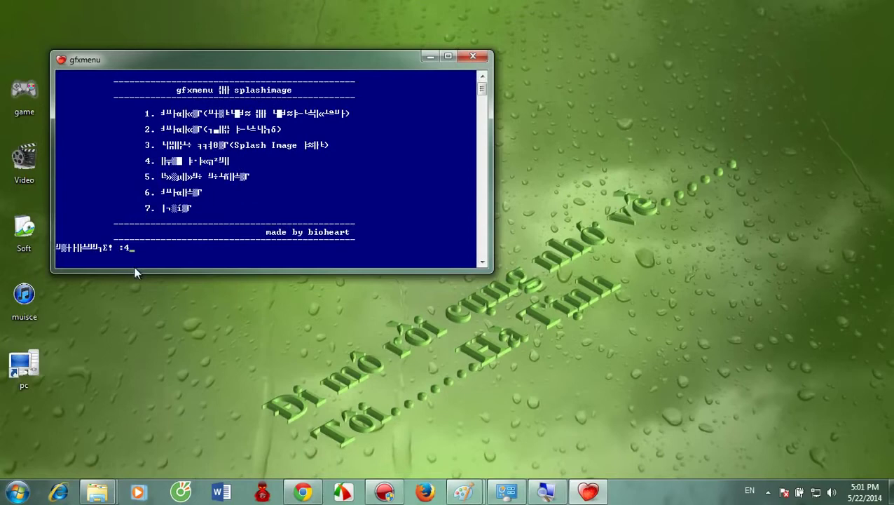
Choose option 4 in gfxmenu and open the Windows Fonts folder
{"action": "key", "text": "Return"}
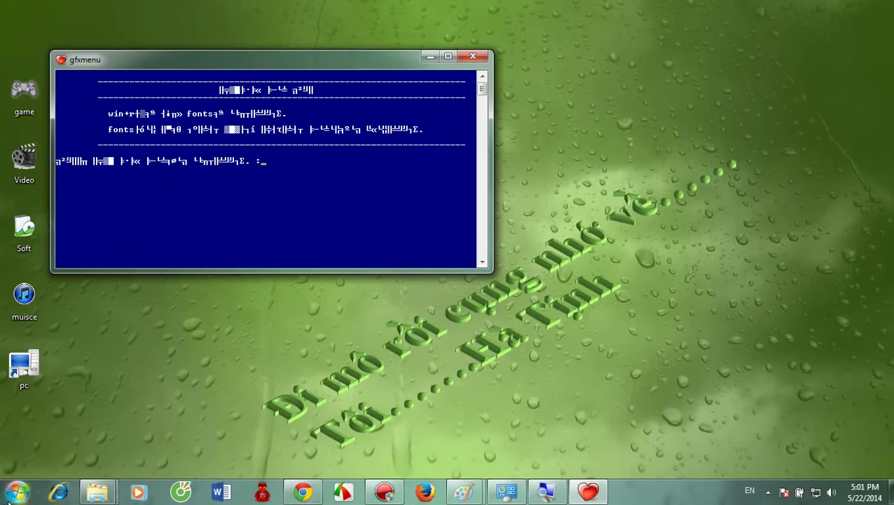
{"action": "left_click", "coordinate": [17, 491]}
{"action": "type", "text": "font"}
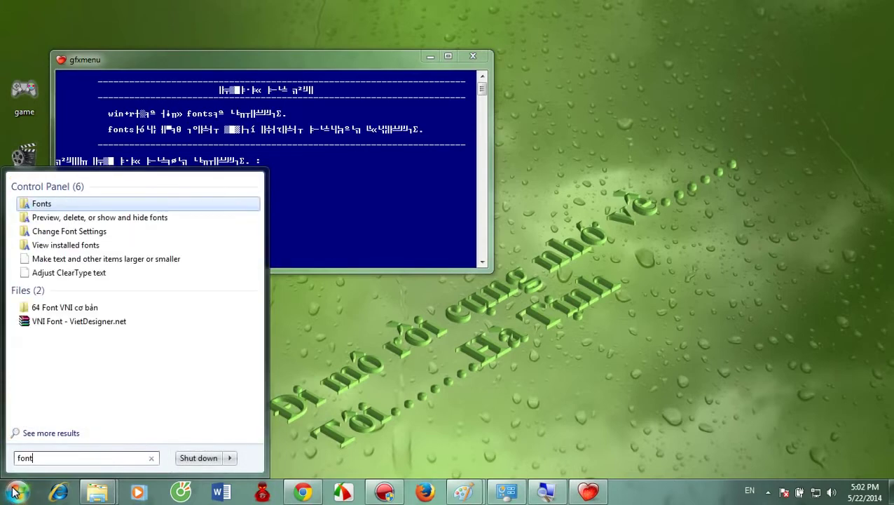
{"action": "key", "text": "Return"}
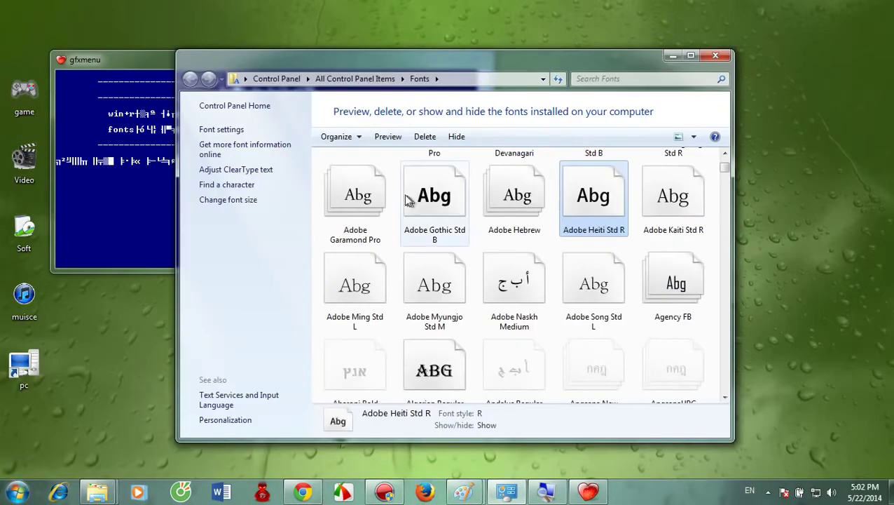
Browse the installed fonts and preview Algerian Regular
{"action": "left_click", "coordinate": [434, 199]}
{"action": "scroll", "coordinate": [550, 210], "scroll_direction": "down", "scroll_amount": 2}
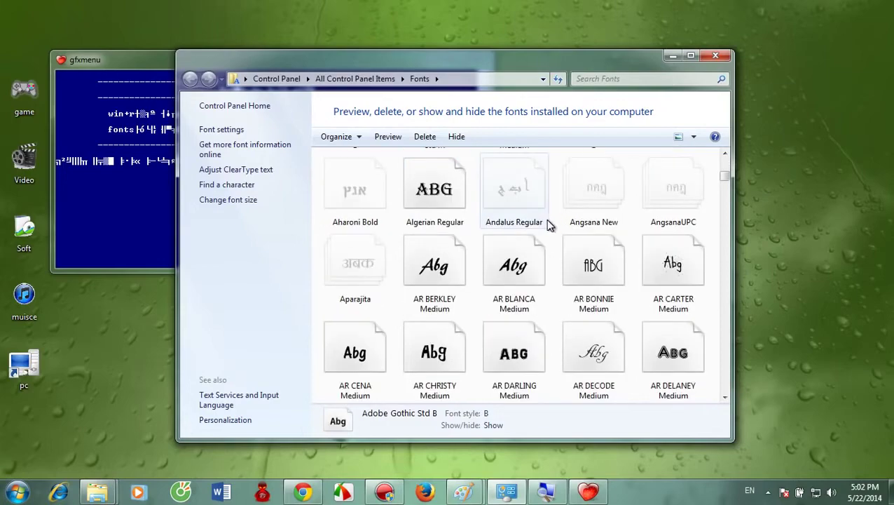
{"action": "left_click", "coordinate": [433, 192]}
{"action": "double_click", "coordinate": [433, 192]}
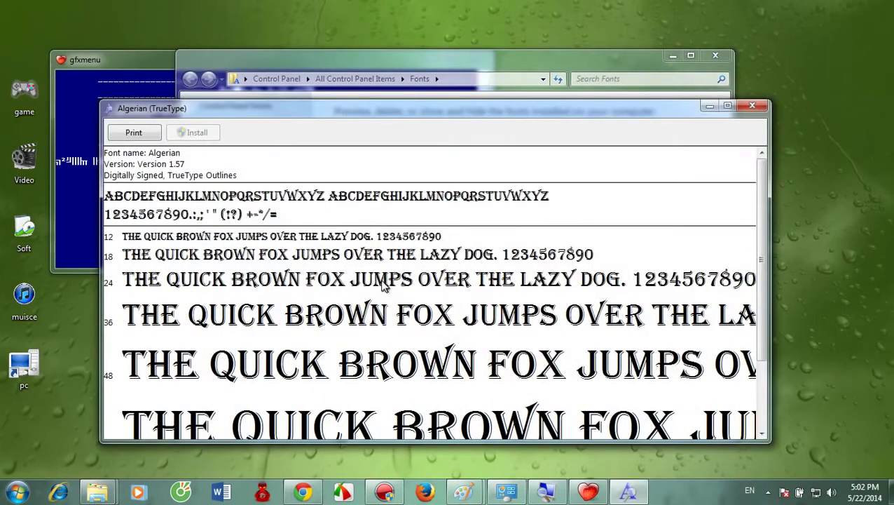
Close the font preview, open the file properties of Algerian Regular, and copy its .TTF extension
{"action": "left_click", "coordinate": [764, 106]}
{"action": "right_click", "coordinate": [452, 192]}
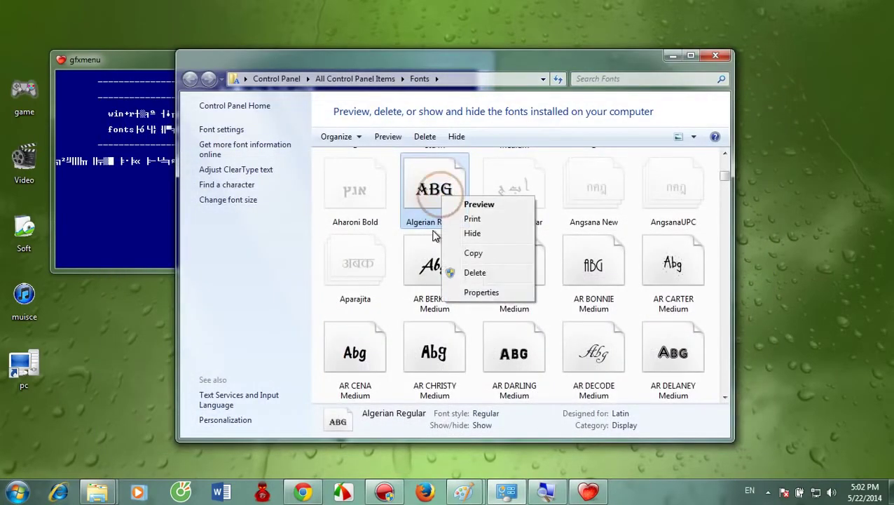
{"action": "left_click", "coordinate": [462, 293]}
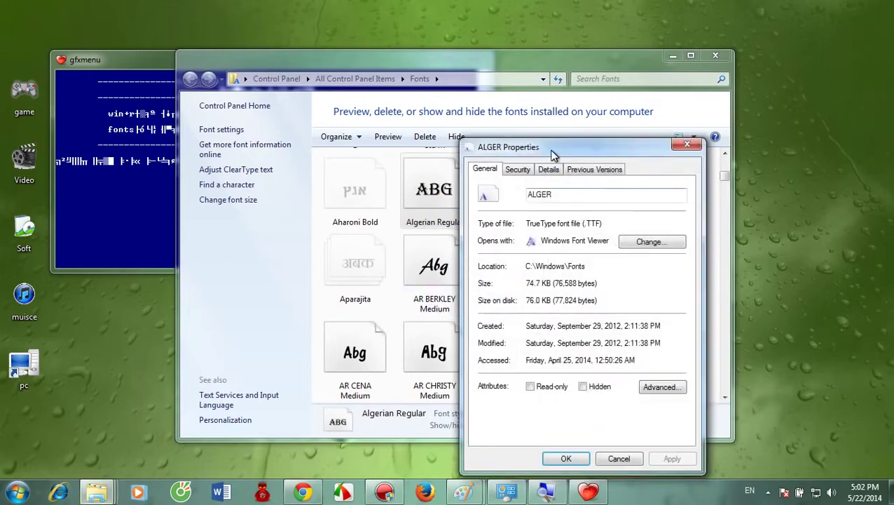
{"action": "left_click_drag", "start_coordinate": [549, 148], "coordinate": [397, 125]}
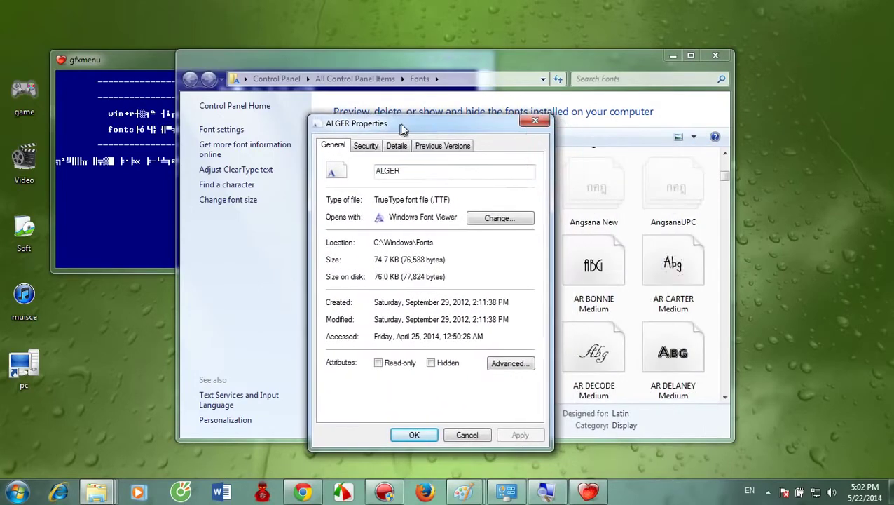
{"action": "left_click_drag", "start_coordinate": [430, 199], "coordinate": [441, 200]}
{"action": "right_click", "coordinate": [441, 200]}
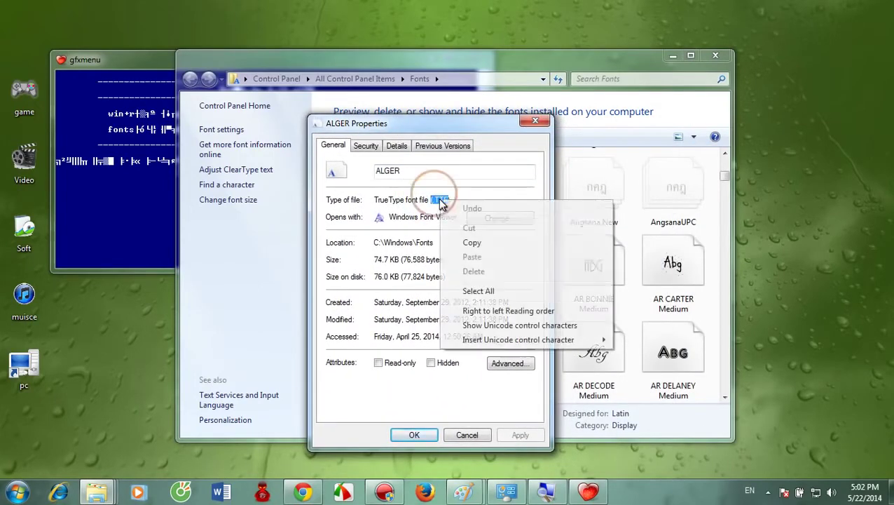
{"action": "left_click", "coordinate": [471, 241]}
Complete the font's file name as ALGER.TTF, copy it, and close the properties and the Fonts folder
{"action": "left_click", "coordinate": [400, 169]}
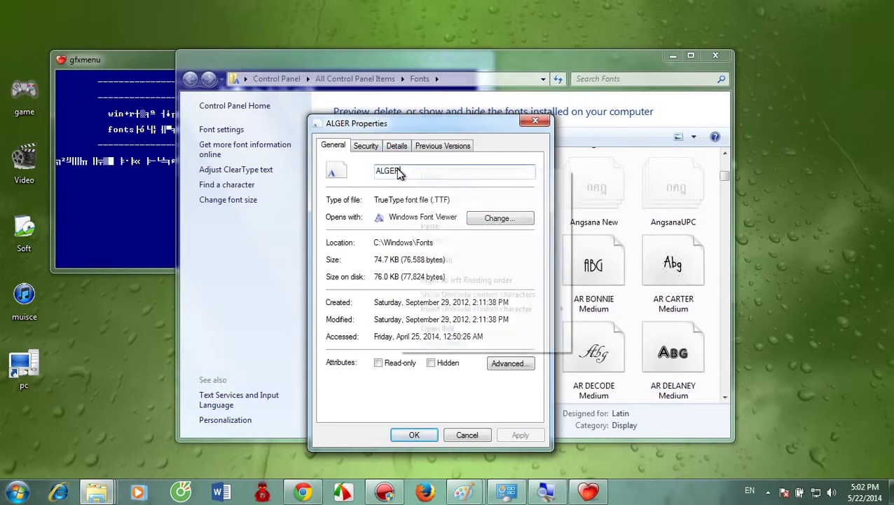
{"action": "right_click", "coordinate": [399, 170]}
{"action": "left_click", "coordinate": [429, 220]}
{"action": "left_click", "coordinate": [402, 174]}
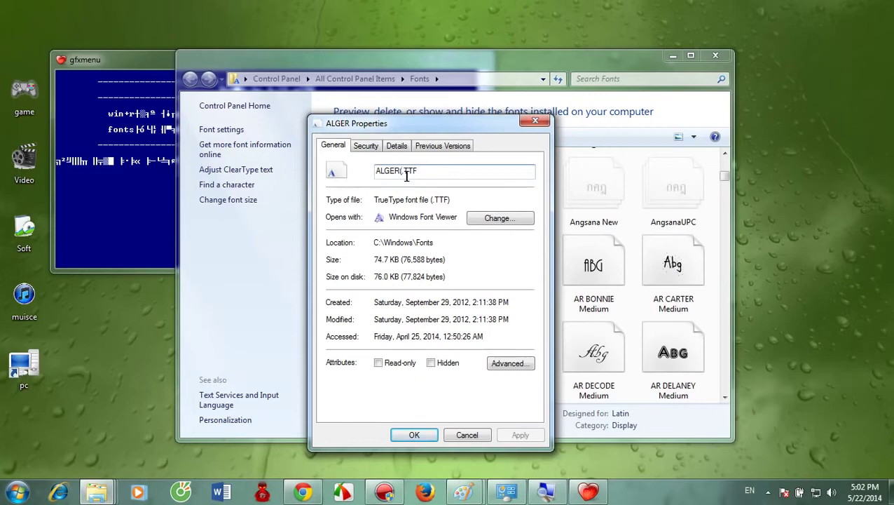
{"action": "left_click_drag", "start_coordinate": [416, 173], "coordinate": [377, 171]}
{"action": "right_click", "coordinate": [392, 171]}
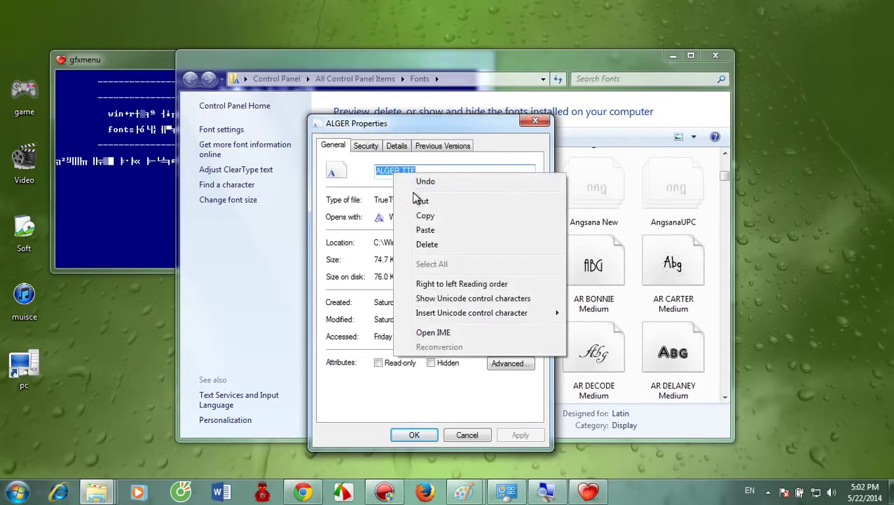
{"action": "left_click", "coordinate": [427, 217]}
{"action": "left_click", "coordinate": [535, 121]}
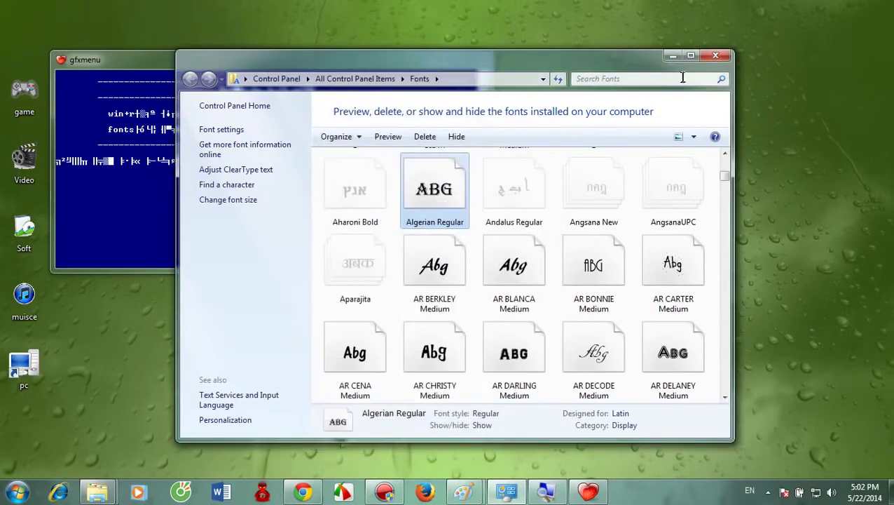
{"action": "left_click", "coordinate": [716, 56]}
Enter ALGER.TTF as the font file in gfxmenu and set the font size to 16
{"action": "right_click", "coordinate": [264, 158]}
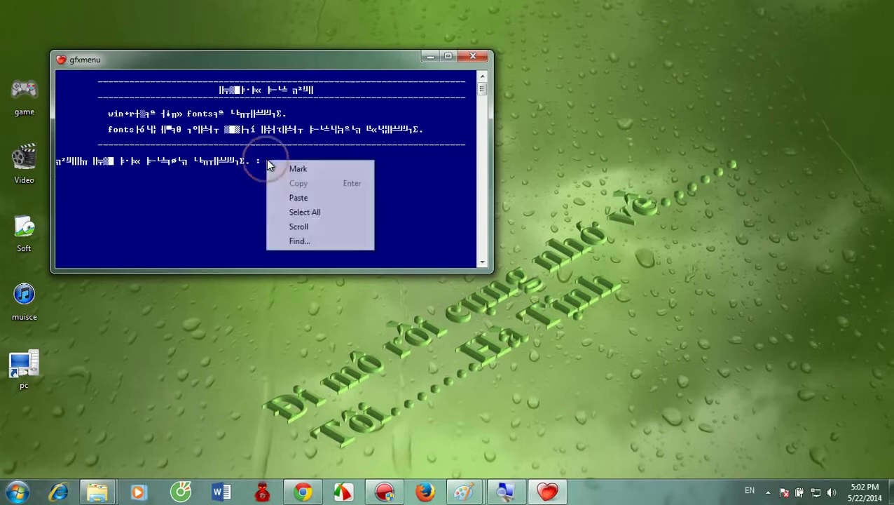
{"action": "left_click", "coordinate": [294, 199]}
{"action": "key", "text": "Return"}
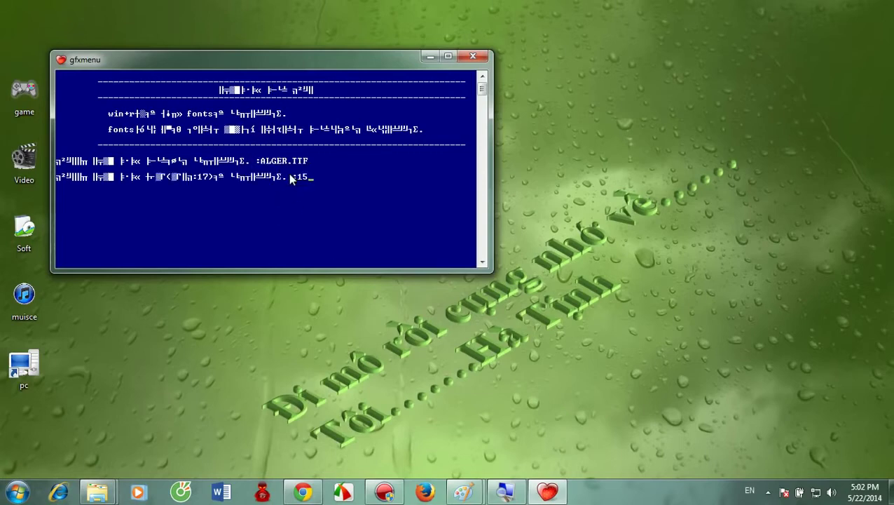
{"action": "type", "text": "15"}
{"action": "key", "text": "BackSpace"}
{"action": "type", "text": "6"}
{"action": "key", "text": "Return"}
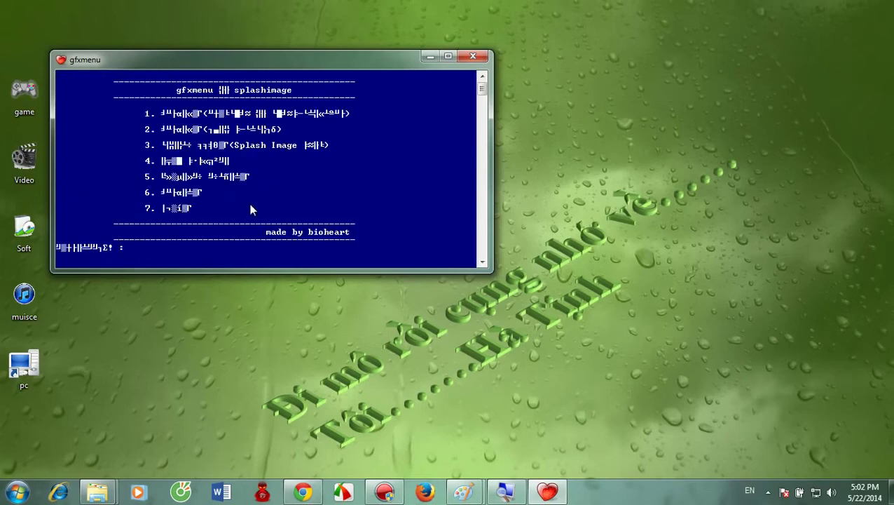
Build the boot theme with gfxmenu option 6 under the name ten2, and exit with option 7
{"action": "type", "text": "6"}
{"action": "key", "text": "Return"}
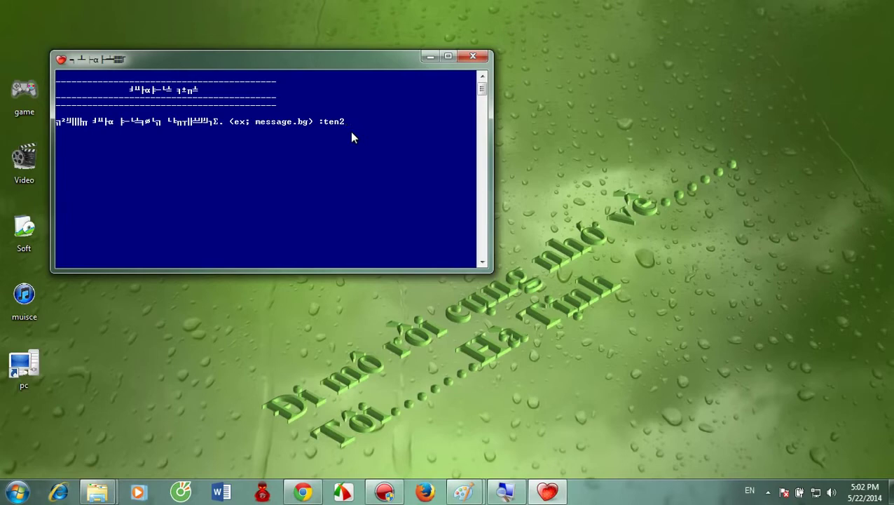
{"action": "key", "text": "Return"}
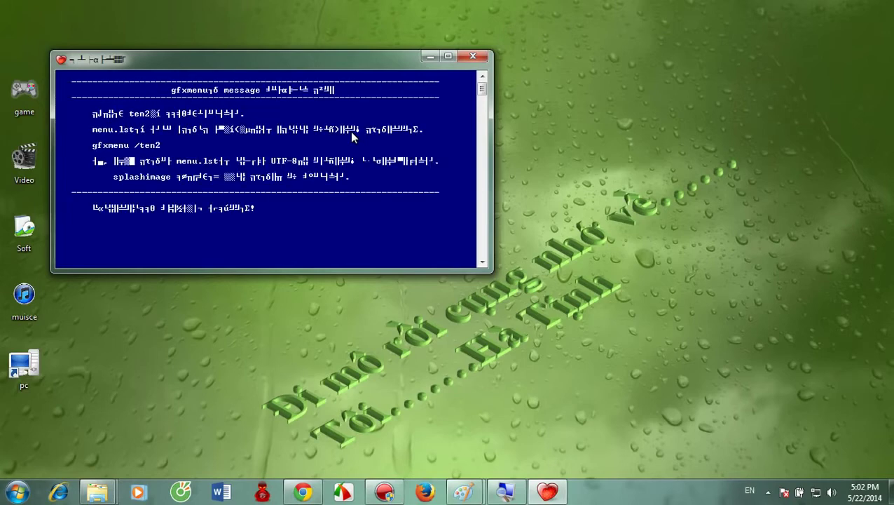
{"action": "key", "text": "Return"}
{"action": "type", "text": "7"}
{"action": "key", "text": "Return"}
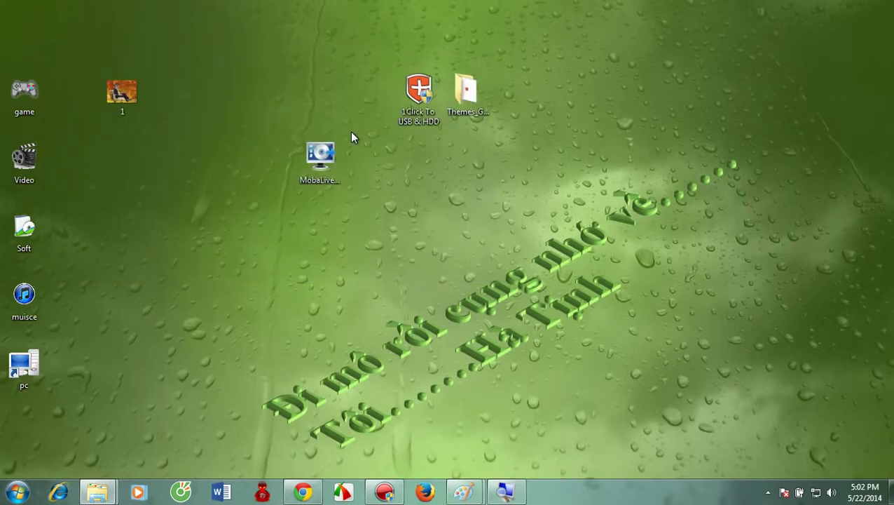
Open the msg folder inside Themes_Grub4Dos and copy the file ten2
{"action": "right_click", "coordinate": [193, 74]}
{"action": "left_click", "coordinate": [219, 115]}
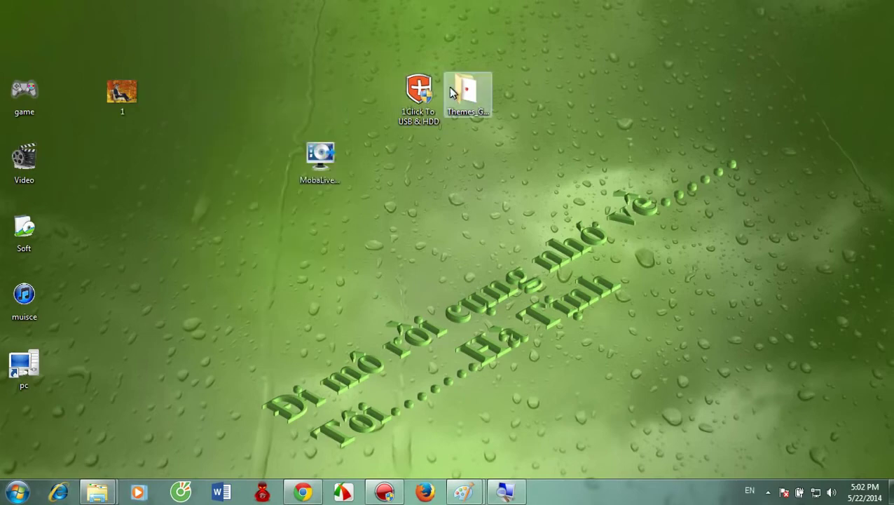
{"action": "left_click", "coordinate": [471, 87]}
{"action": "double_click", "coordinate": [466, 98]}
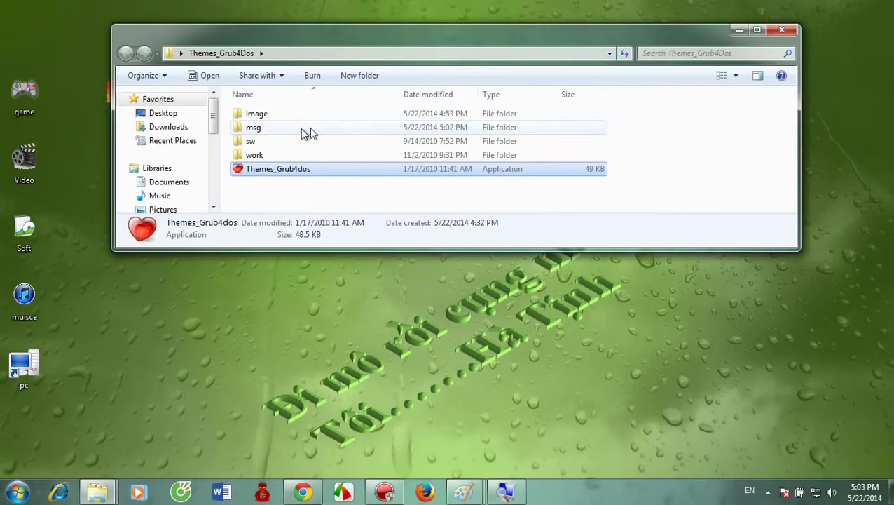
{"action": "double_click", "coordinate": [255, 129]}
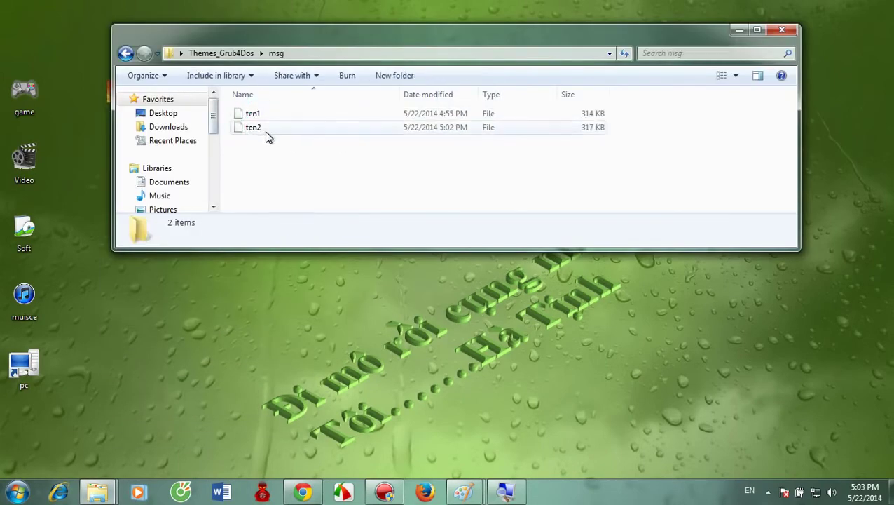
{"action": "left_click", "coordinate": [255, 129]}
{"action": "right_click", "coordinate": [255, 127]}
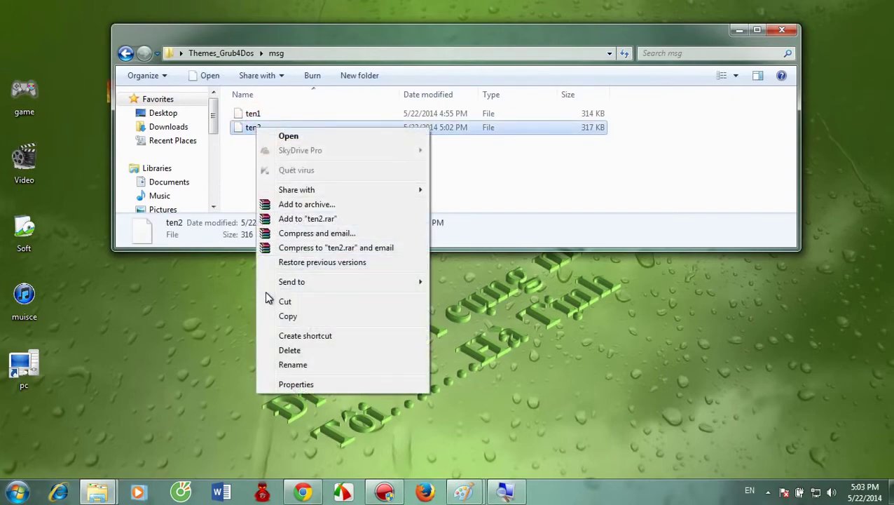
{"action": "left_click", "coordinate": [286, 314]}
Paste ten2 into the root of the USB4GHOST (K:) drive
{"action": "double_click", "coordinate": [23, 366]}
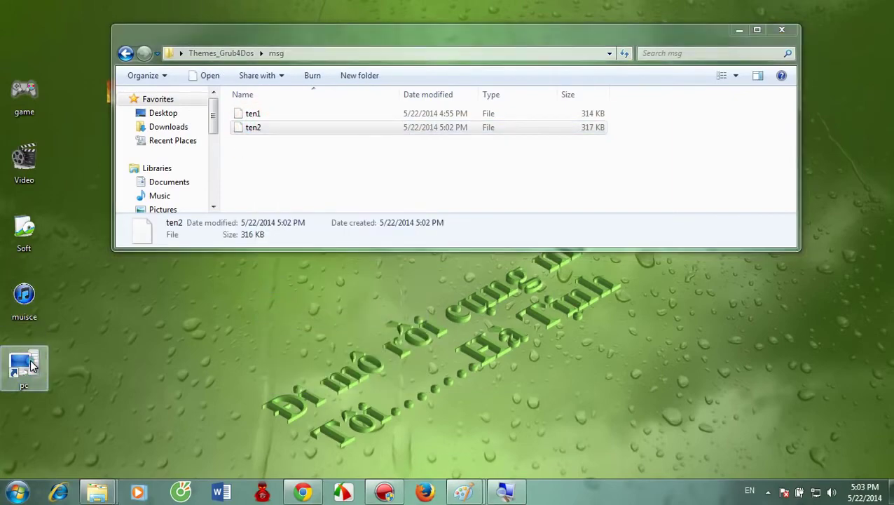
{"action": "double_click", "coordinate": [483, 180]}
{"action": "right_click", "coordinate": [281, 175]}
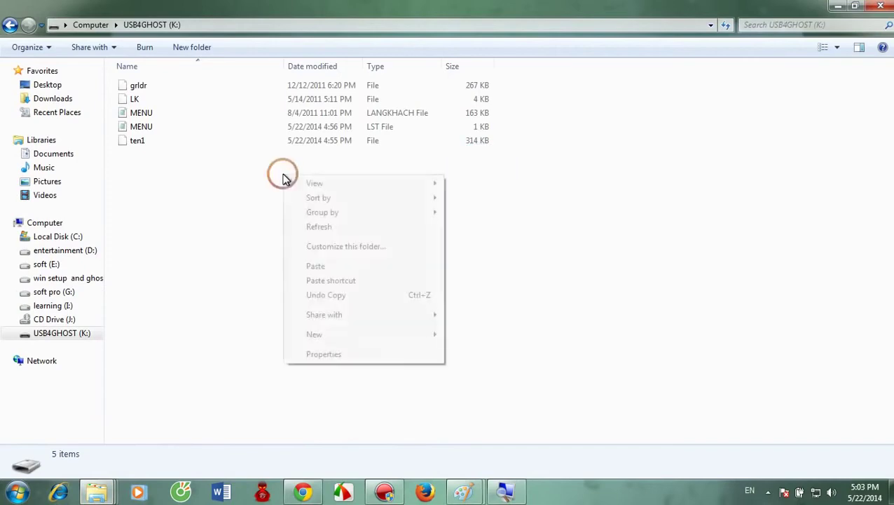
{"action": "left_click", "coordinate": [326, 266]}
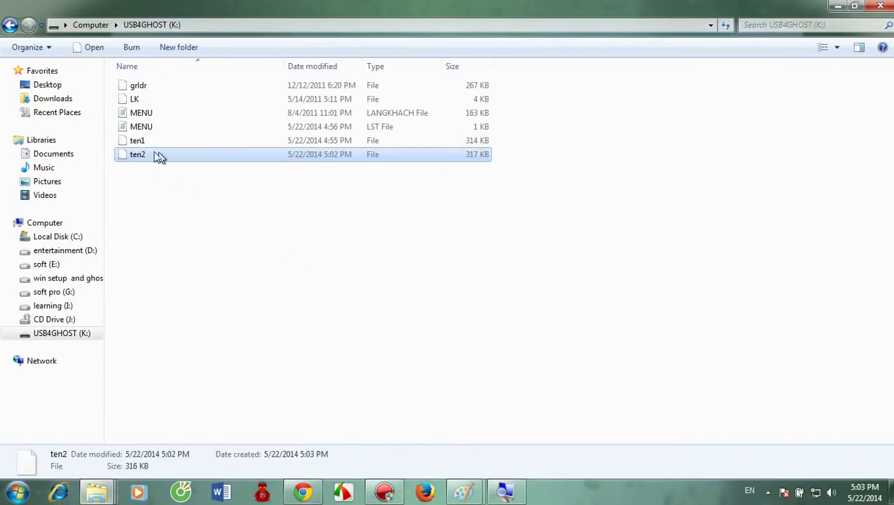
Change the gfxmenu line in the USB drive's MENU.LST to /ten2, save it, and close the open windows
{"action": "left_click", "coordinate": [142, 129]}
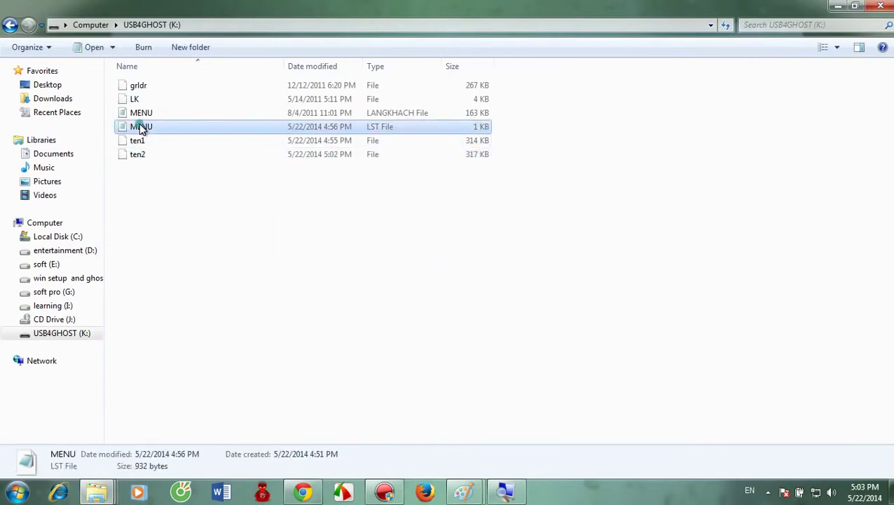
{"action": "double_click", "coordinate": [142, 128]}
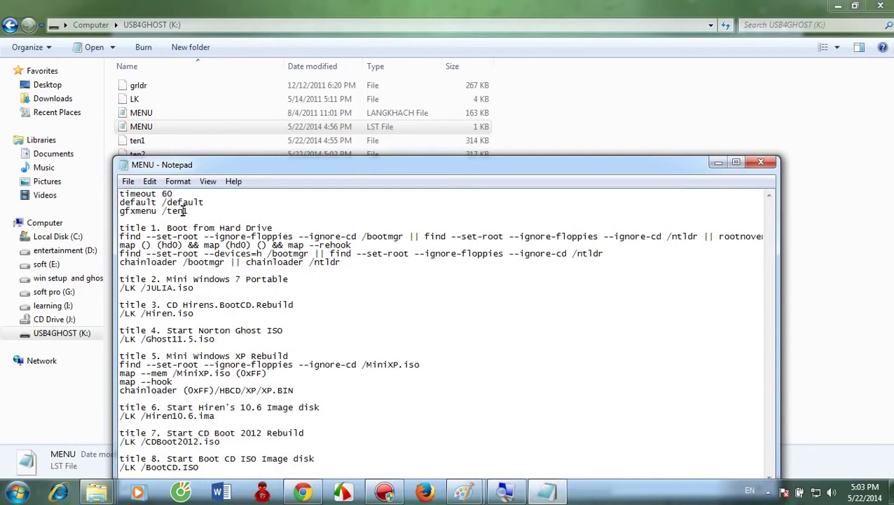
{"action": "left_click_drag", "start_coordinate": [183, 210], "coordinate": [188, 210]}
{"action": "type", "text": "2"}
{"action": "left_click", "coordinate": [128, 181]}
{"action": "left_click", "coordinate": [158, 225]}
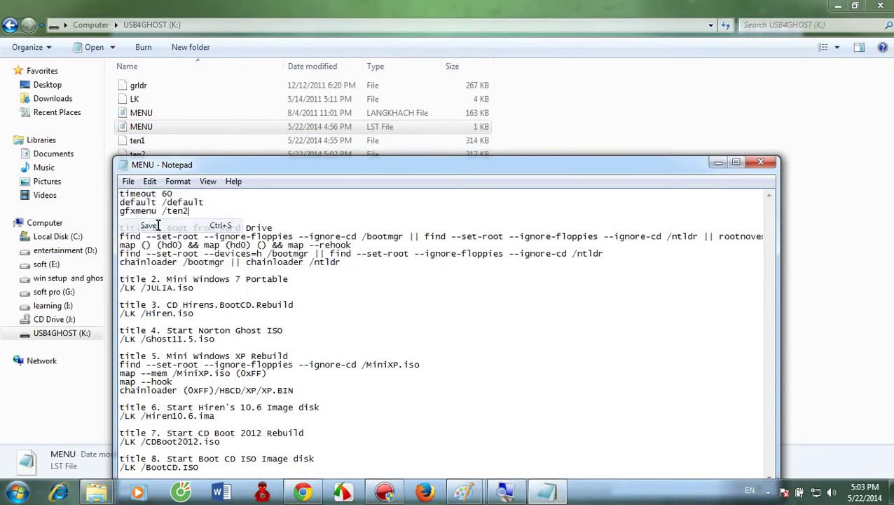
{"action": "left_click", "coordinate": [760, 162]}
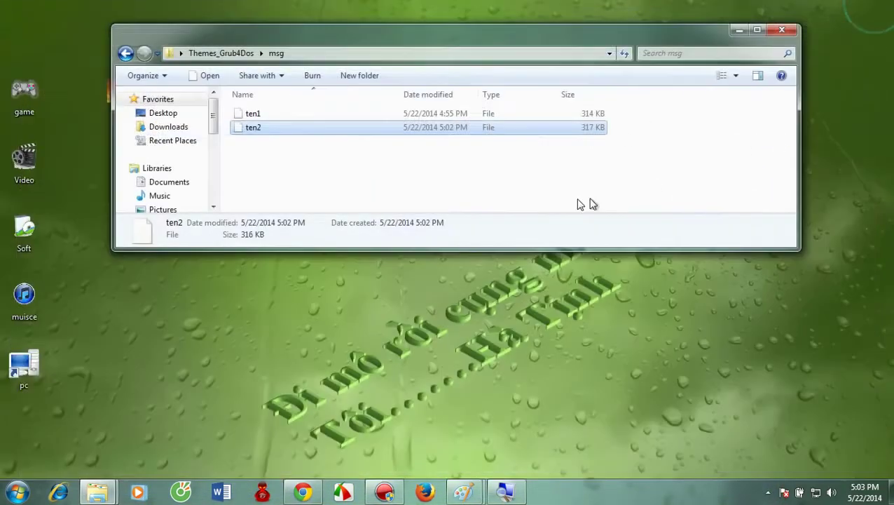
{"action": "left_click", "coordinate": [778, 31]}
{"action": "right_click", "coordinate": [215, 44]}
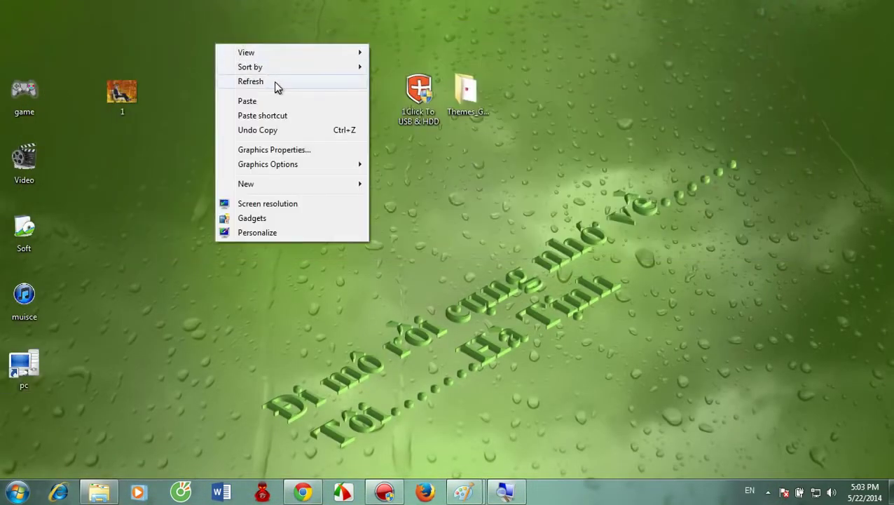
{"action": "left_click", "coordinate": [274, 81]}
{"action": "right_click", "coordinate": [269, 56]}
{"action": "left_click", "coordinate": [295, 92]}
{"action": "right_click", "coordinate": [231, 41]}
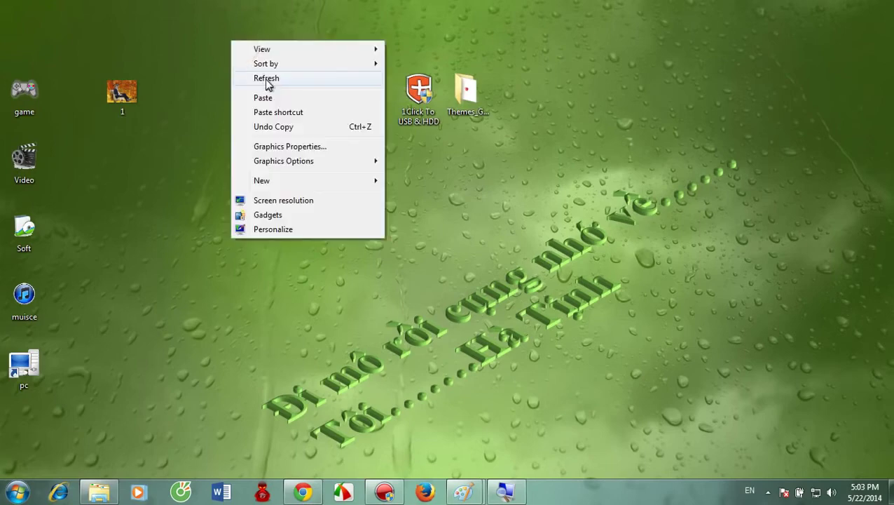
{"action": "left_click", "coordinate": [267, 82]}
{"action": "right_click", "coordinate": [245, 62]}
{"action": "left_click", "coordinate": [274, 98]}
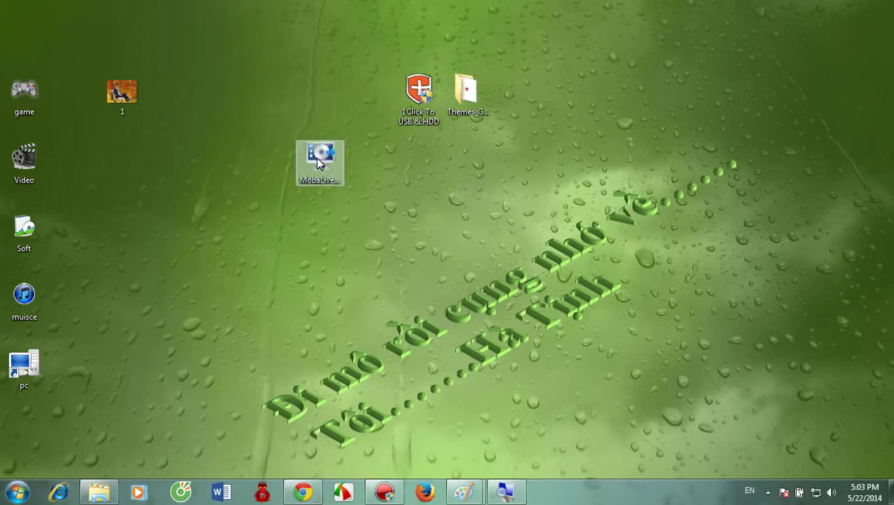
Run MobaLiveCD as administrator to boot the LiveUSB from drive k:, and maximize the QEMU window showing the boot menu
{"action": "right_click", "coordinate": [317, 158]}
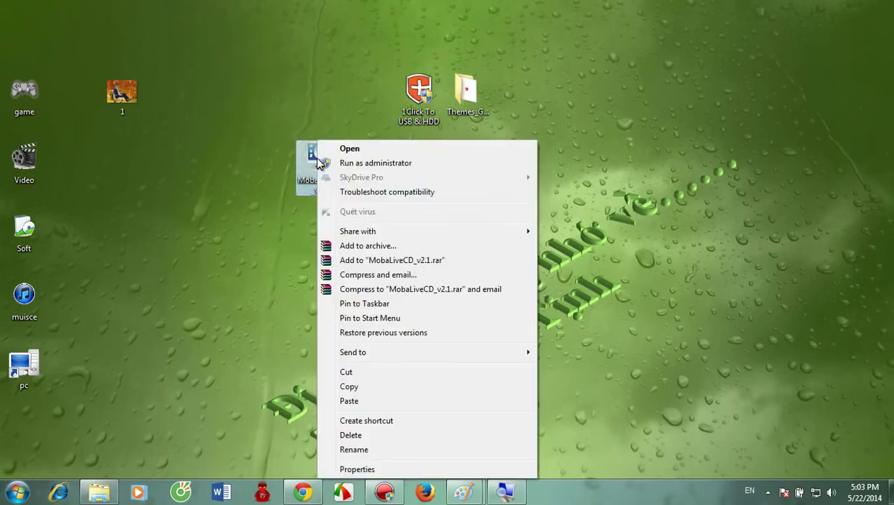
{"action": "left_click", "coordinate": [364, 166]}
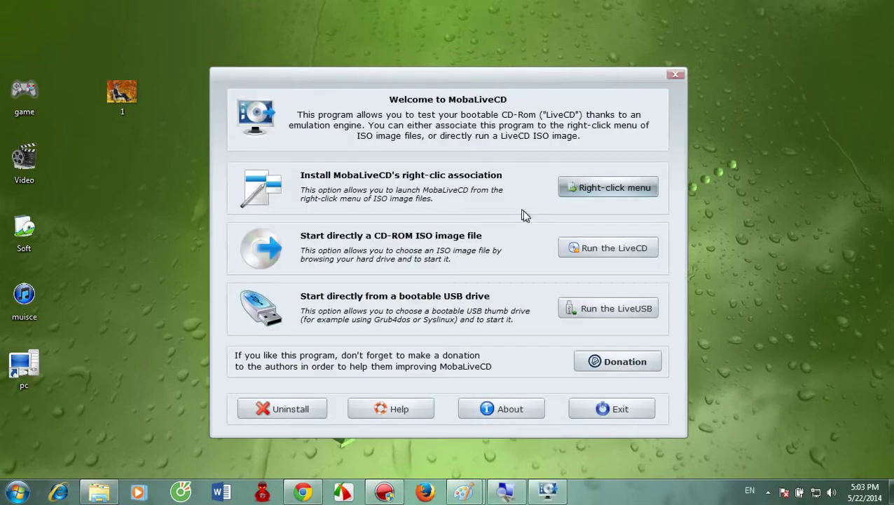
{"action": "left_click", "coordinate": [608, 308]}
{"action": "left_click", "coordinate": [490, 254]}
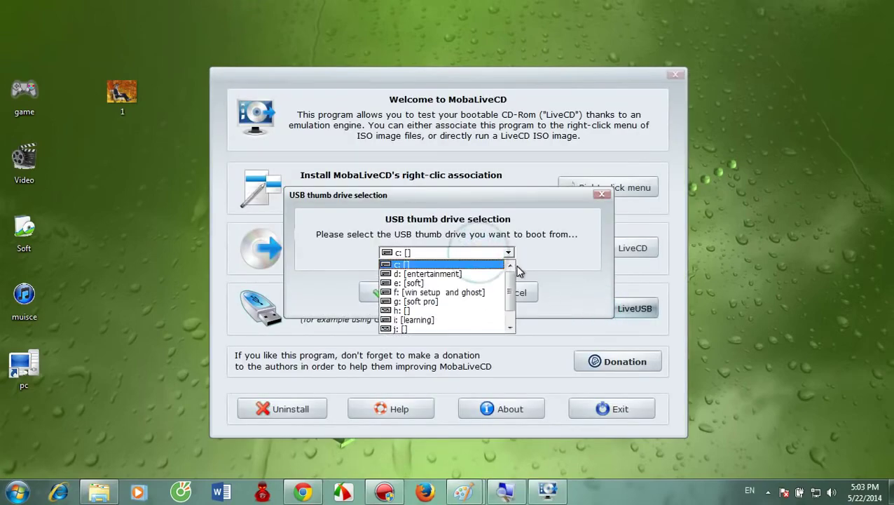
{"action": "scroll", "coordinate": [510, 286], "scroll_direction": "down", "scroll_amount": 2}
{"action": "left_click", "coordinate": [419, 326]}
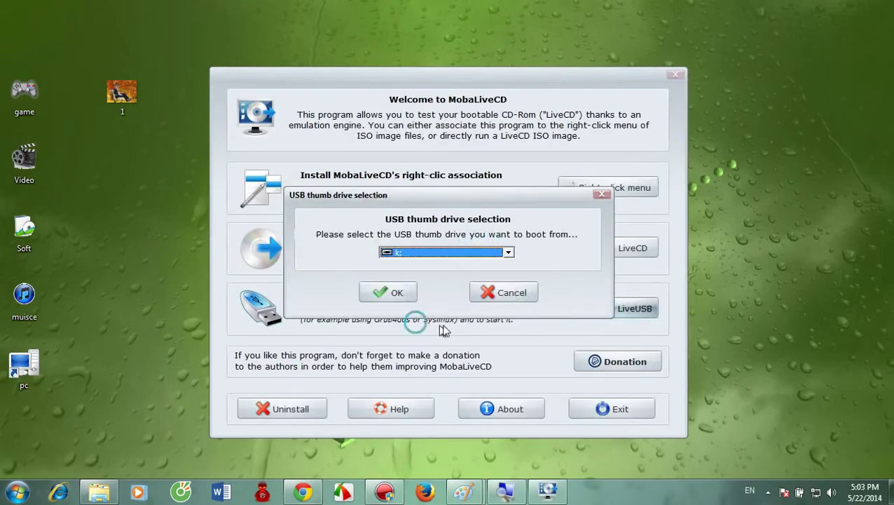
{"action": "left_click", "coordinate": [389, 294]}
{"action": "left_click", "coordinate": [504, 272]}
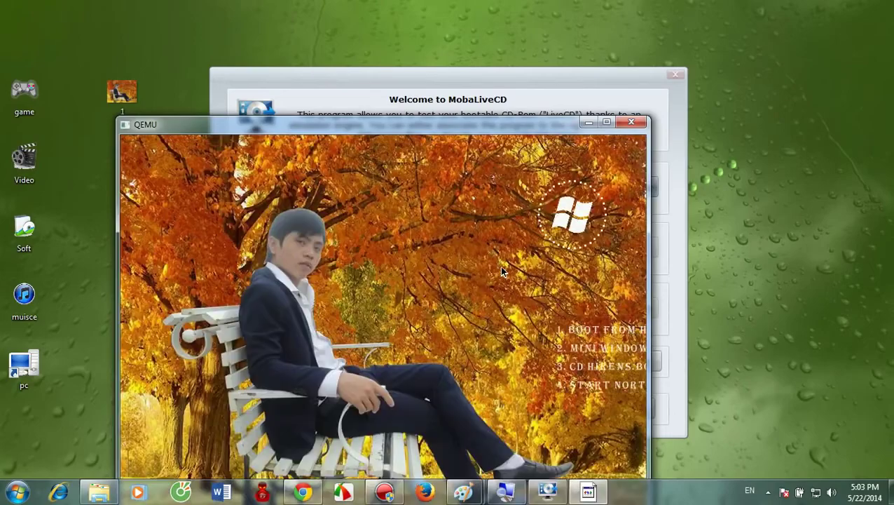
{"action": "left_click", "coordinate": [608, 122]}
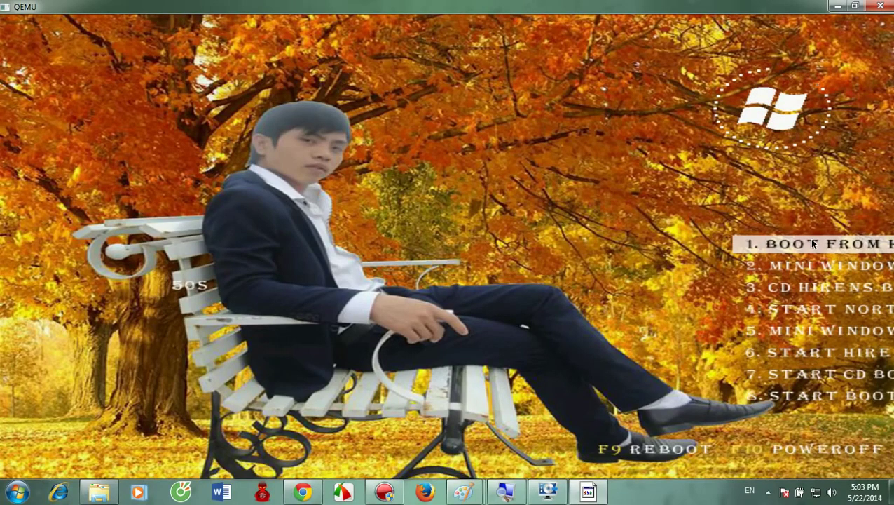
{"action": "left_click", "coordinate": [833, 257]}
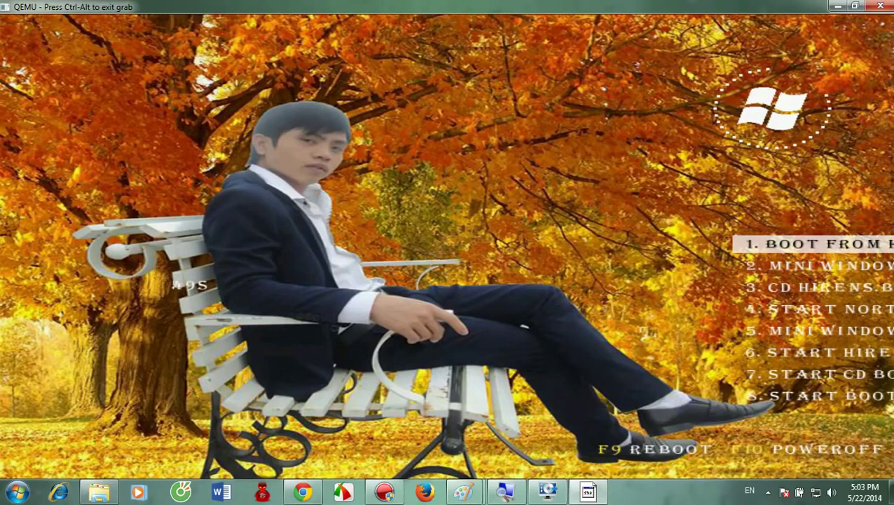